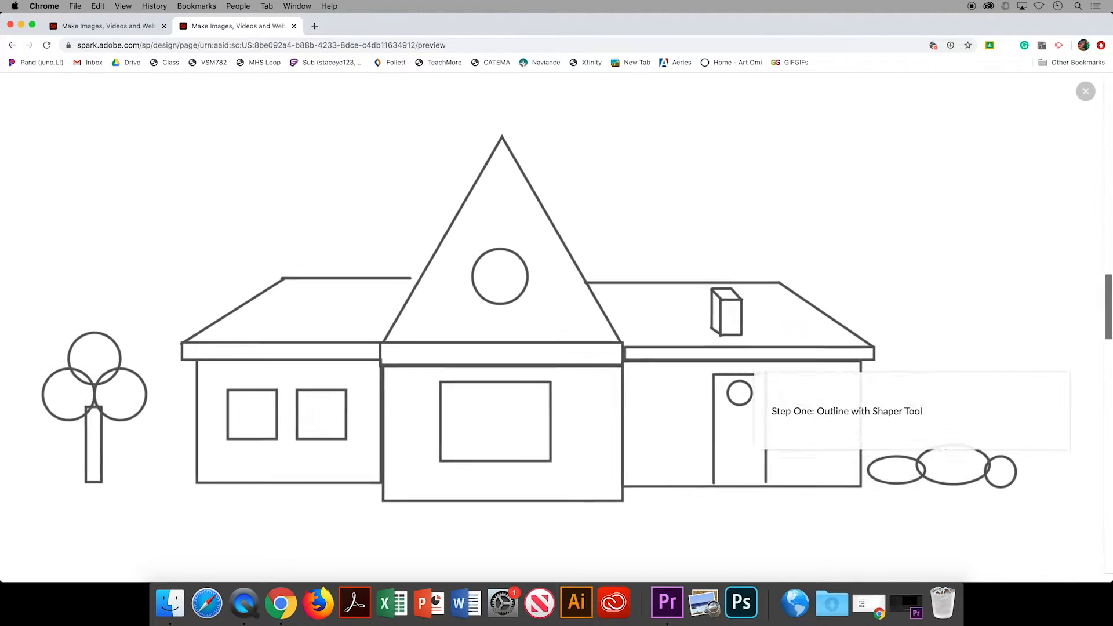
Step: Look through the finished page preview, from the house outline made with the Shaper Tool to the coloured illustration
scroll(556, 324, down, 5)
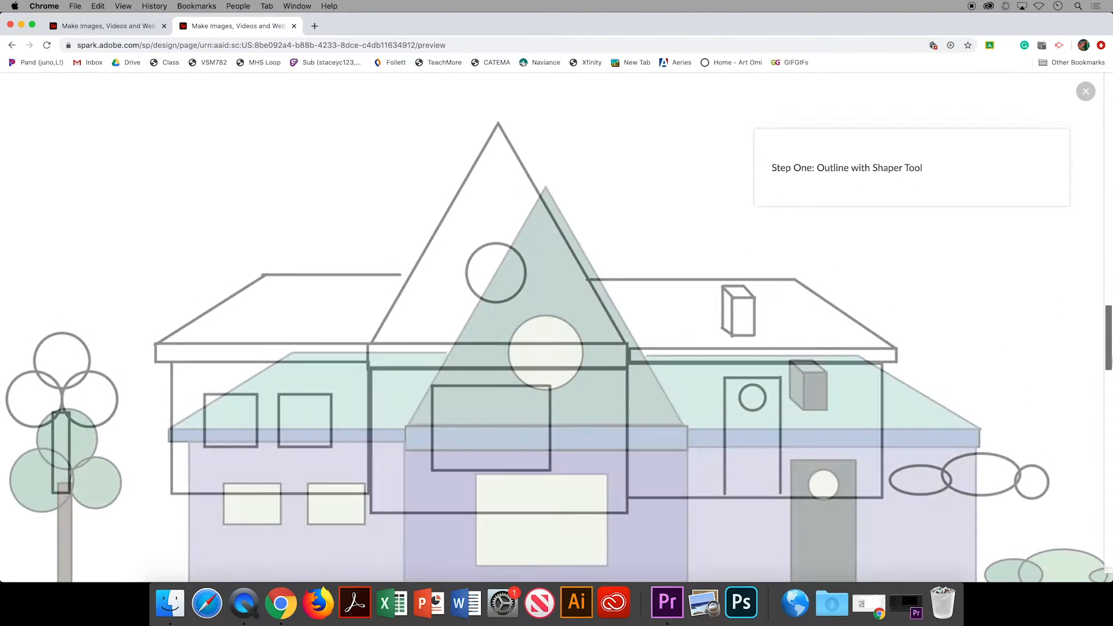
scroll(556, 325, down, 5)
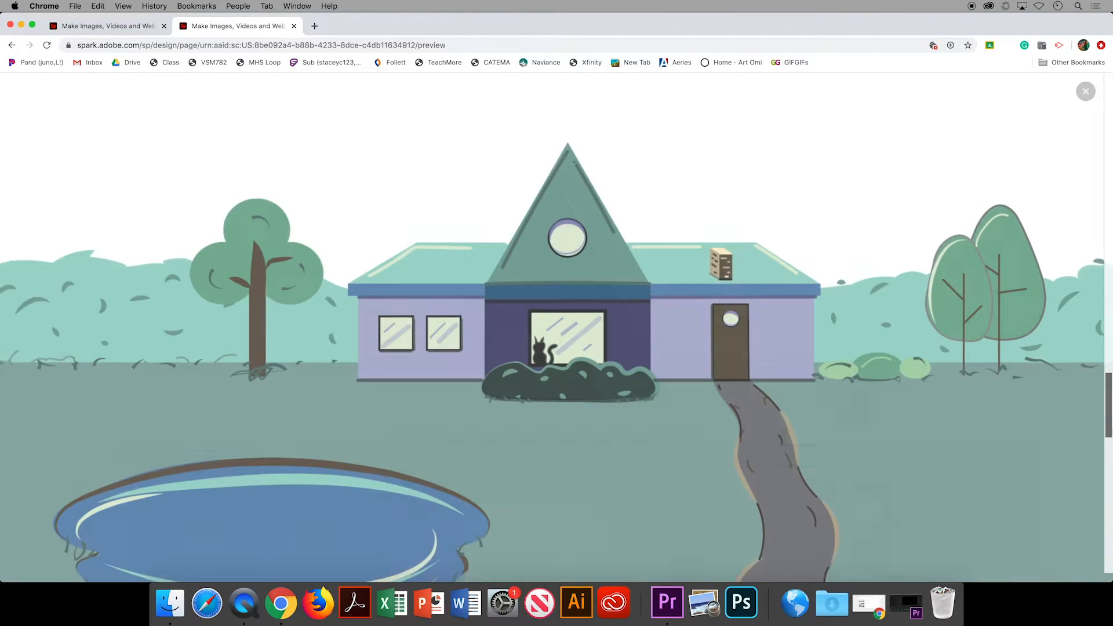
scroll(556, 325, down, 5)
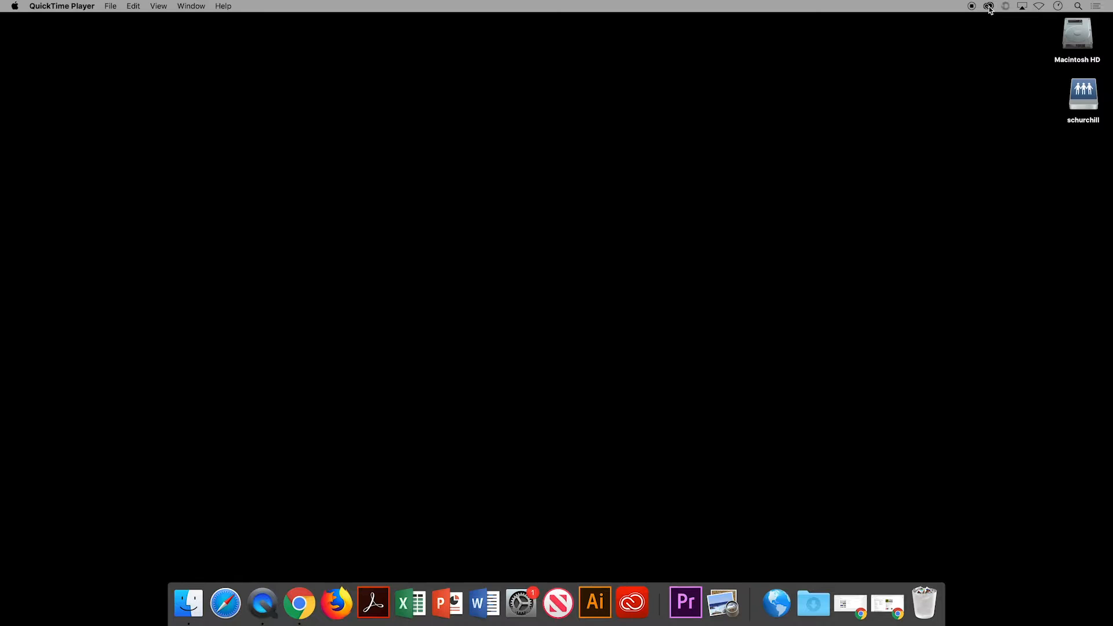
Step: Switch to Chrome, open the Adobe Spark site from the search results, and start a new webpage project
click(989, 7)
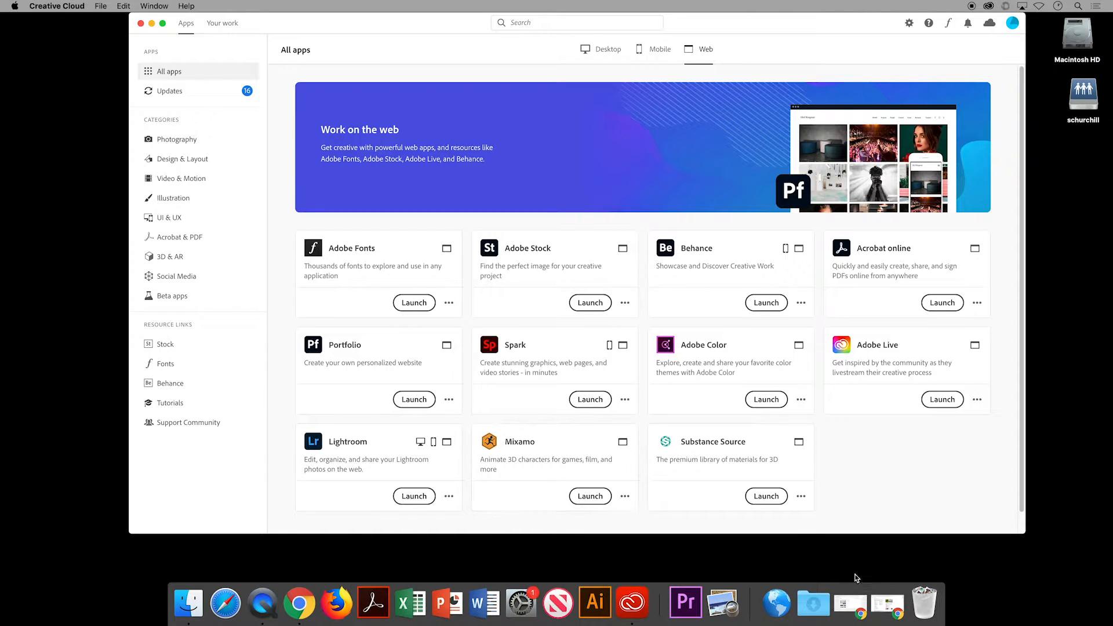
click(887, 604)
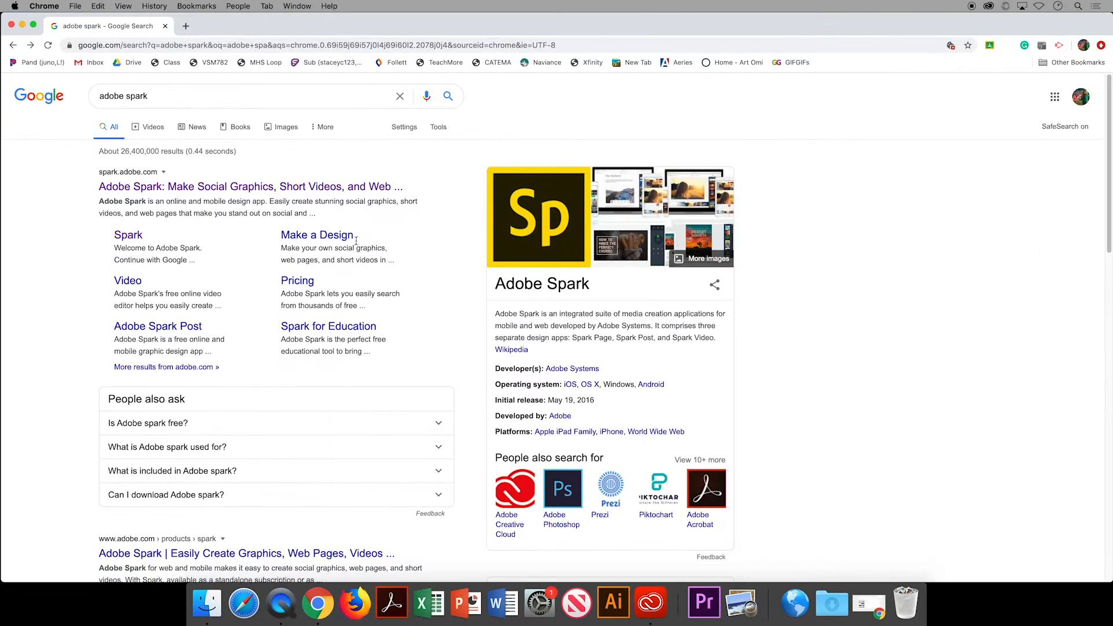
click(140, 185)
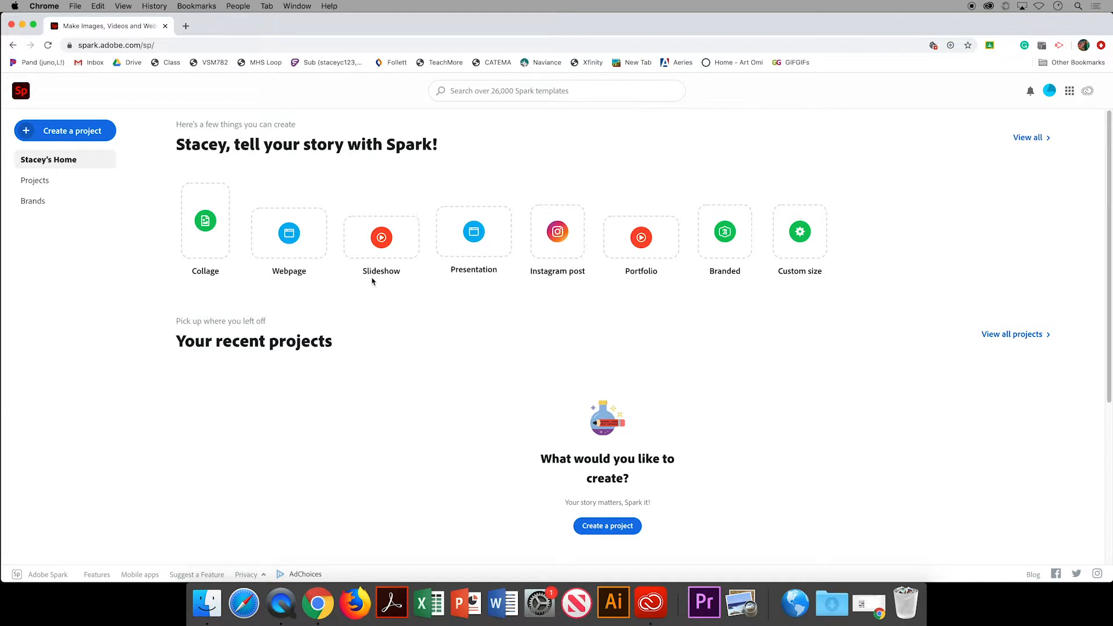
click(292, 244)
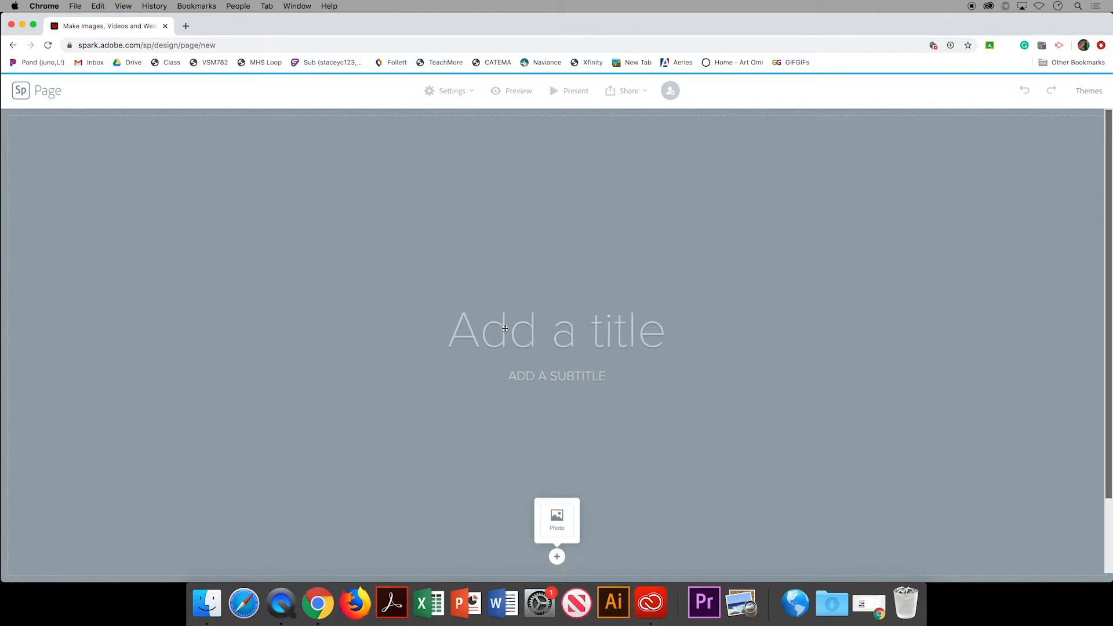
Step: Enter the author's name as the page title and "PHOTOGRAPHER/DESIGNER" as the subtitle
click(538, 333)
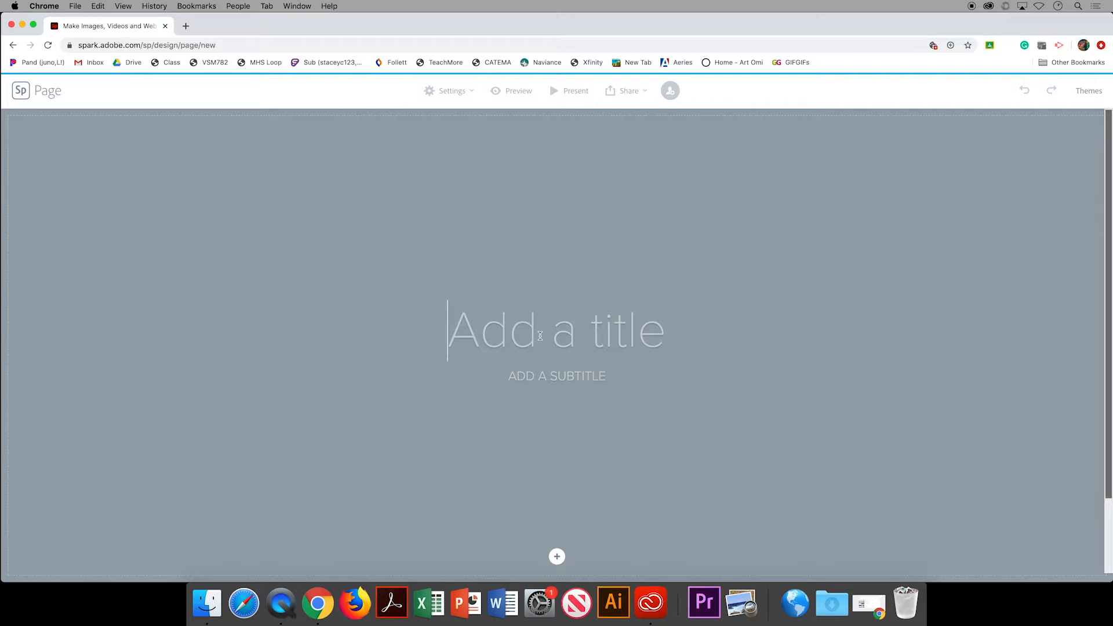
text(Stacey C)
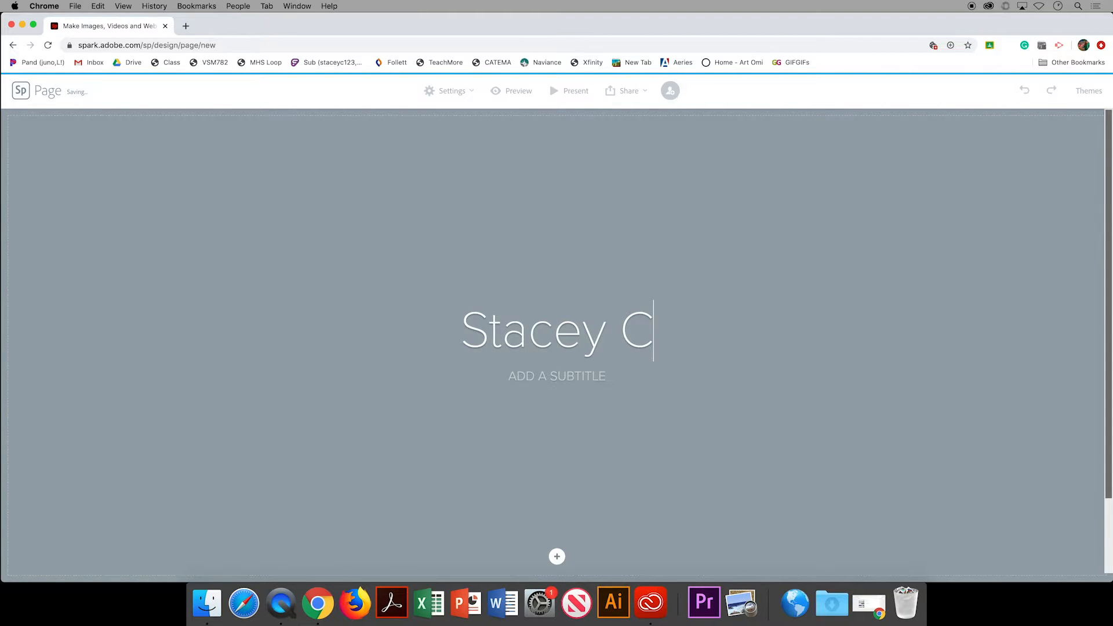
text(.)
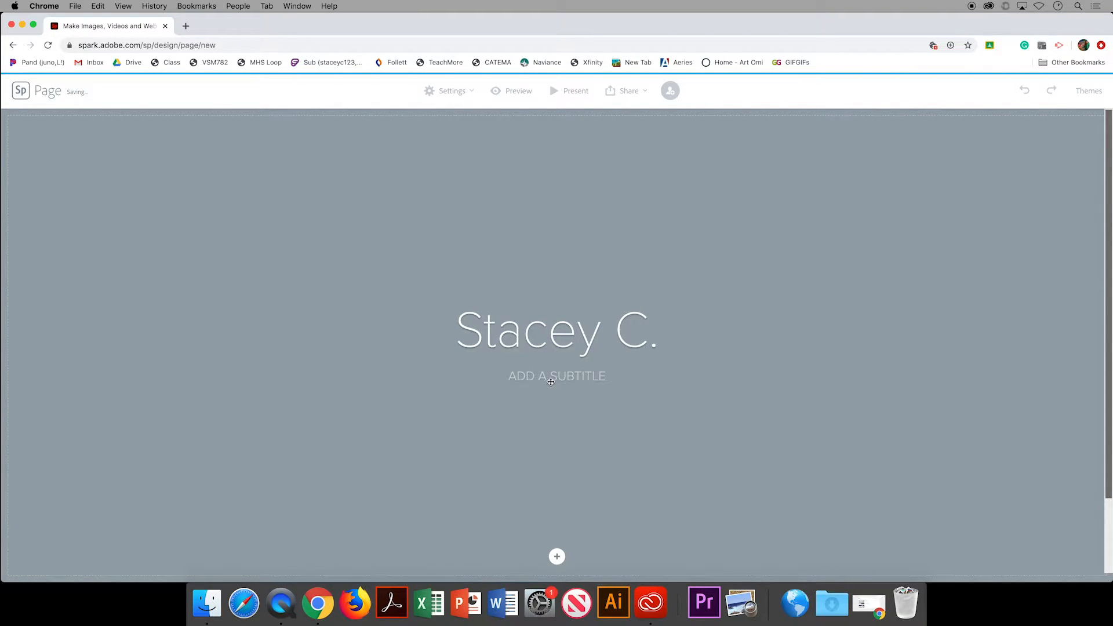
click(550, 380)
text(PHO)
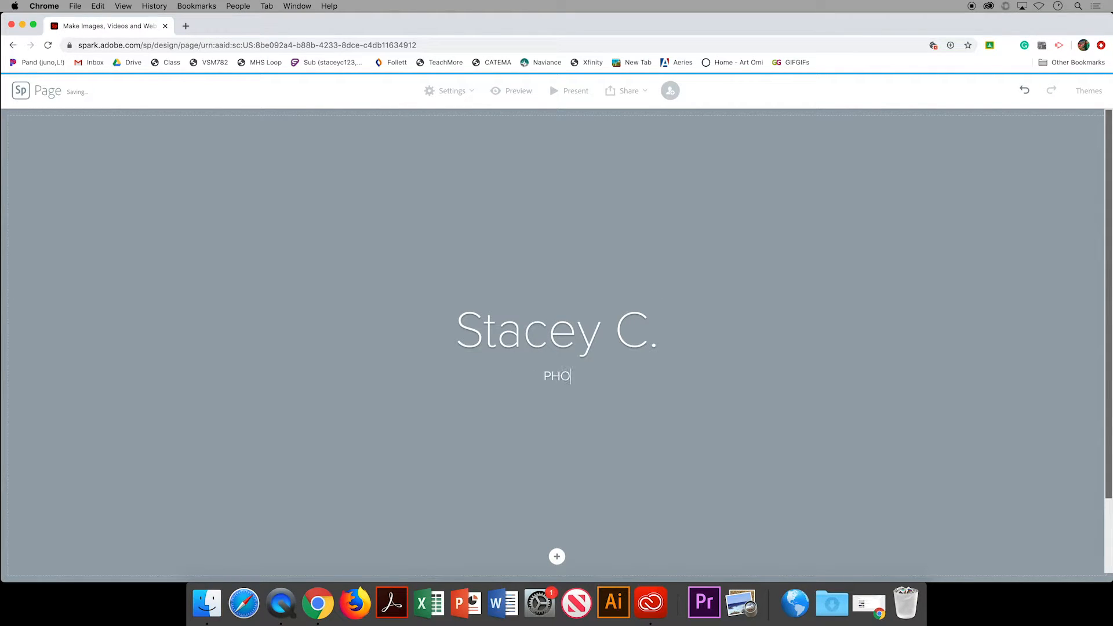
text(TOGRAPHER)
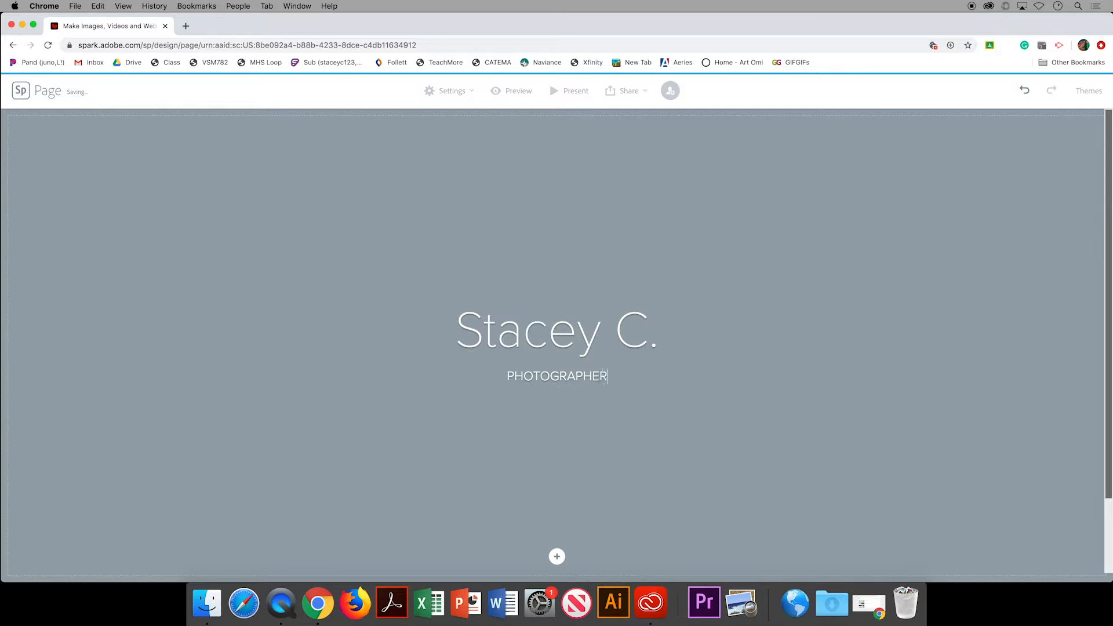
text(/DES)
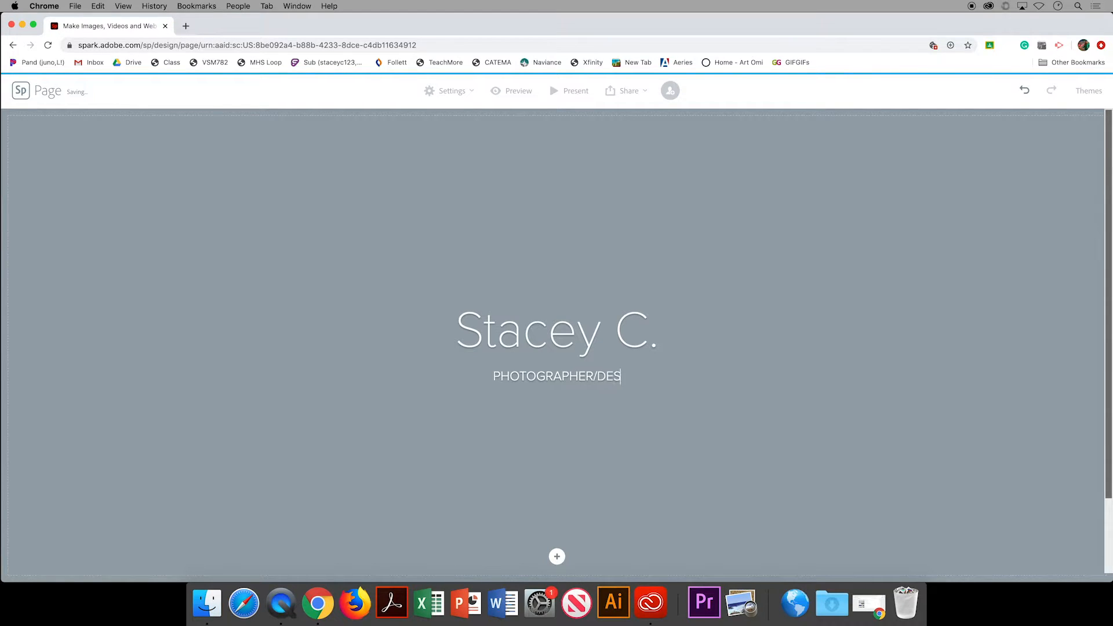
text(IGNER)
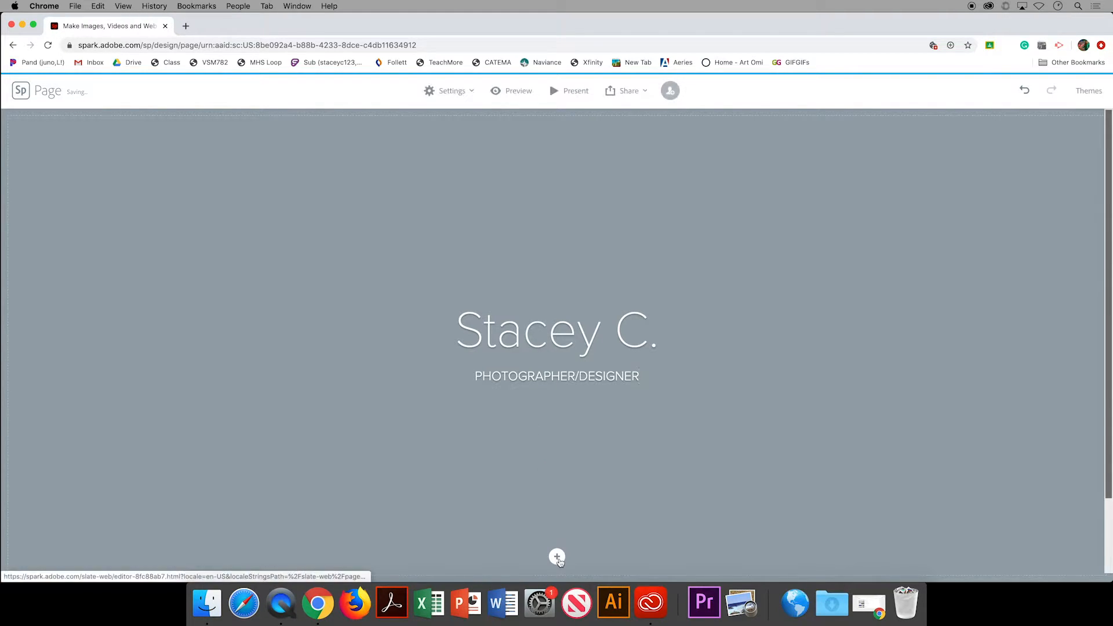
Step: Set the title background to the desert photographer image from the Photos folder in Creative Cloud
click(557, 556)
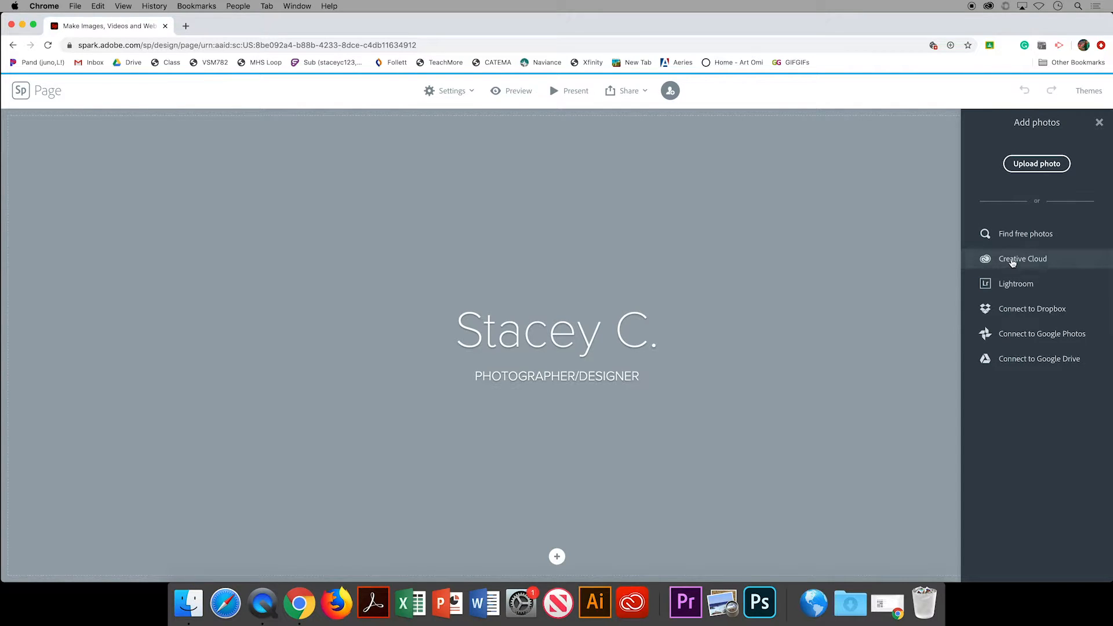
click(1016, 263)
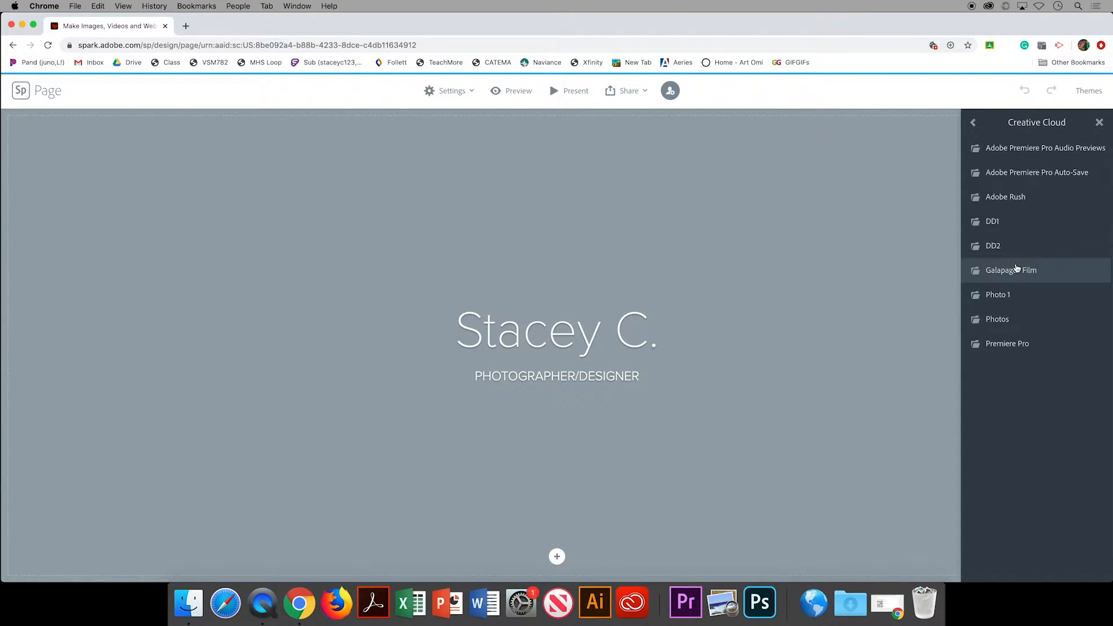
click(1009, 319)
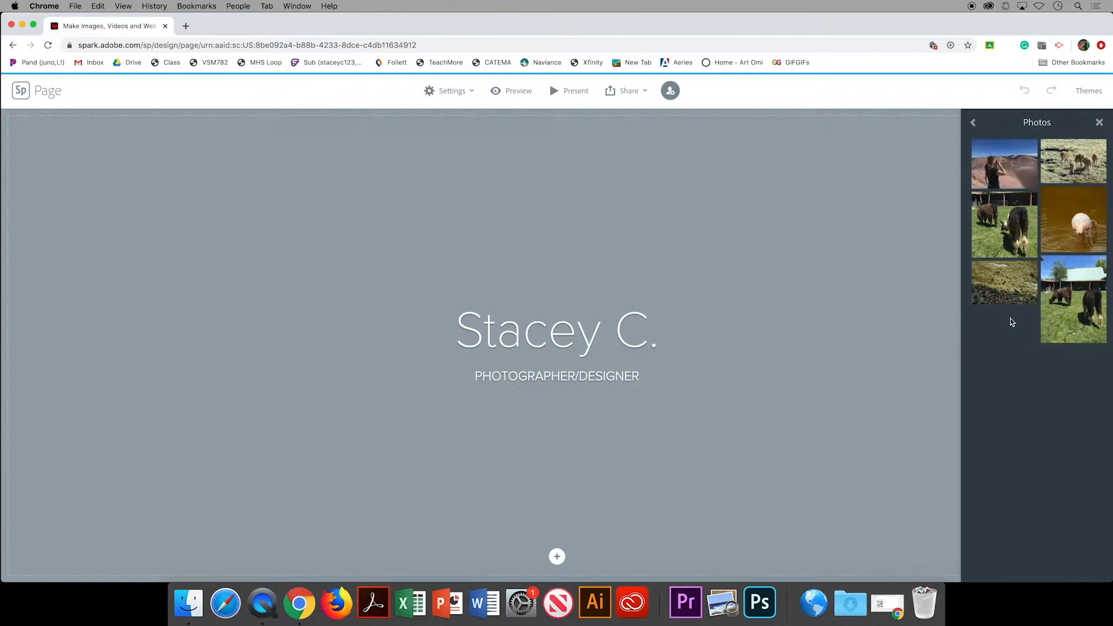
click(1005, 170)
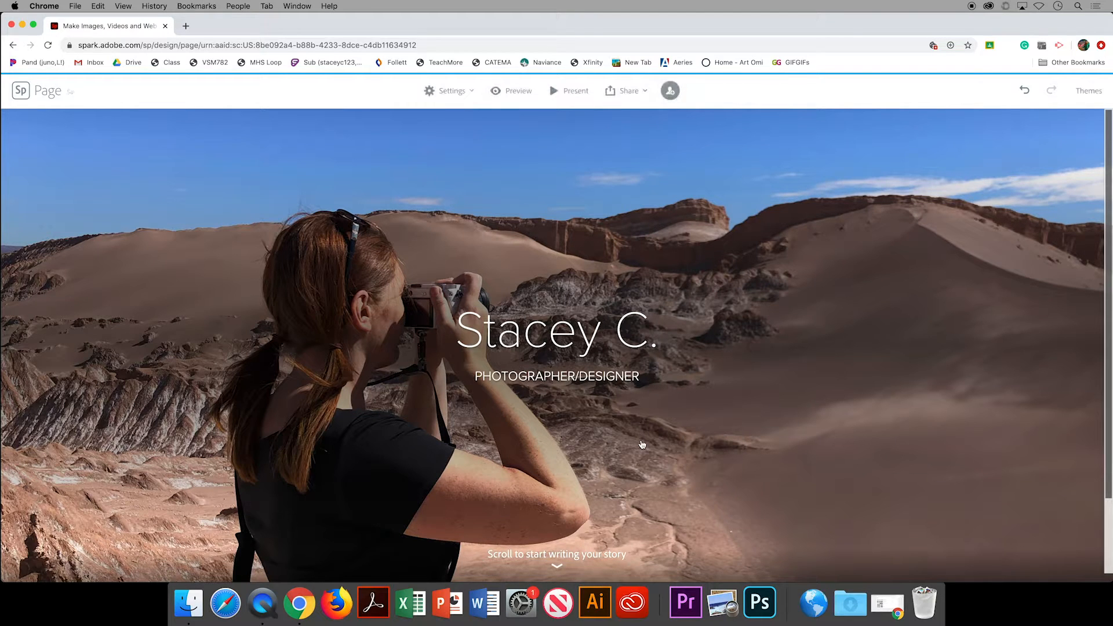
Step: Add the photo of grazing vicuñas below the title section and caption it "Vicuñas in Lauca National Park, Chile"
scroll(642, 444, down, 1)
scroll(643, 445, down, 5)
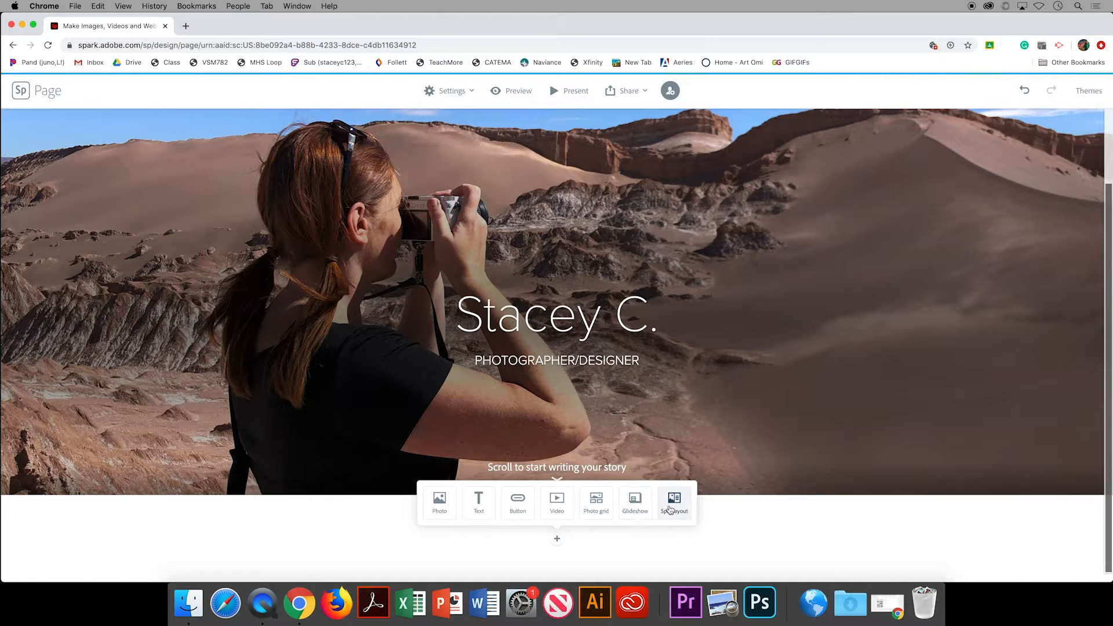
click(443, 511)
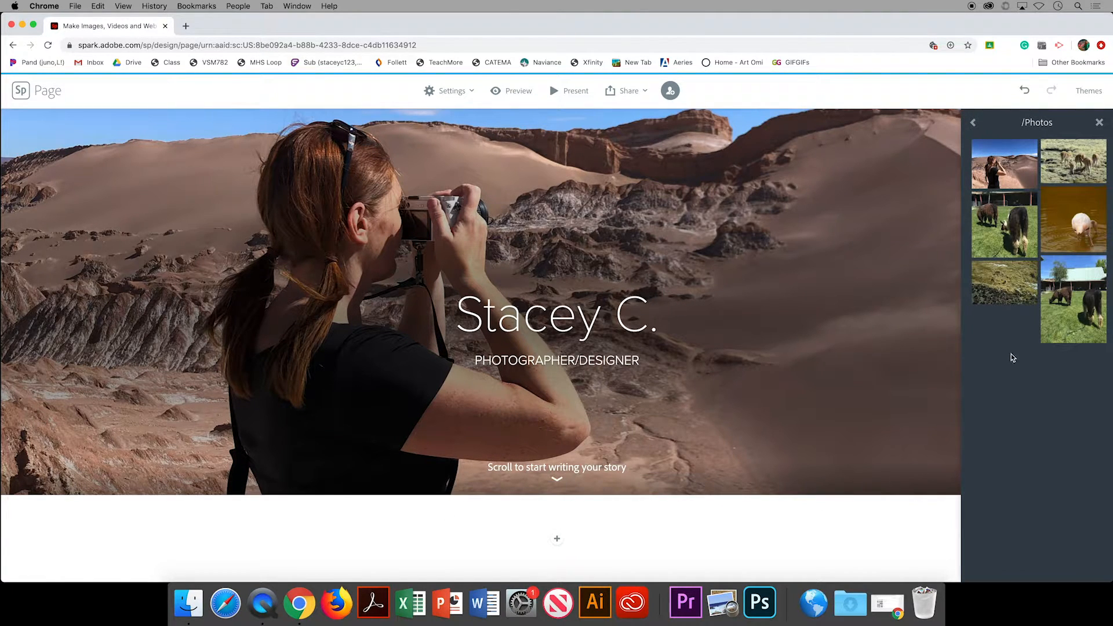
click(1070, 171)
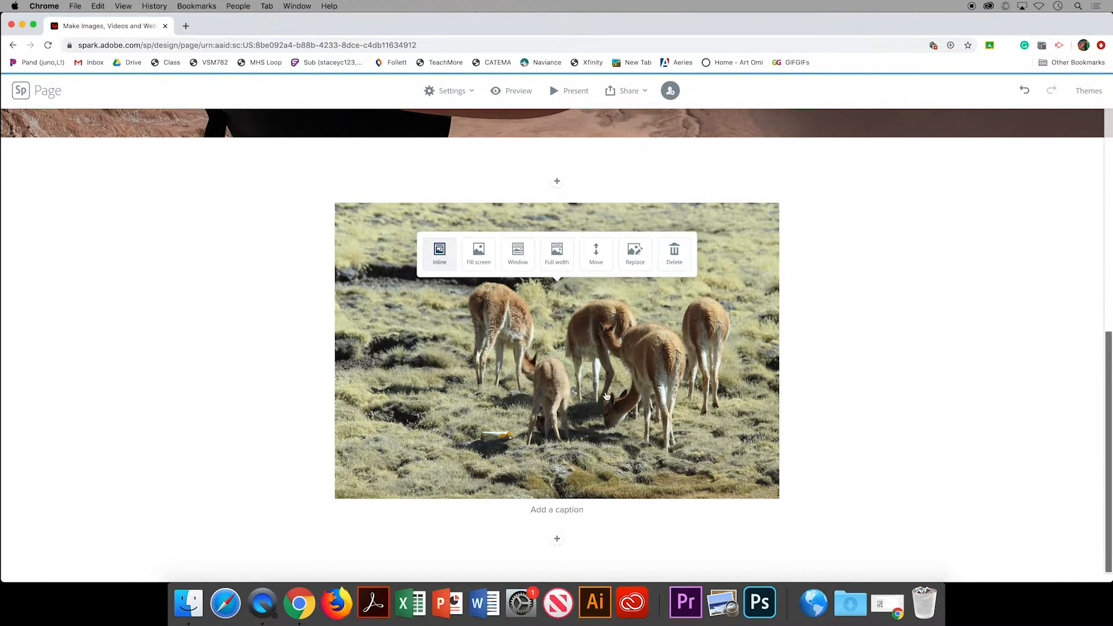
click(569, 507)
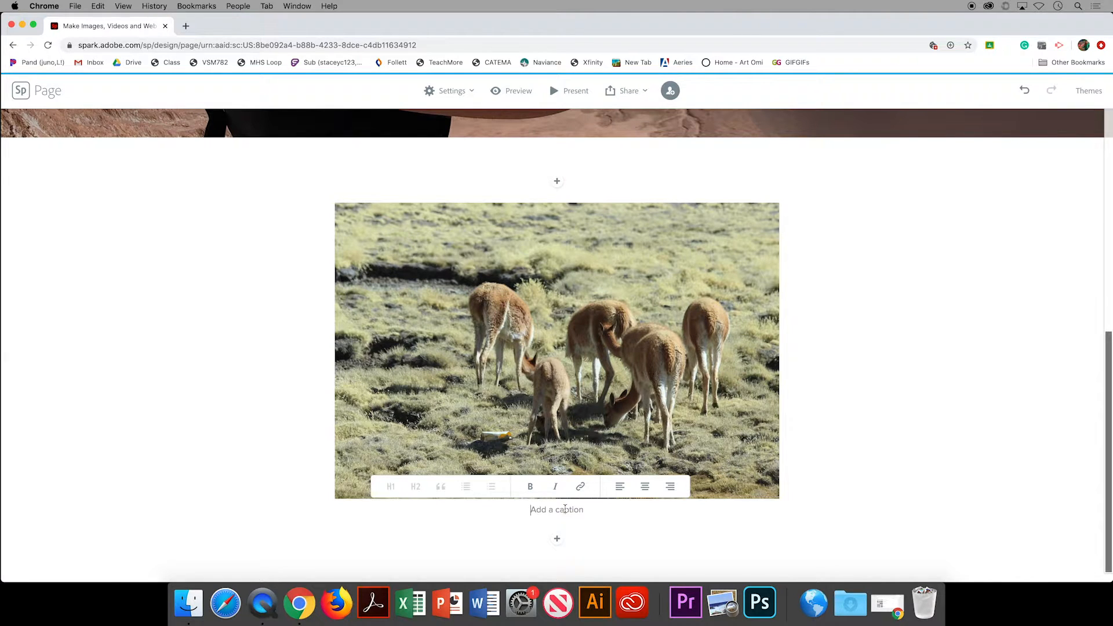
text(Vicuñas in Lauca National Park, Chile)
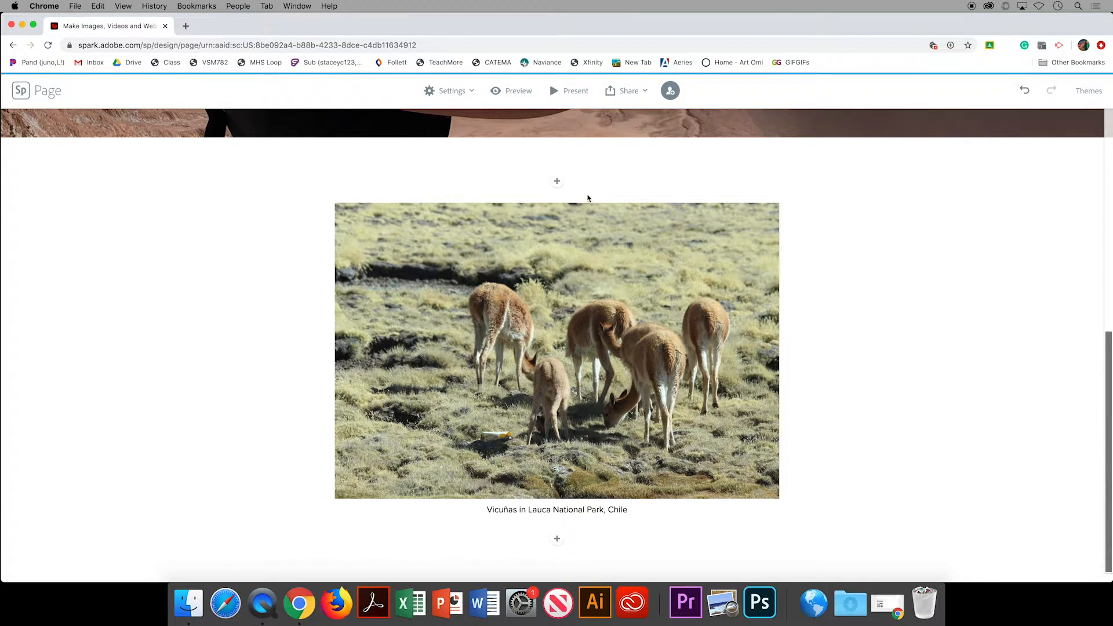
Step: Insert a text block above the vicuña photo reading "My Travels Around the World"
click(555, 184)
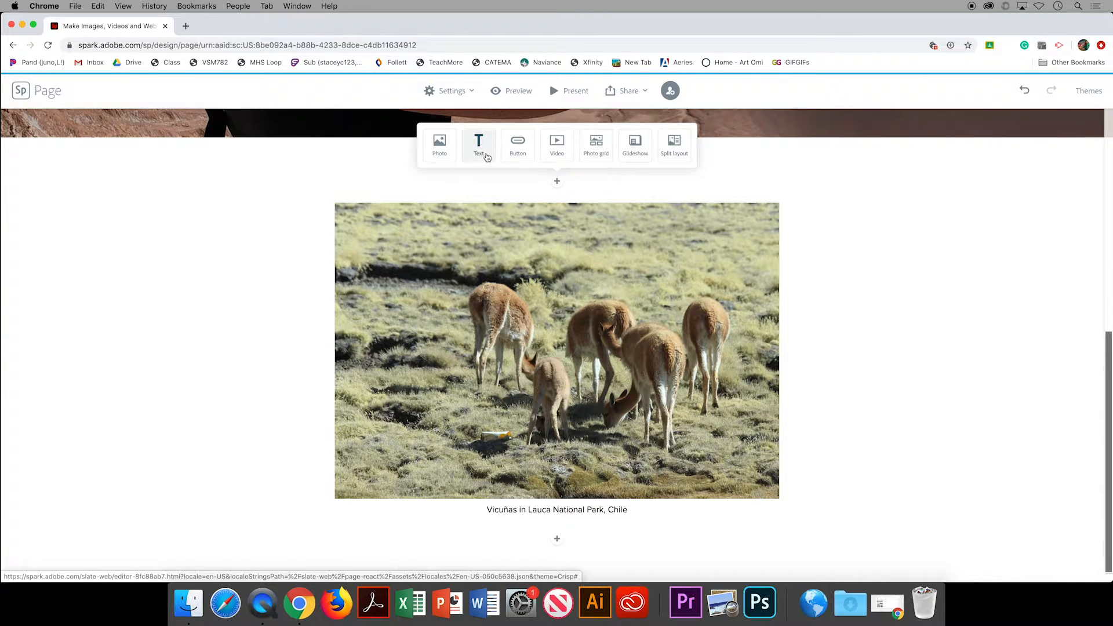
click(479, 145)
text(M)
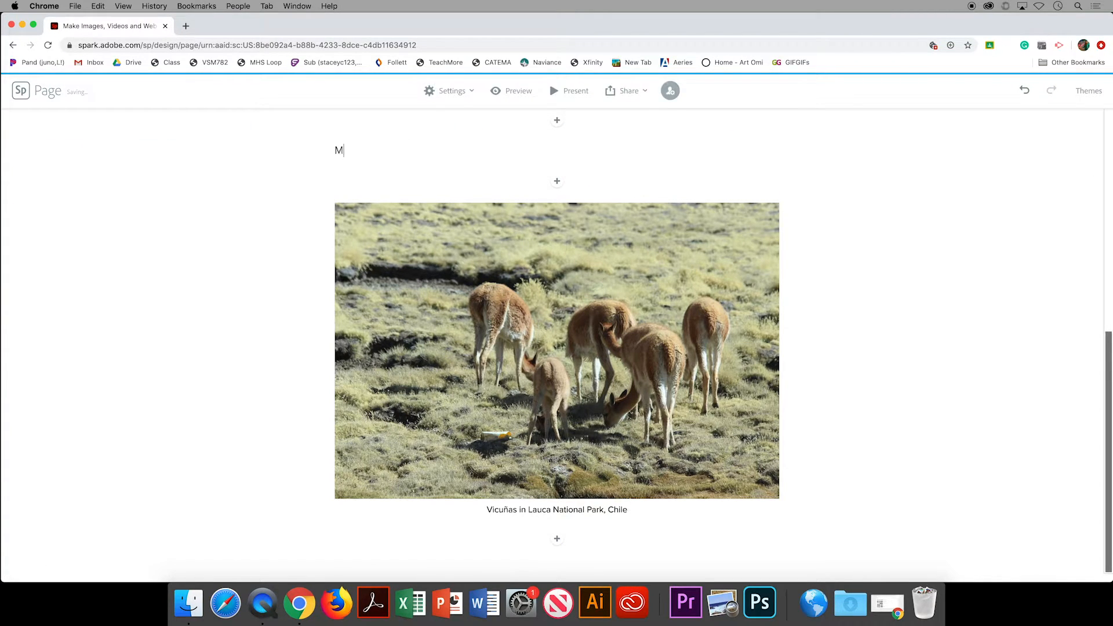
text(y Travels Around the World)
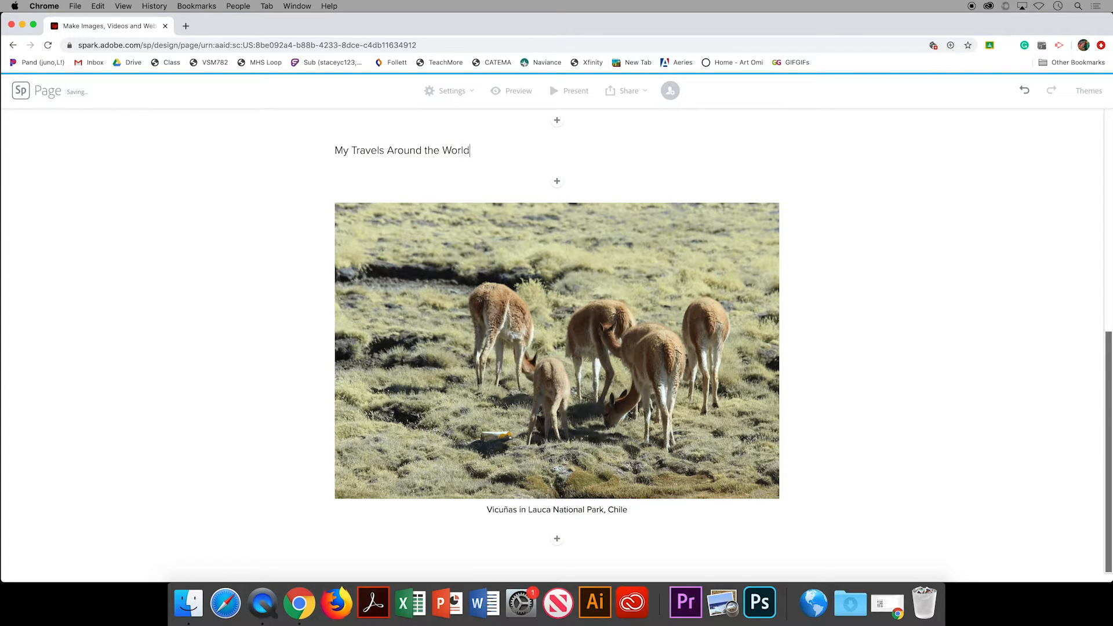
Step: Centre the "My Travels Around the World" text and make it bold
triple_click(462, 148)
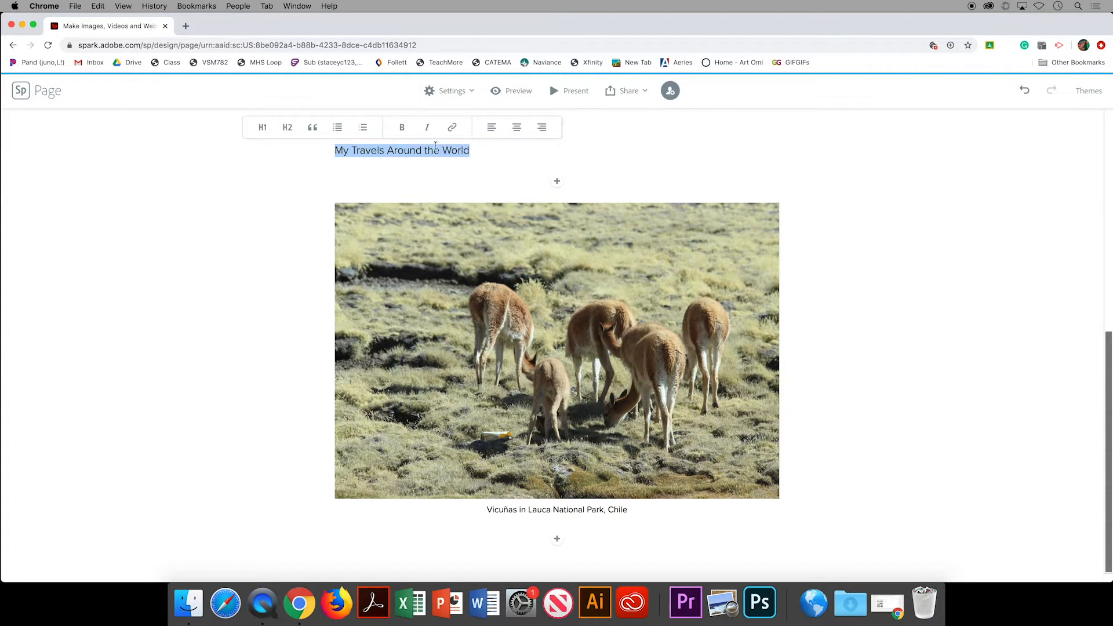
click(517, 127)
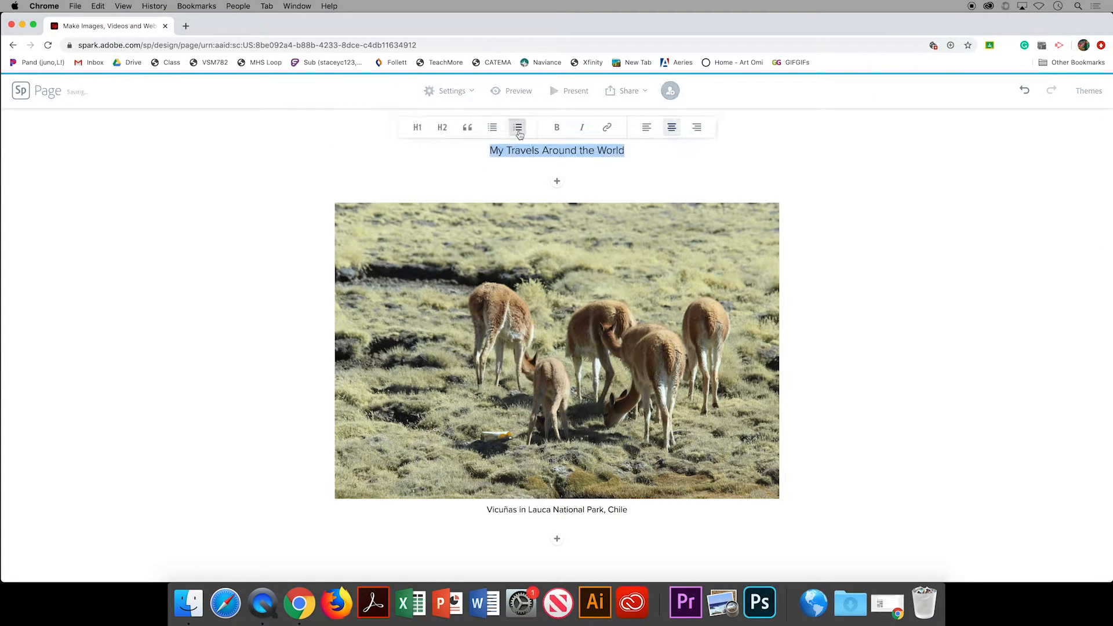
click(556, 129)
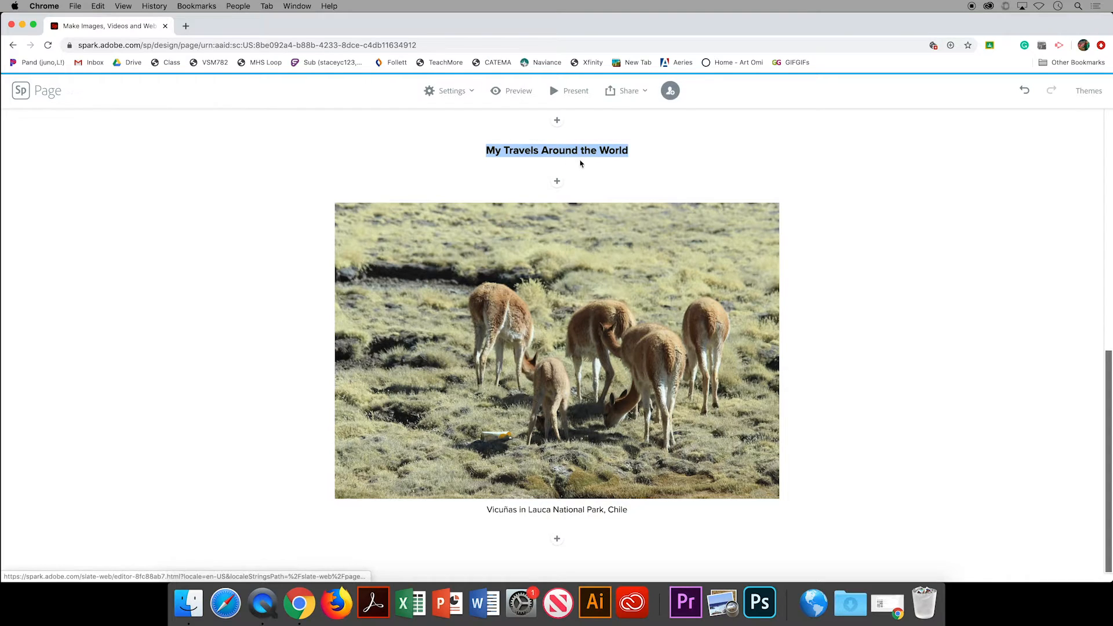
click(825, 309)
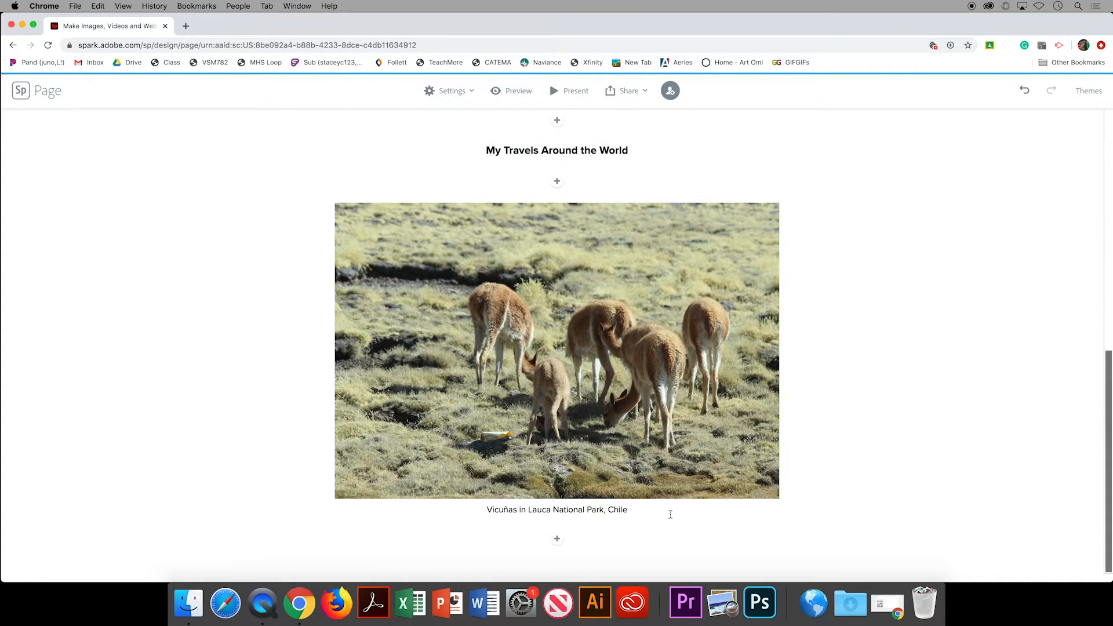
click(557, 540)
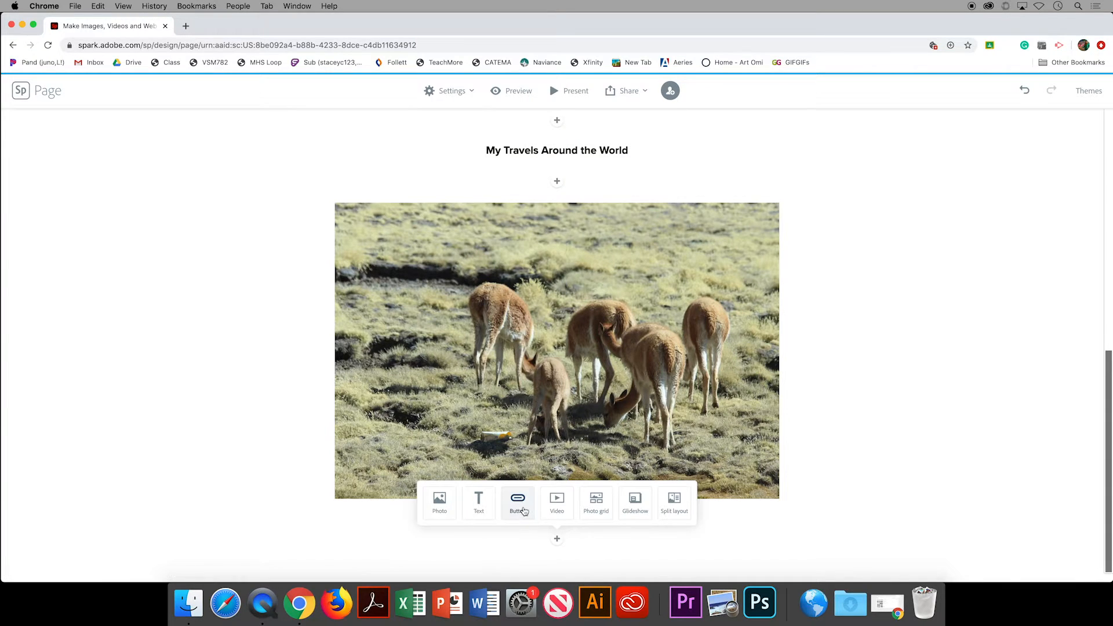
click(526, 510)
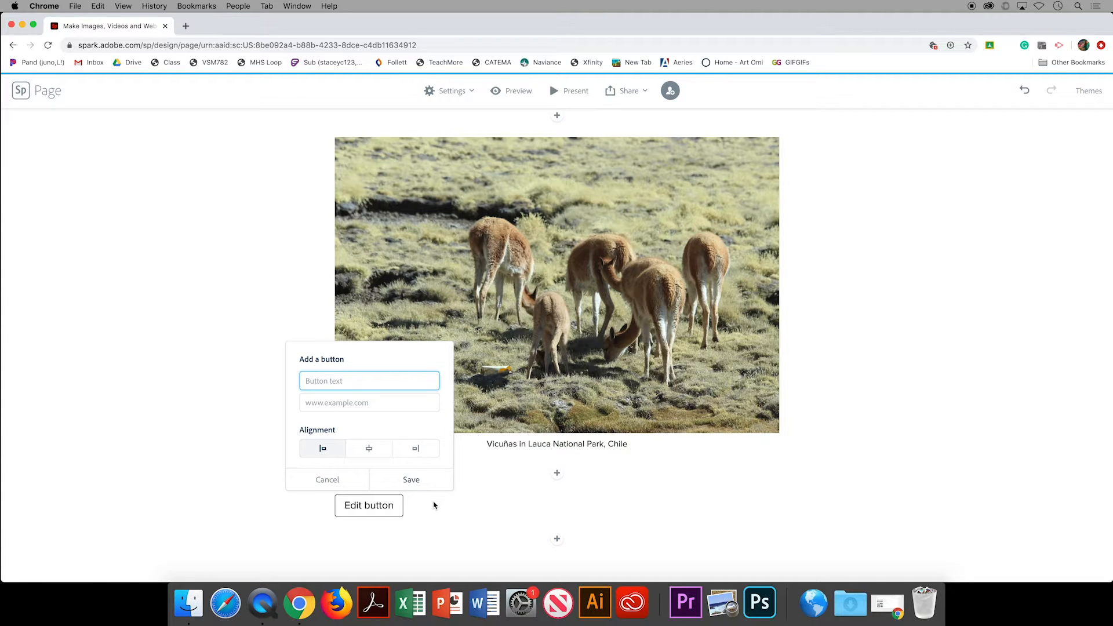
click(347, 485)
click(558, 541)
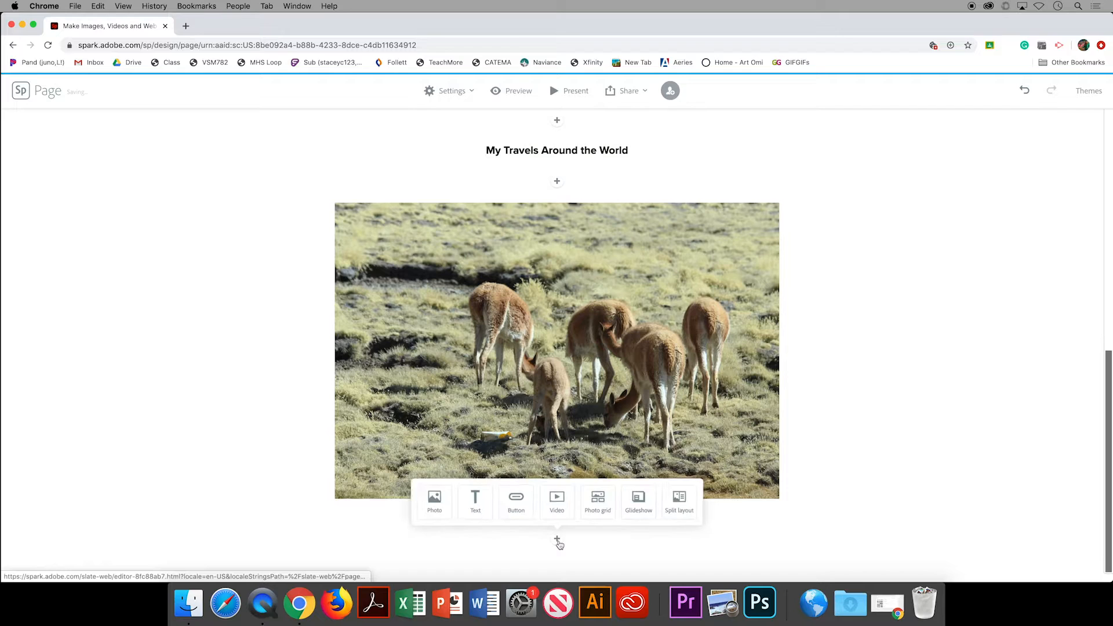
click(556, 500)
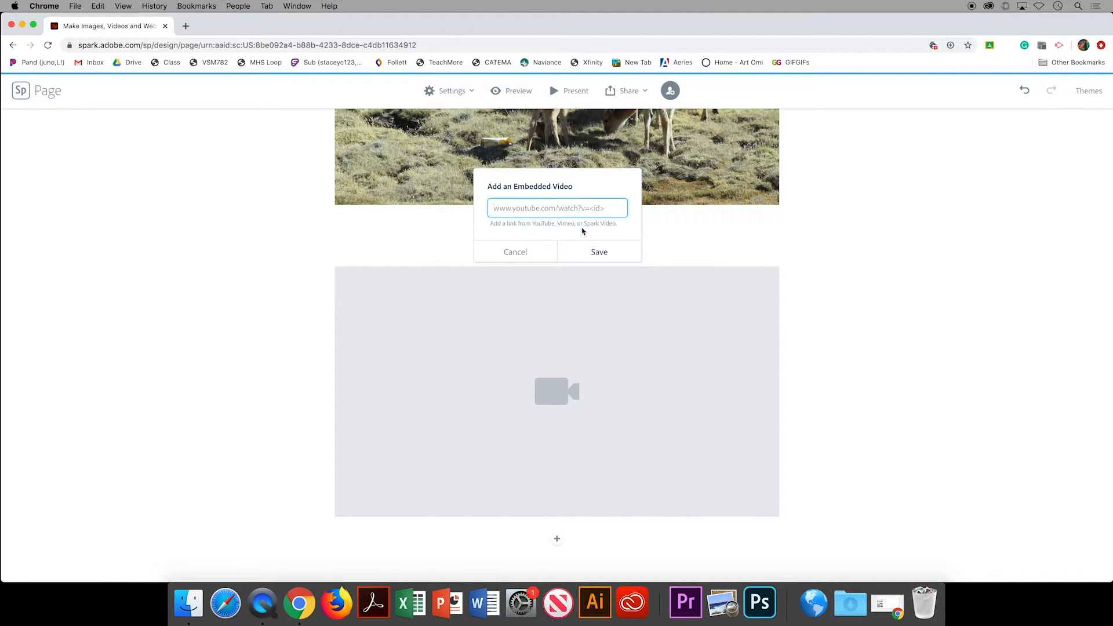
click(528, 254)
Step: Insert a photo grid below the vicuña photo with Screenshot 1 to Screenshot 4 from the Screenshots folder in Creative Cloud Files
click(556, 541)
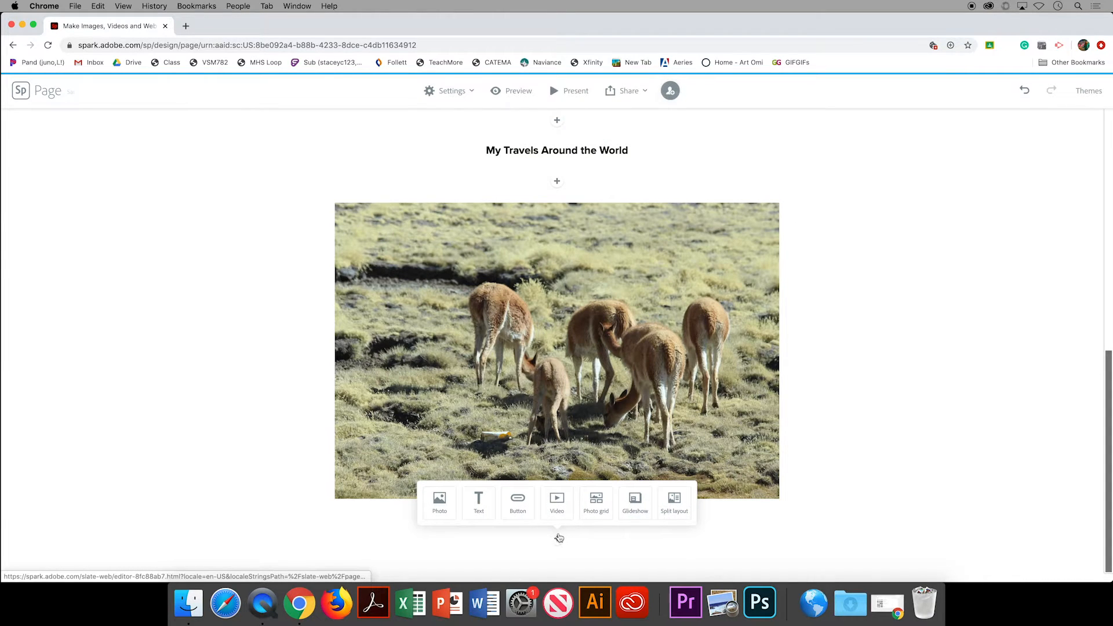
click(603, 508)
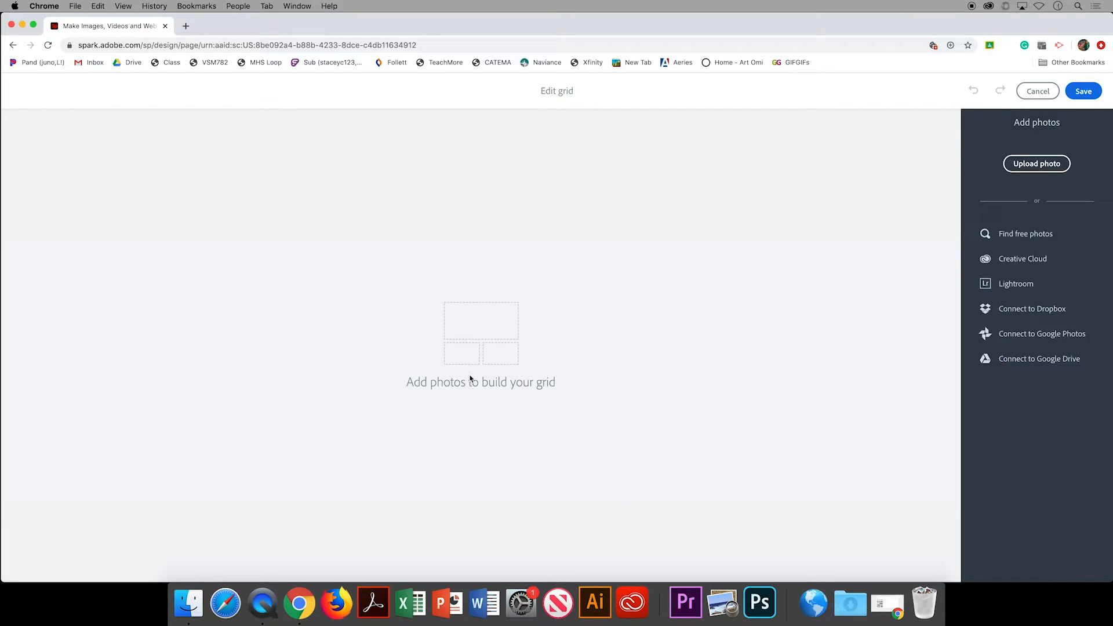
click(471, 358)
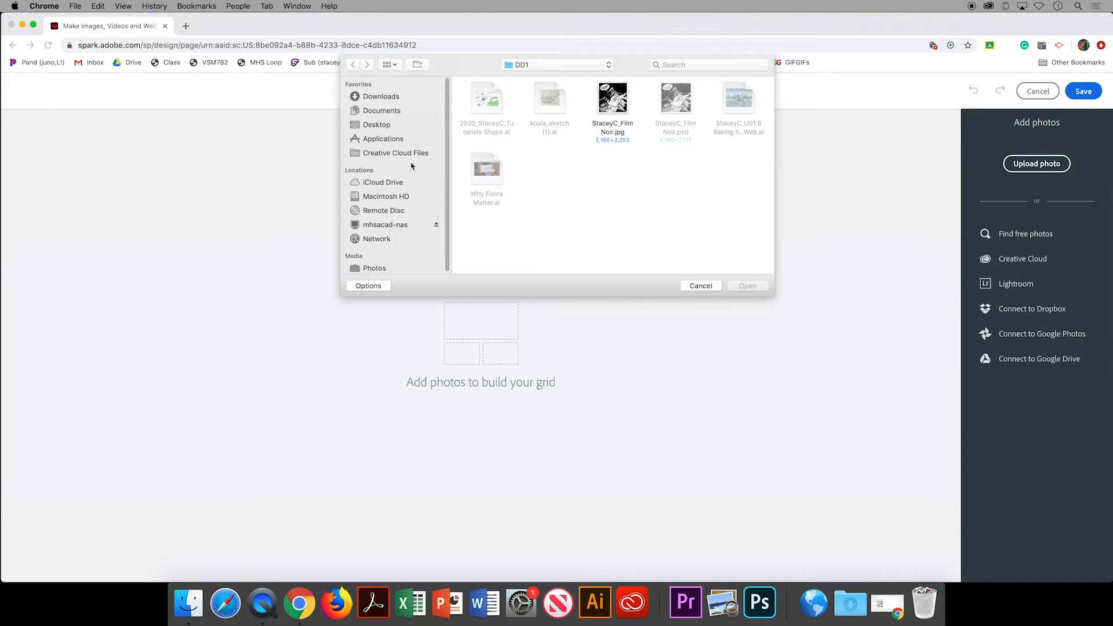
click(415, 157)
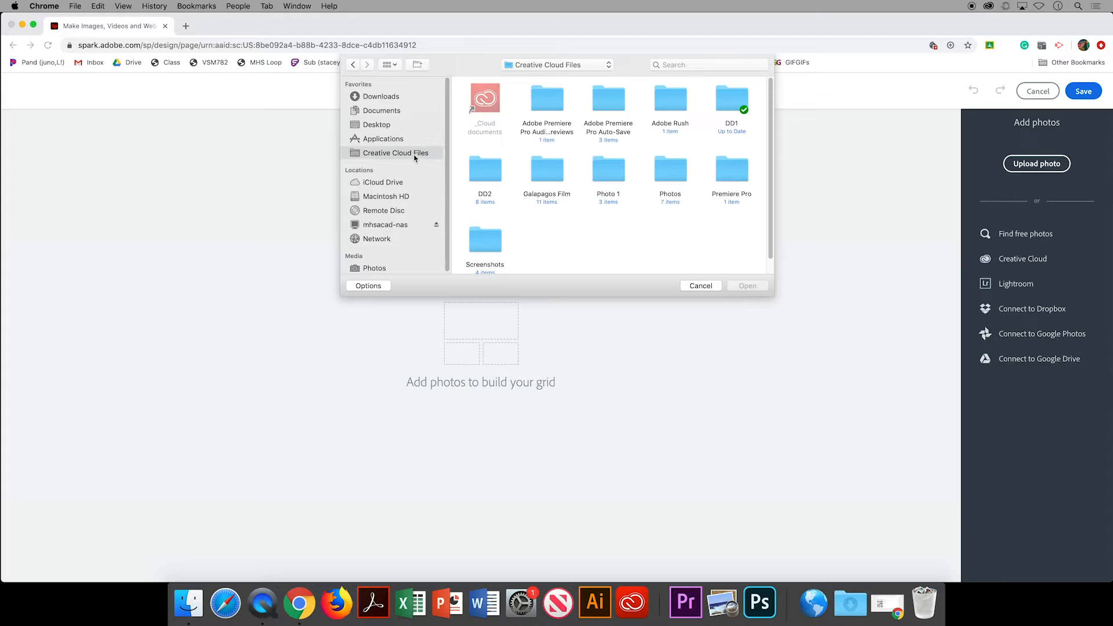
double_click(490, 235)
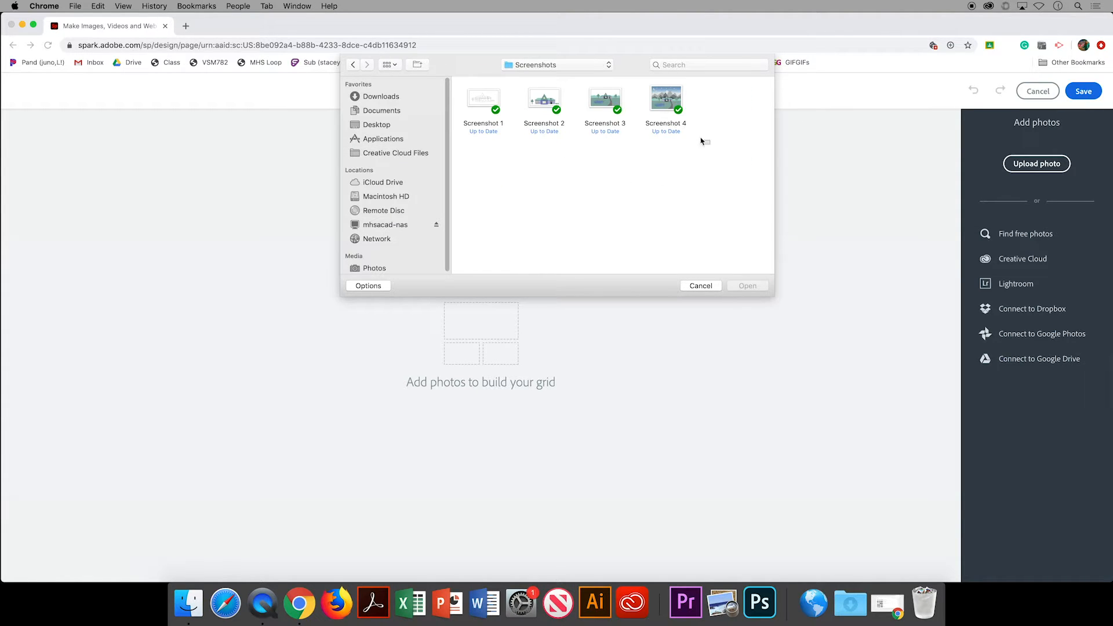
drag(710, 146, 477, 91)
click(747, 286)
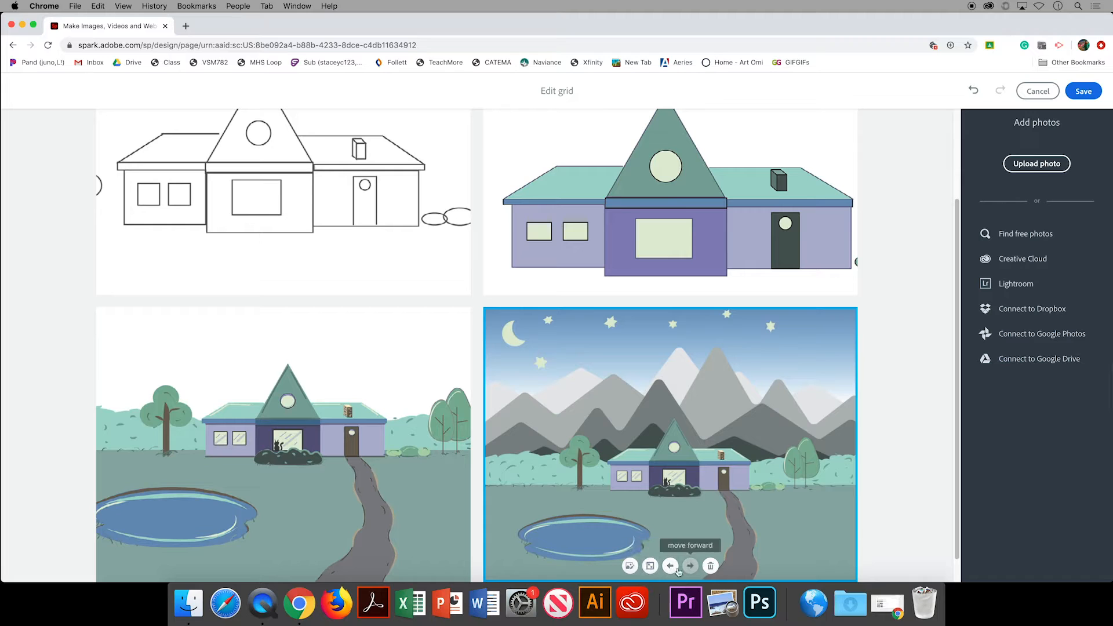
Step: Try moving the mountain scene one place back in the grid, return it to last place, and save the grid
click(671, 566)
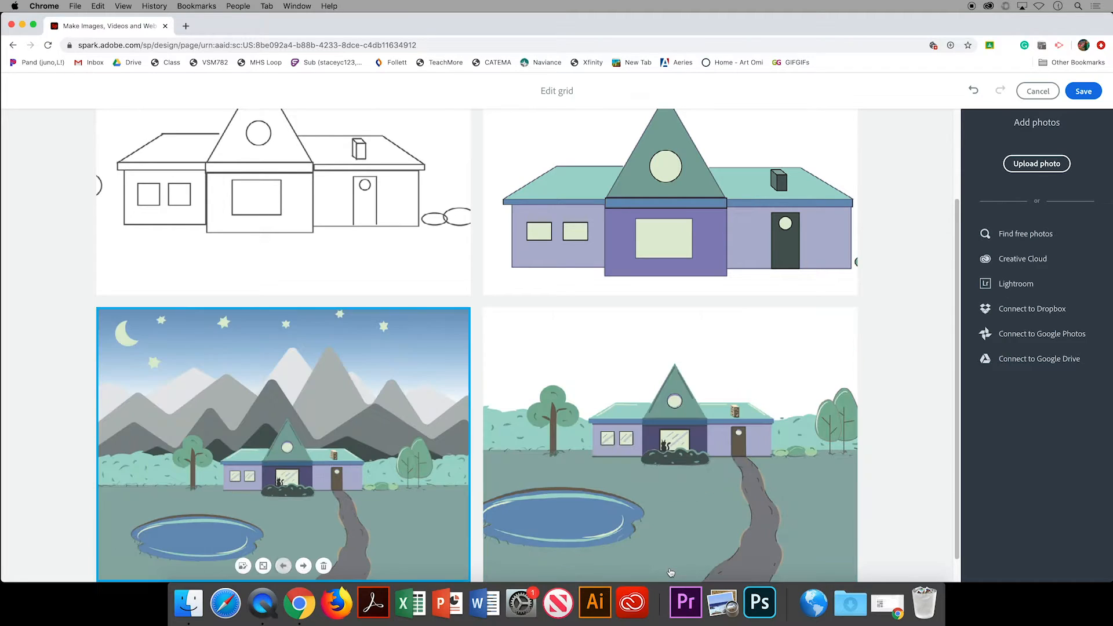
click(302, 566)
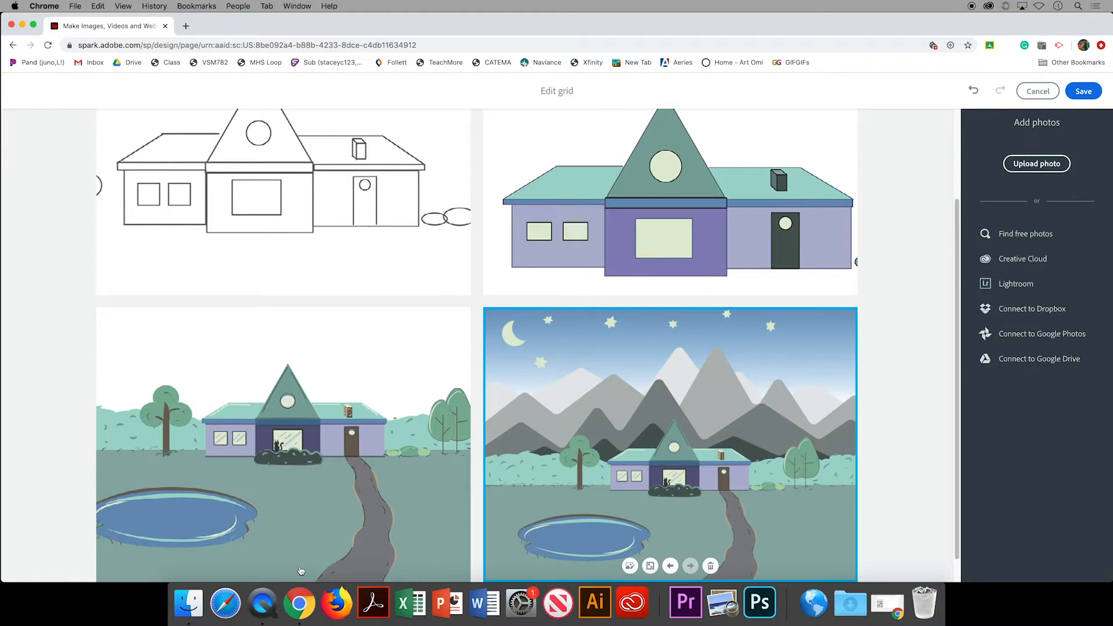
click(1084, 91)
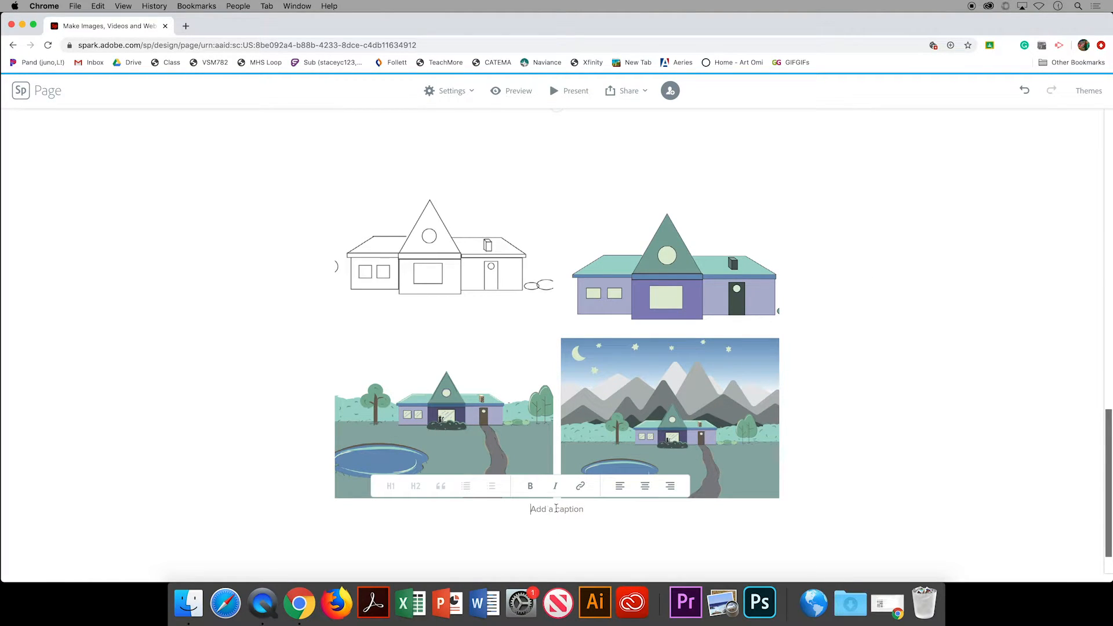
Step: Caption the photo grid "My Work in Illustrator using the Pencil tool and Live paint"
text(My Work )
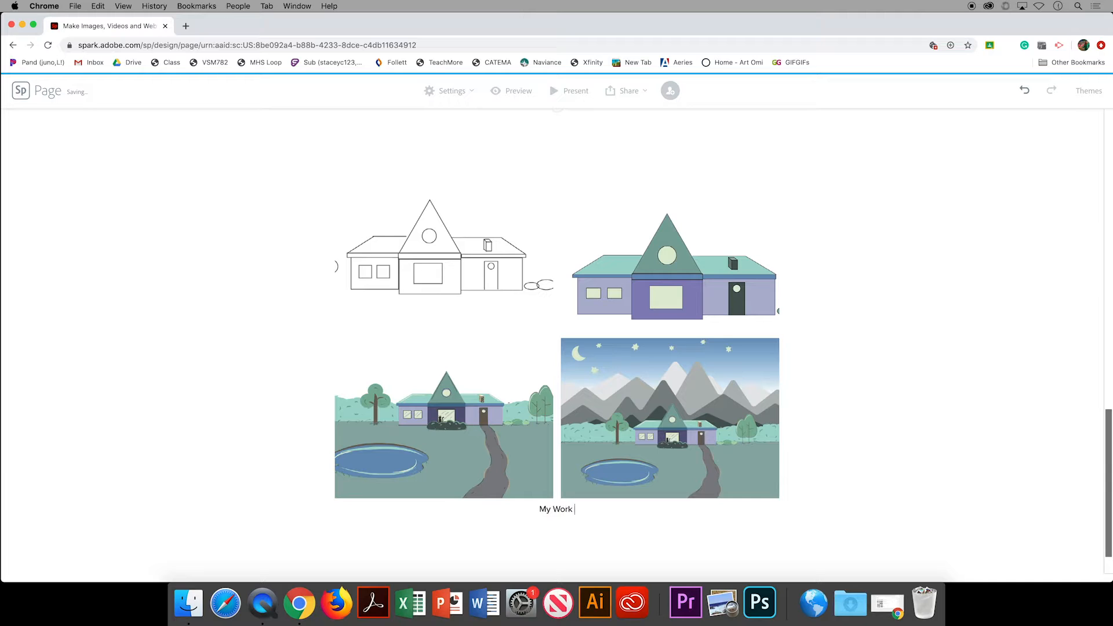
text(in Illustrator using the Pen)
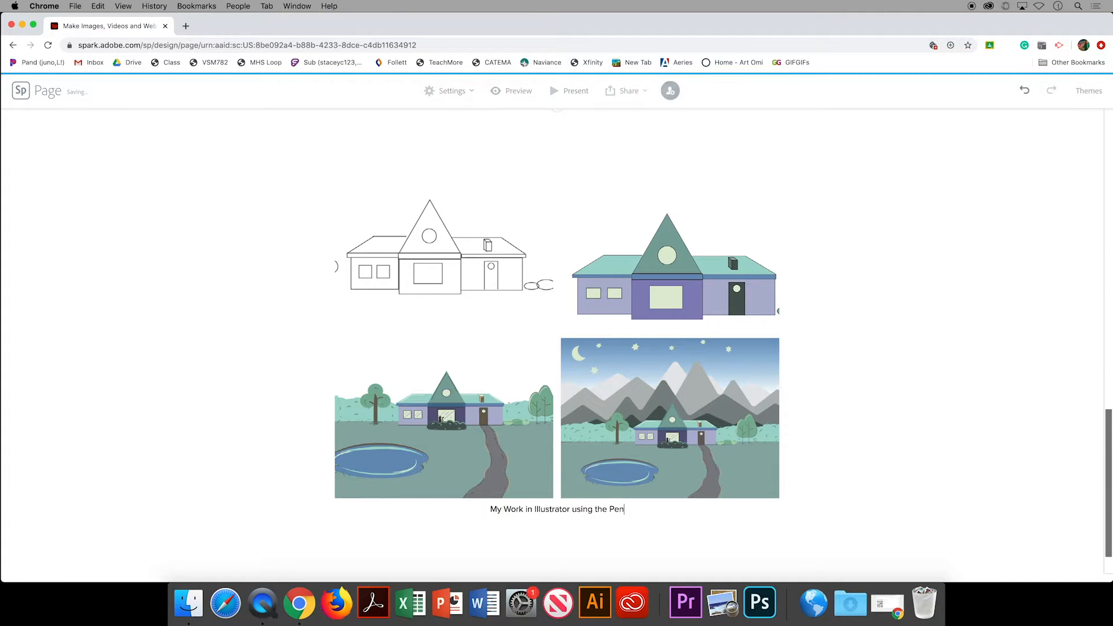
text(cil tool and Live paint)
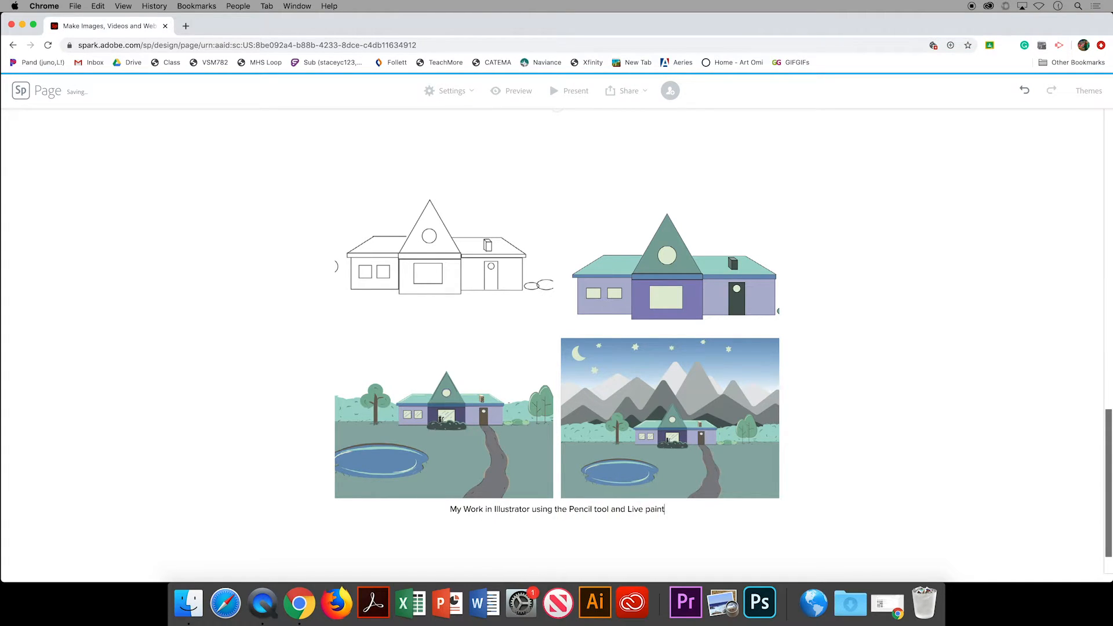
Step: Add a glideshow below the photo grid using the four house screenshots as background photos, and save it
scroll(744, 534, down, 2)
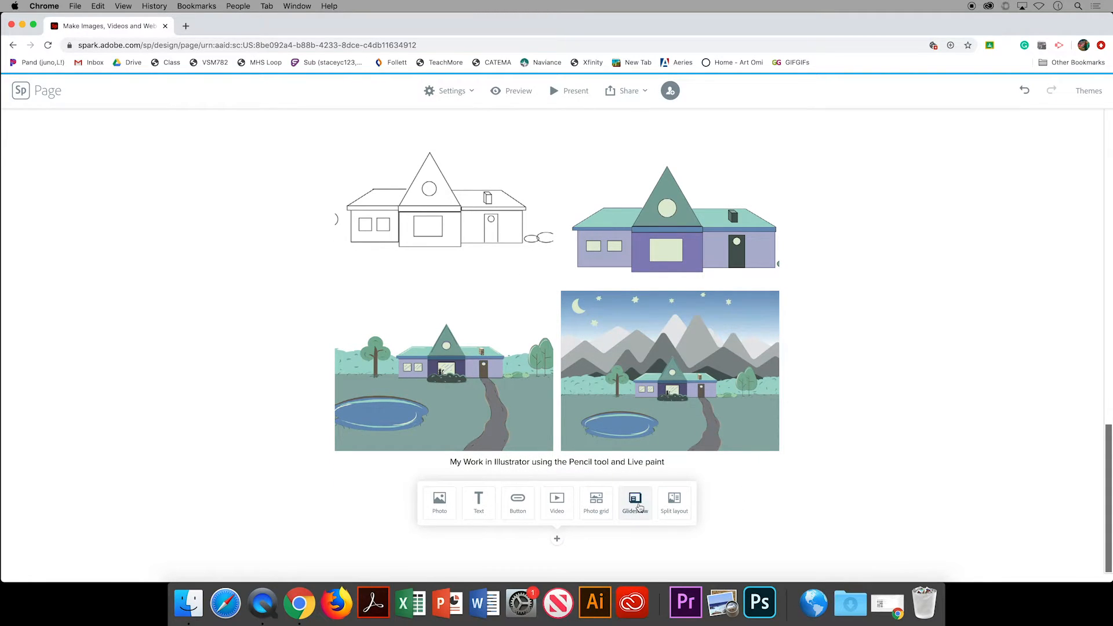
click(639, 508)
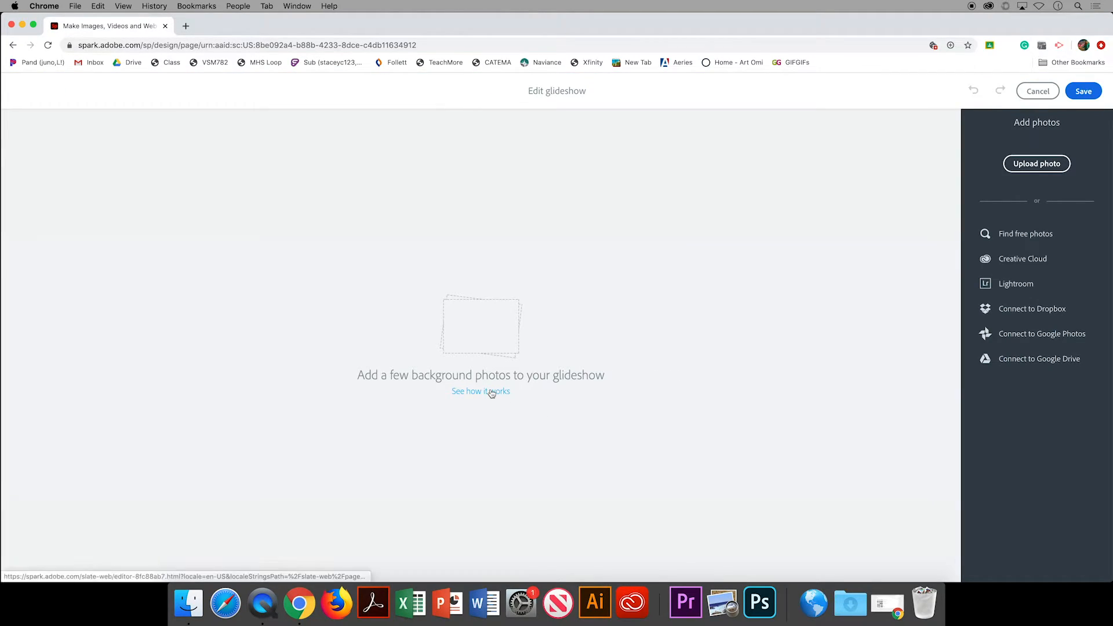
click(486, 351)
drag(716, 131, 463, 99)
click(744, 289)
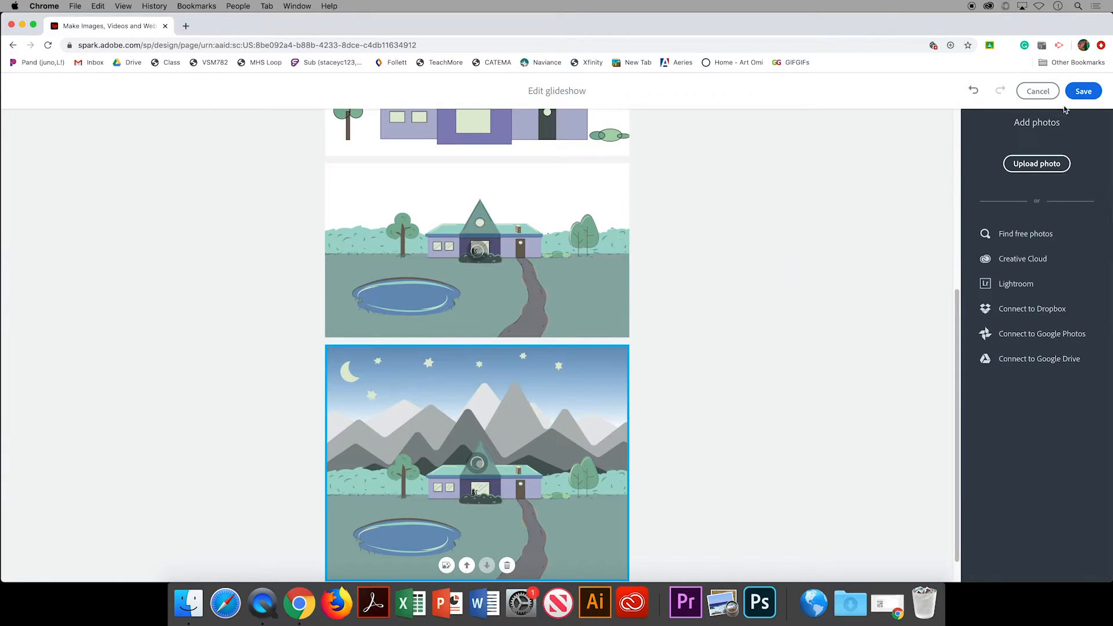
click(1083, 91)
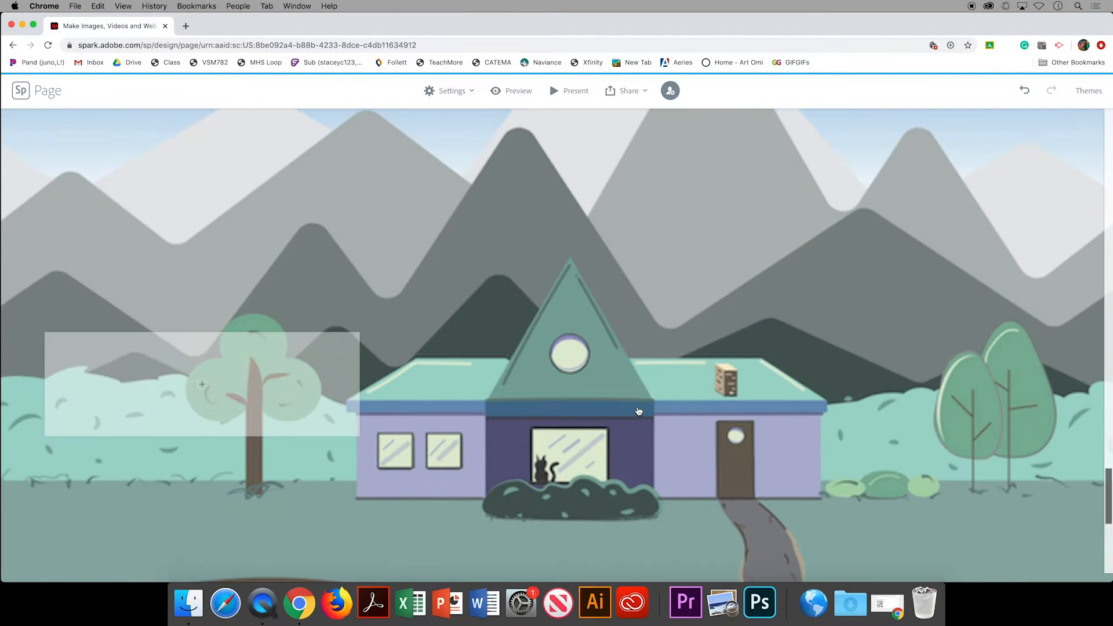
Step: Look through the glideshow in the editor, and preview the whole page from the title down to the glideshow transitions
scroll(638, 411, down, 5)
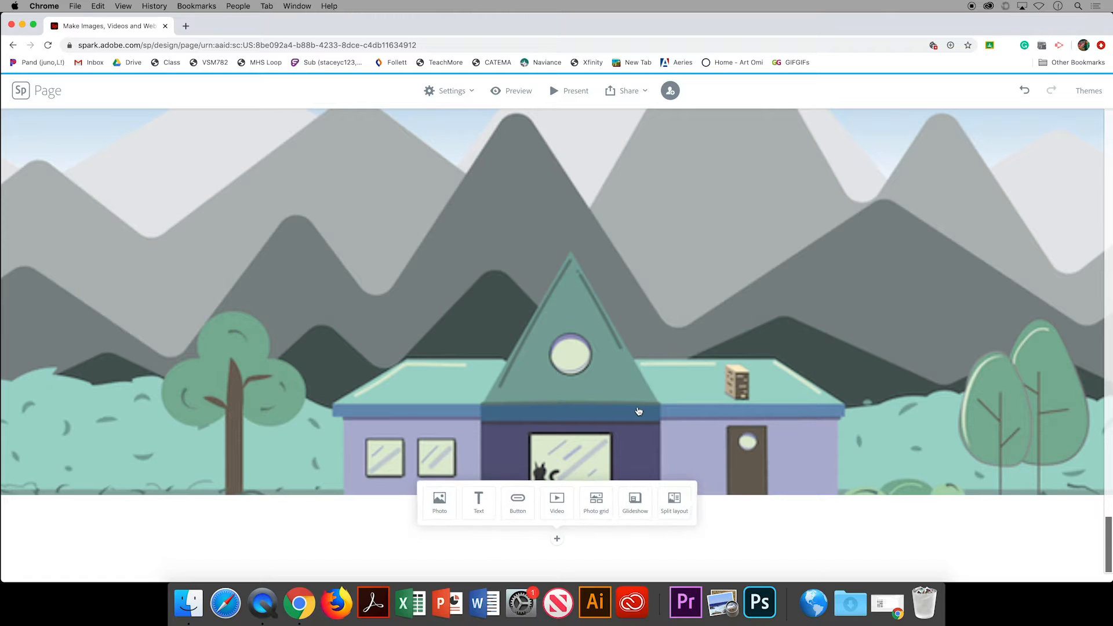
scroll(638, 411, up, 10)
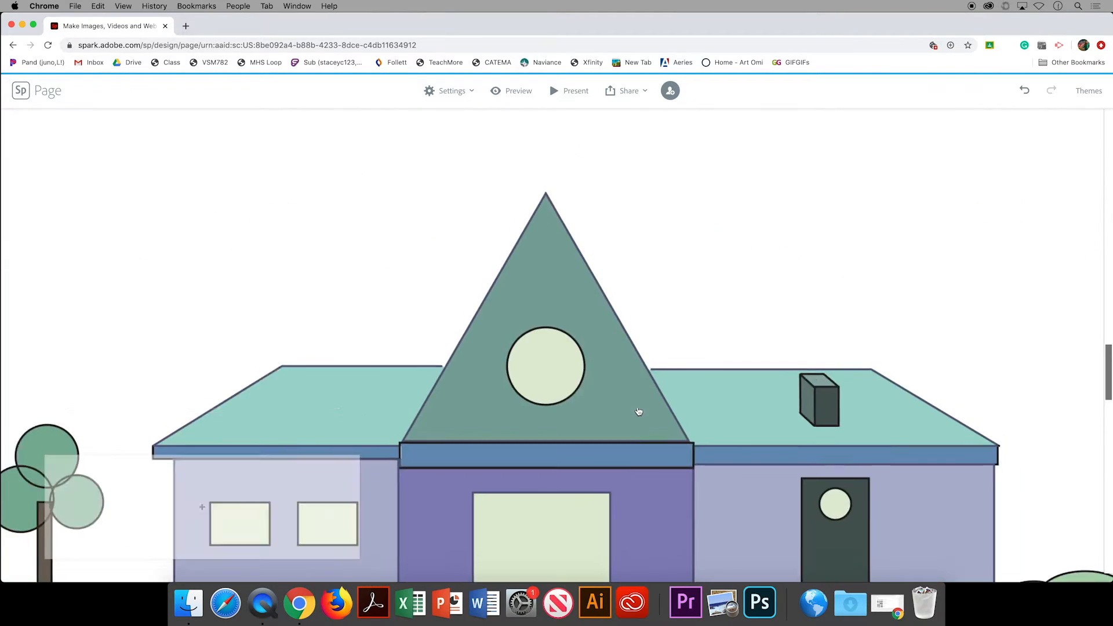
scroll(638, 411, up, 15)
click(512, 91)
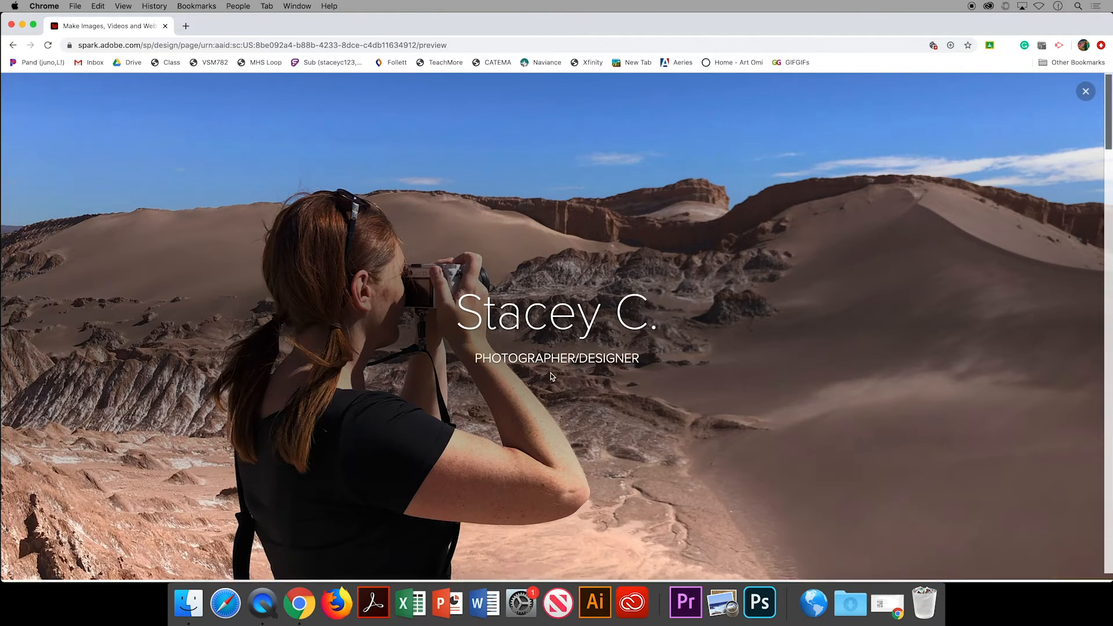
scroll(551, 377, down, 5)
scroll(551, 376, down, 10)
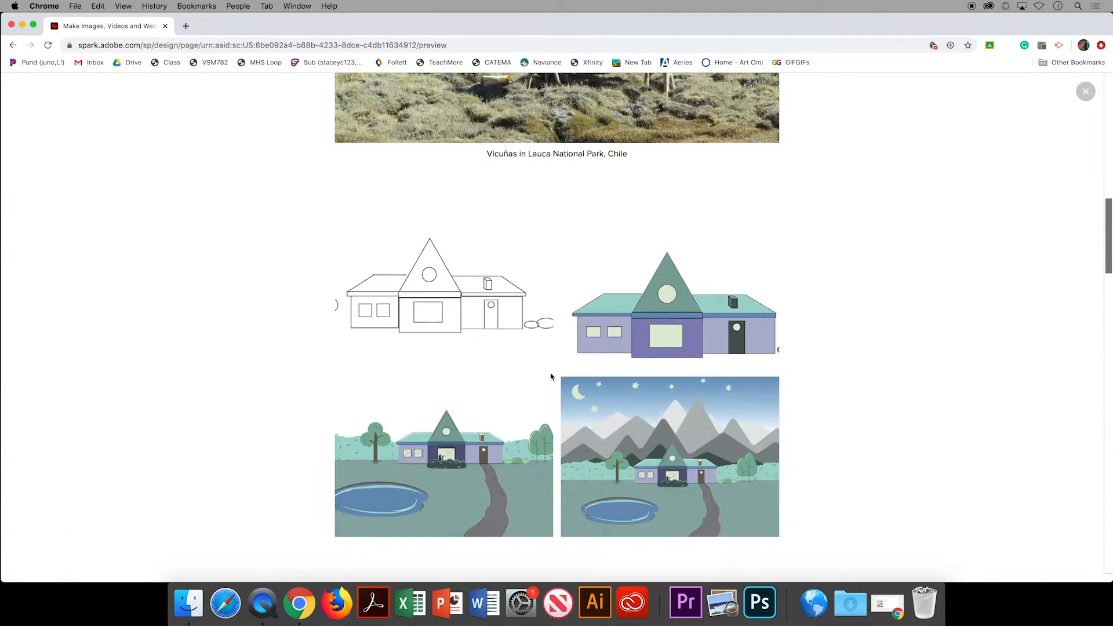
scroll(551, 377, down, 8)
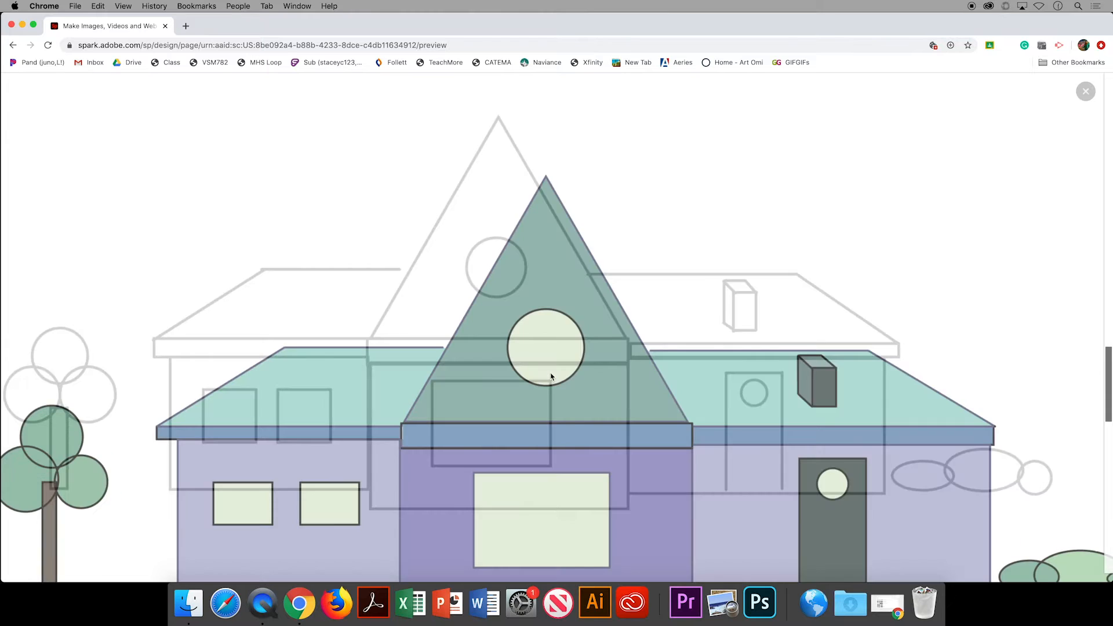
scroll(551, 376, down, 8)
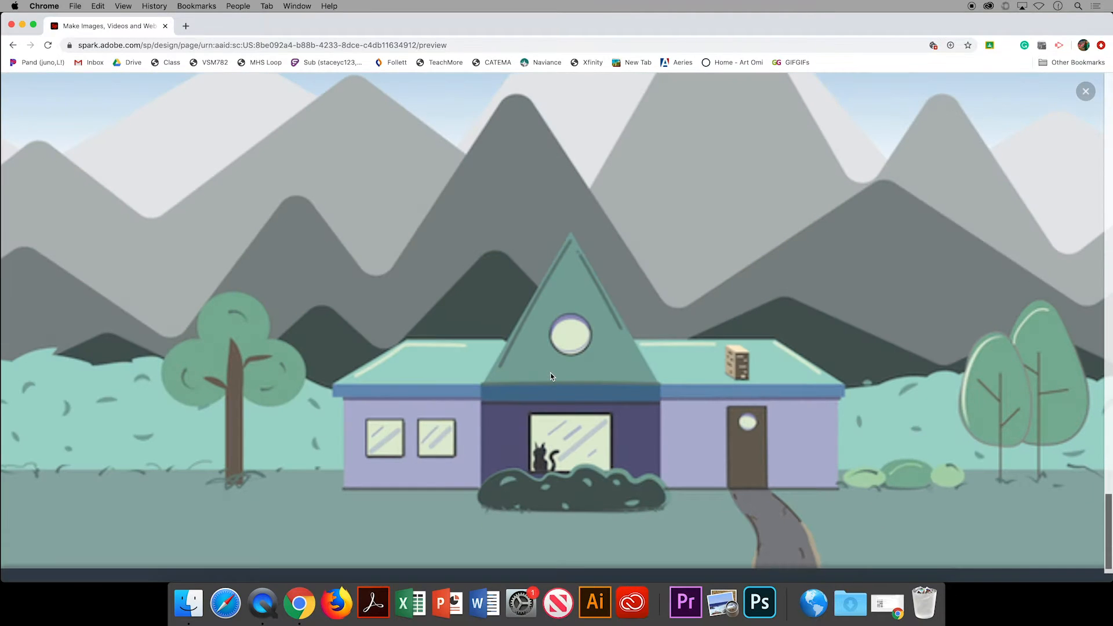
scroll(551, 375, up, 10)
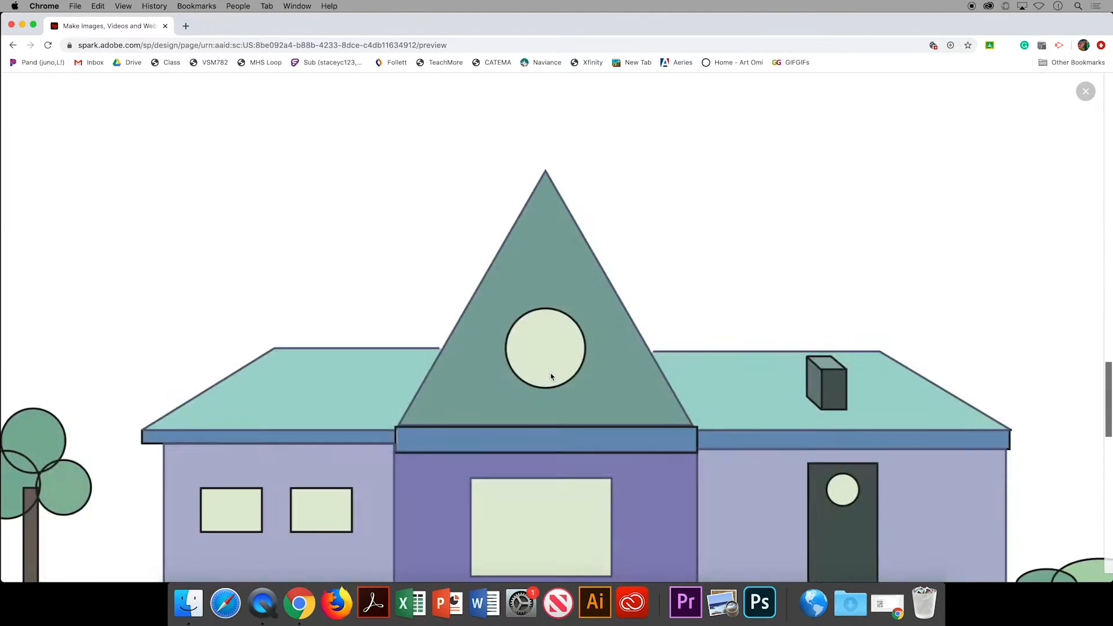
scroll(551, 377, up, 10)
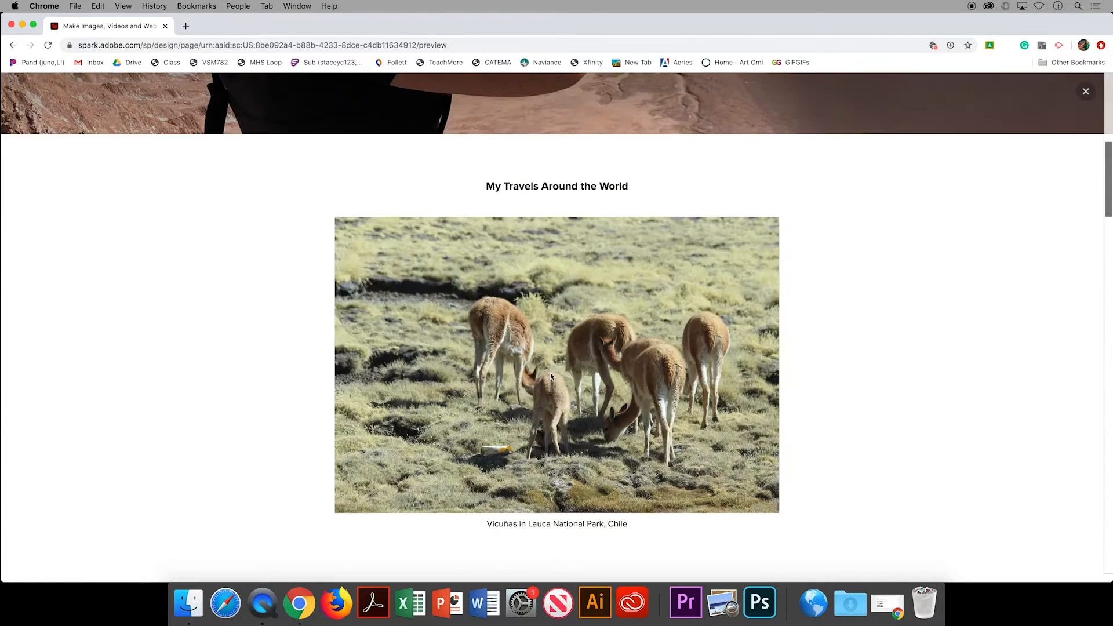
scroll(551, 376, up, 8)
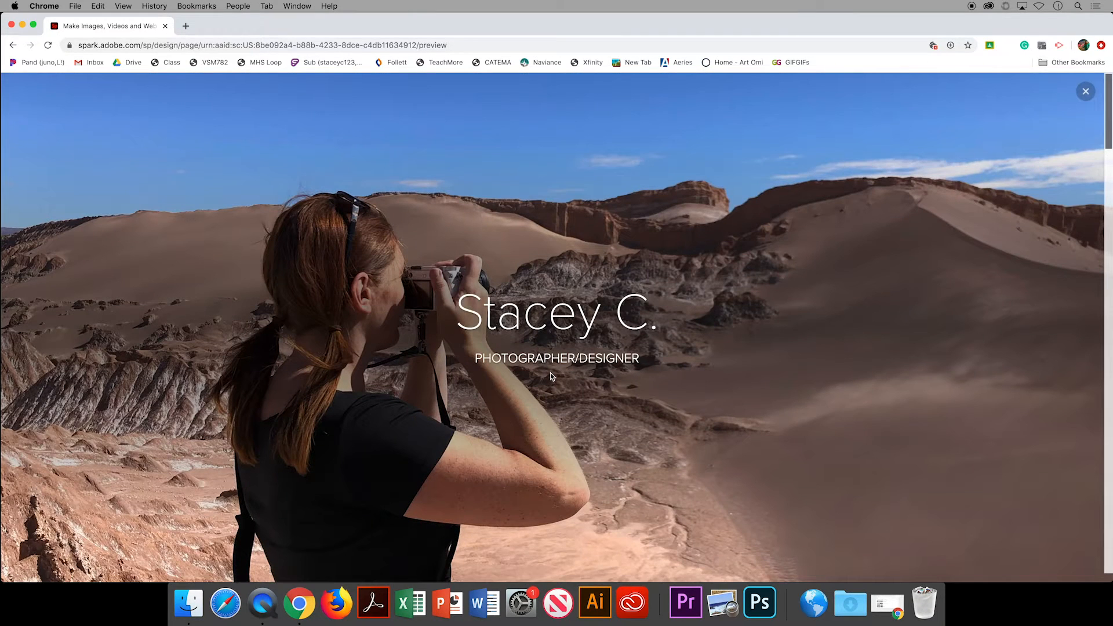
click(1085, 91)
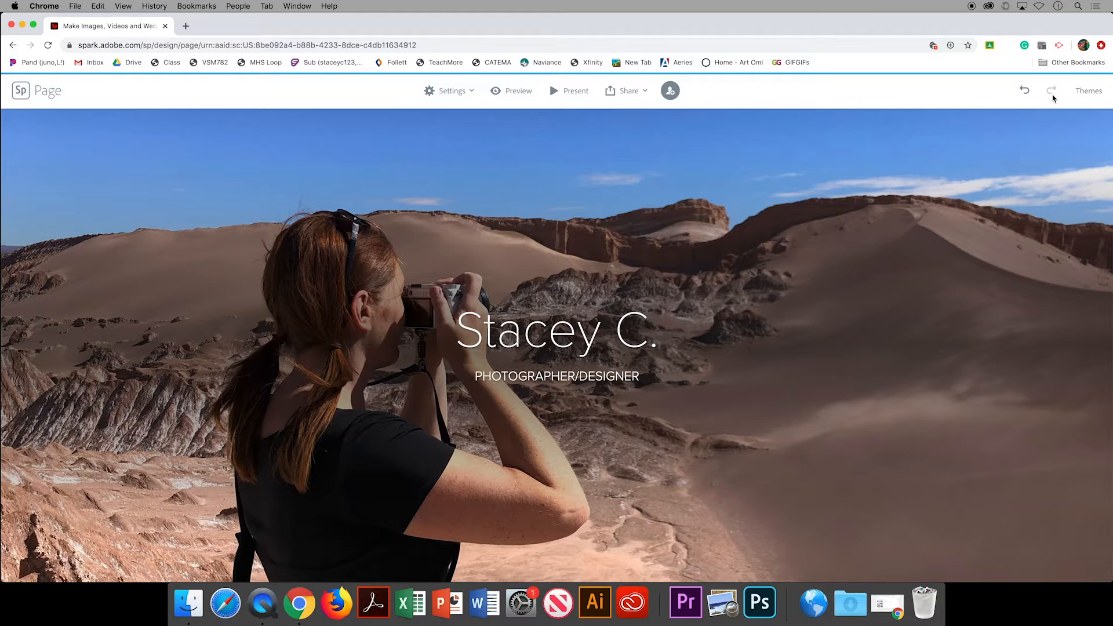
Step: Try the Storybook, Trek and Nightcap themes on the page, and check the content blocks under Nightcap
click(1083, 93)
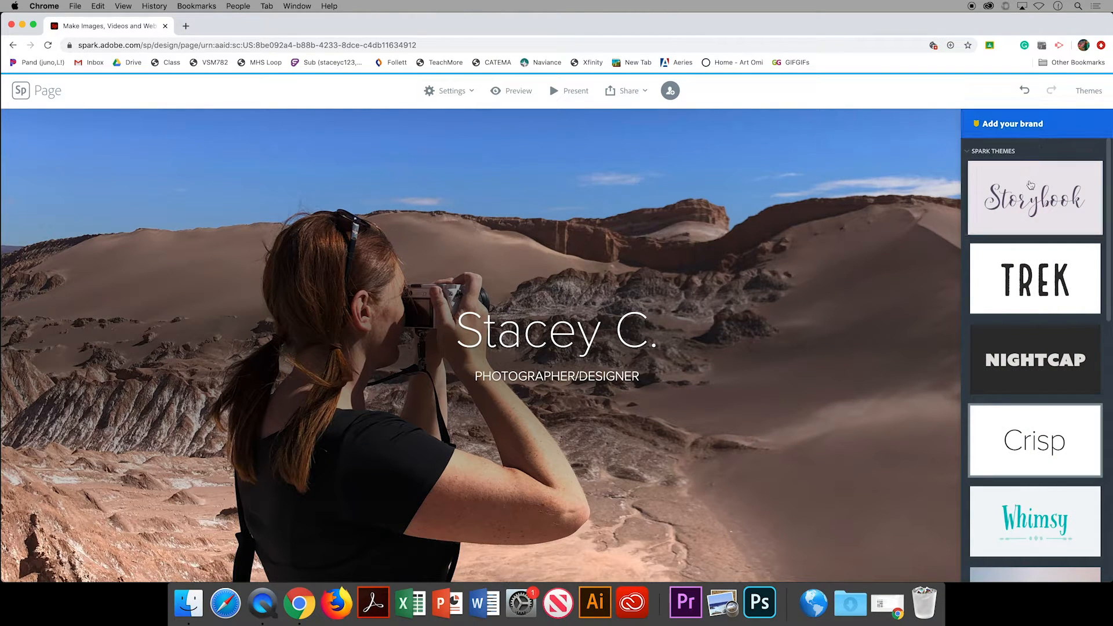
click(1031, 188)
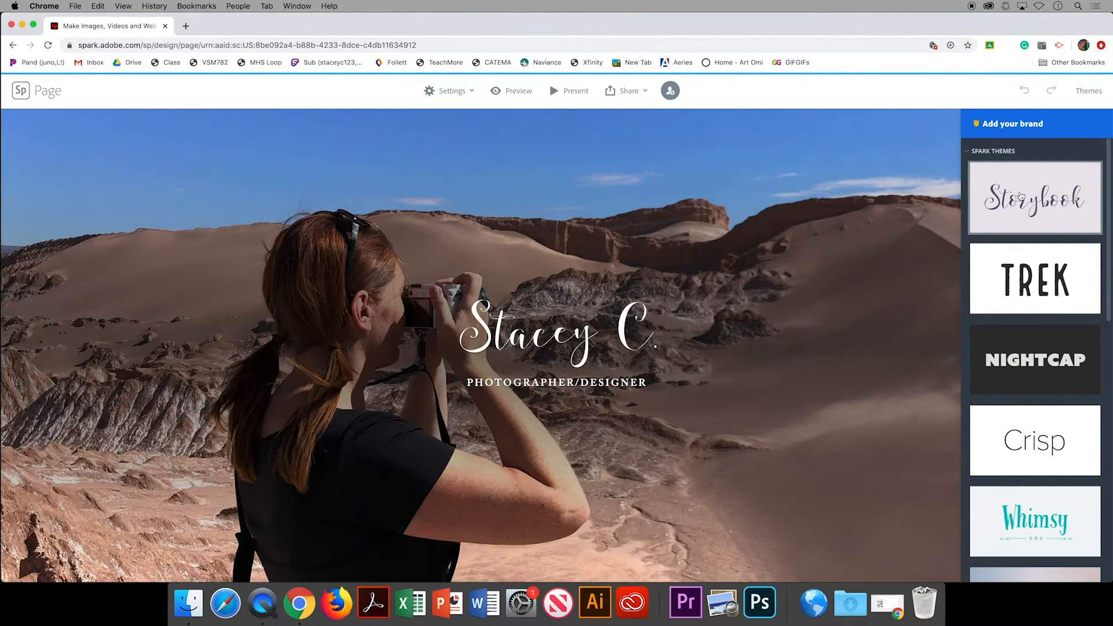
click(1019, 280)
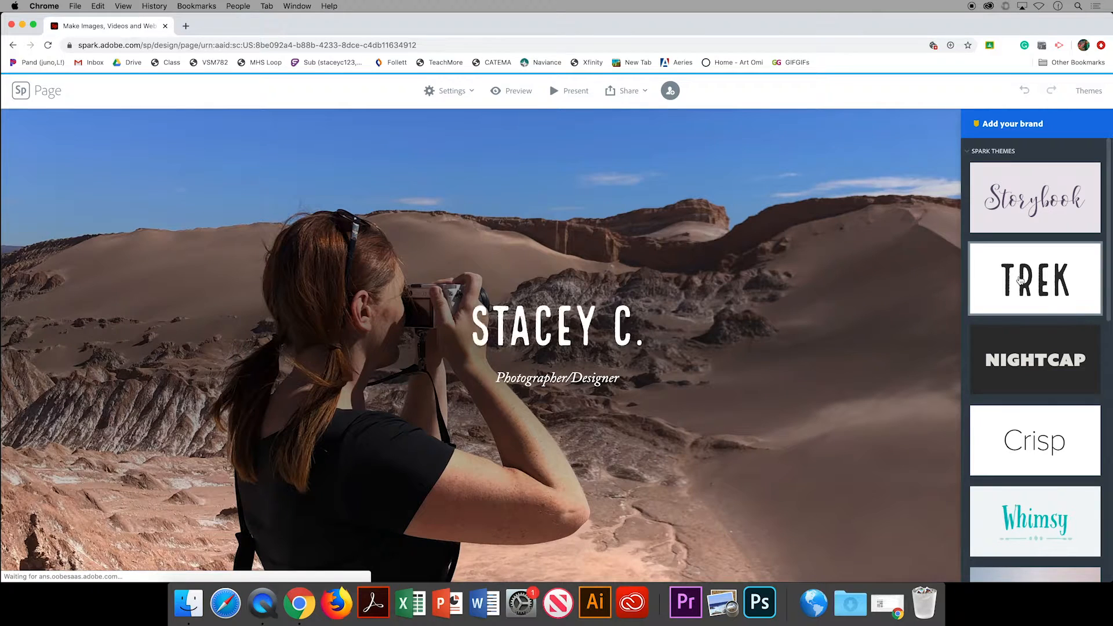
click(1030, 348)
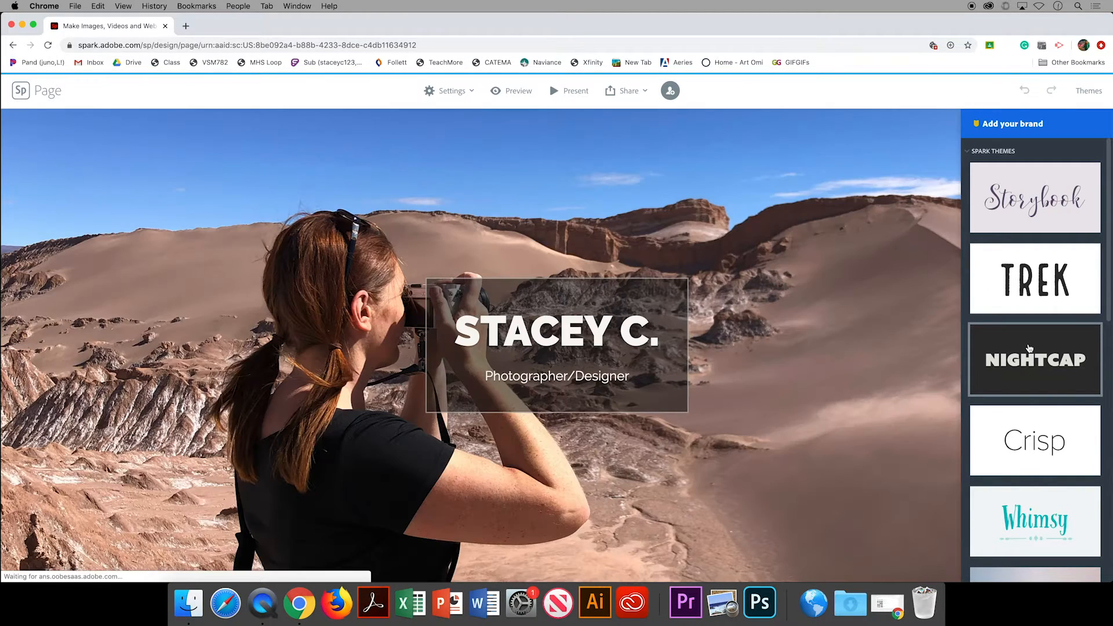
scroll(855, 410, down, 10)
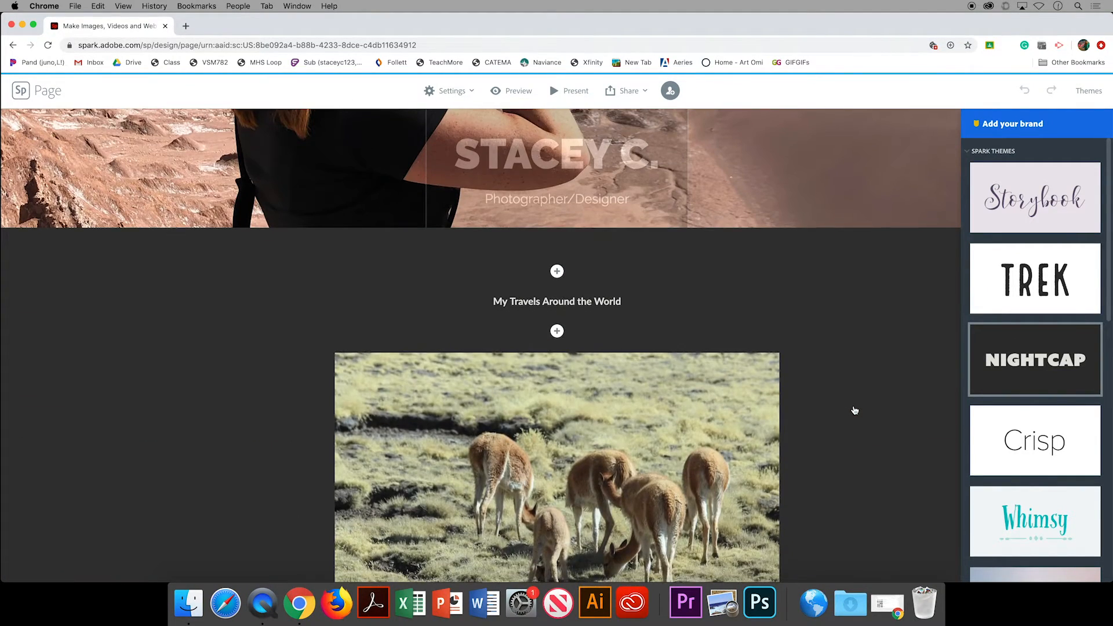
scroll(854, 410, down, 6)
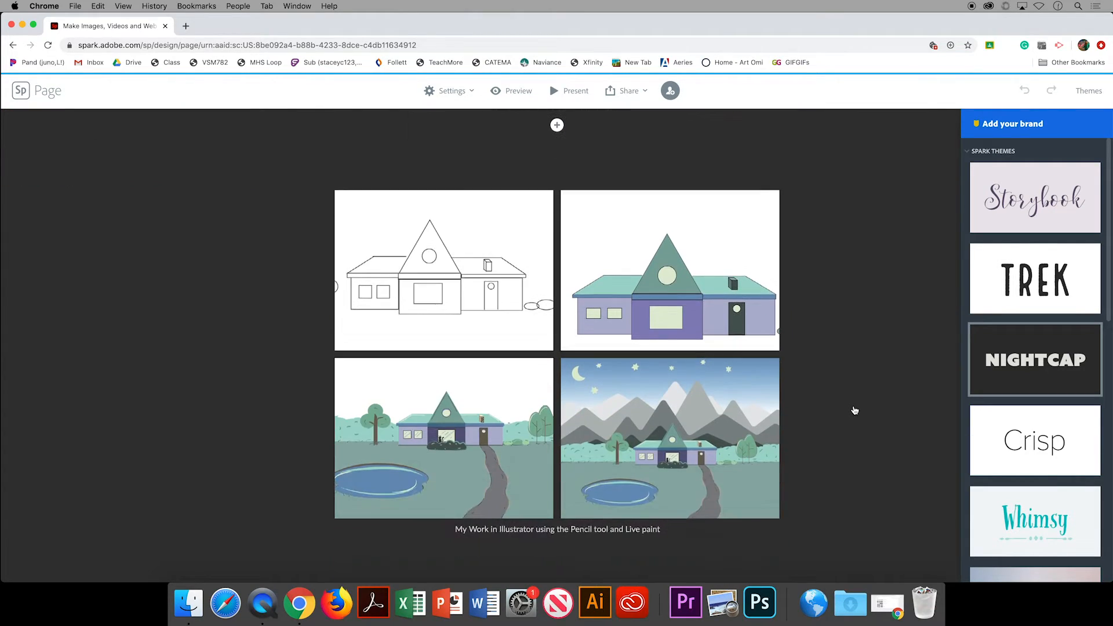
scroll(897, 447, down, 7)
scroll(897, 446, up, 5)
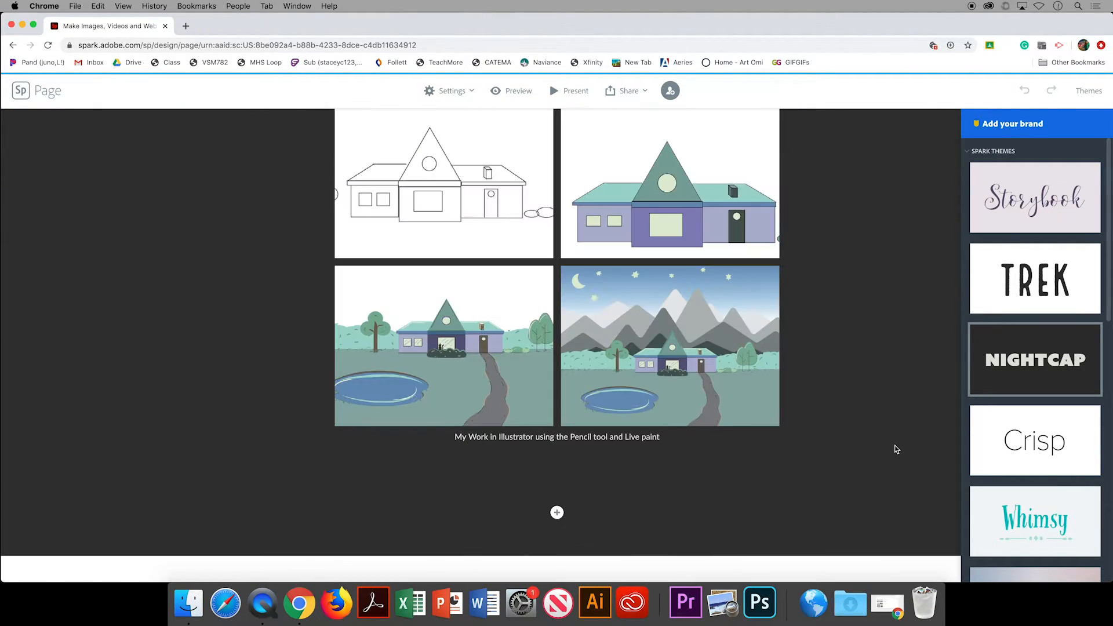
Step: Apply the Whimsy theme to the page and check how the photo grid and captions look
click(1029, 499)
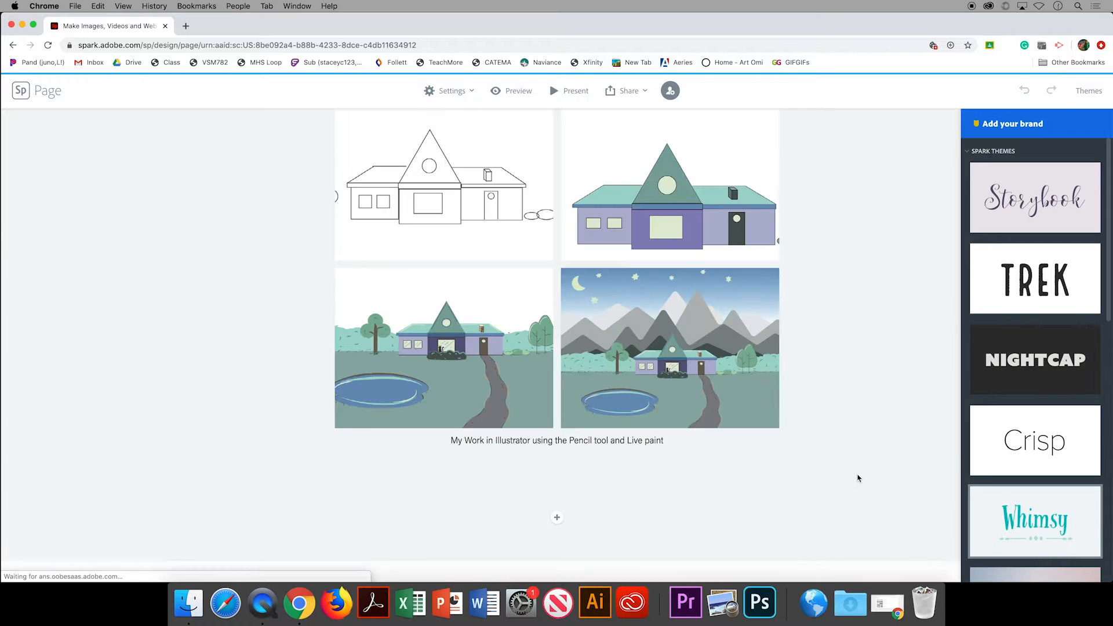
scroll(858, 477, down, 4)
scroll(858, 478, up, 9)
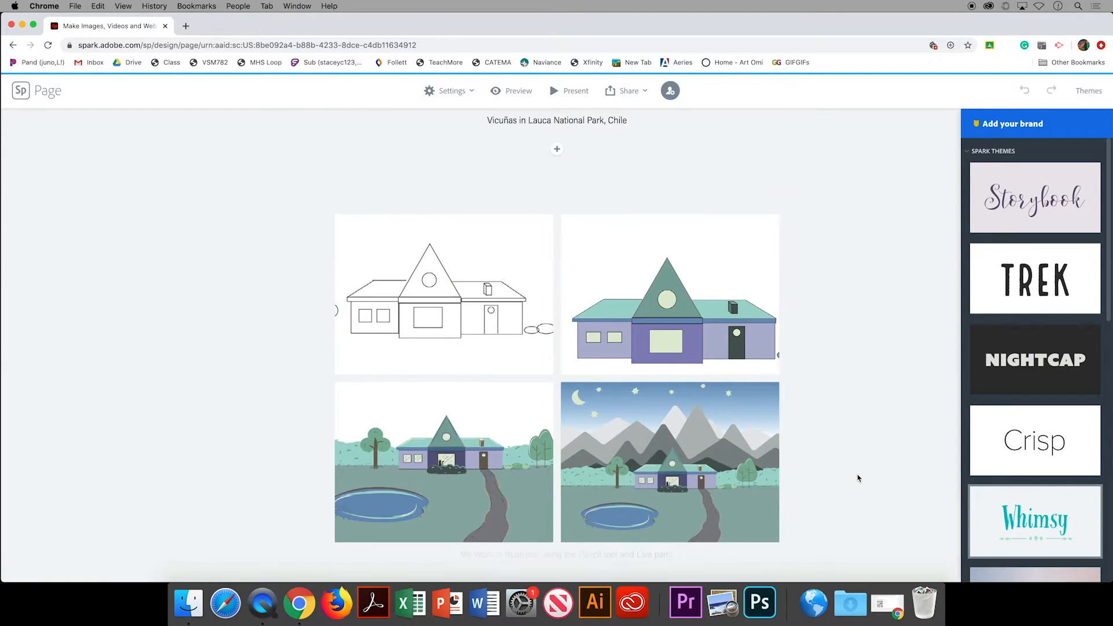
Step: Return to the page title and replace the Whimsy theme with the Luca theme
scroll(857, 478, up, 6)
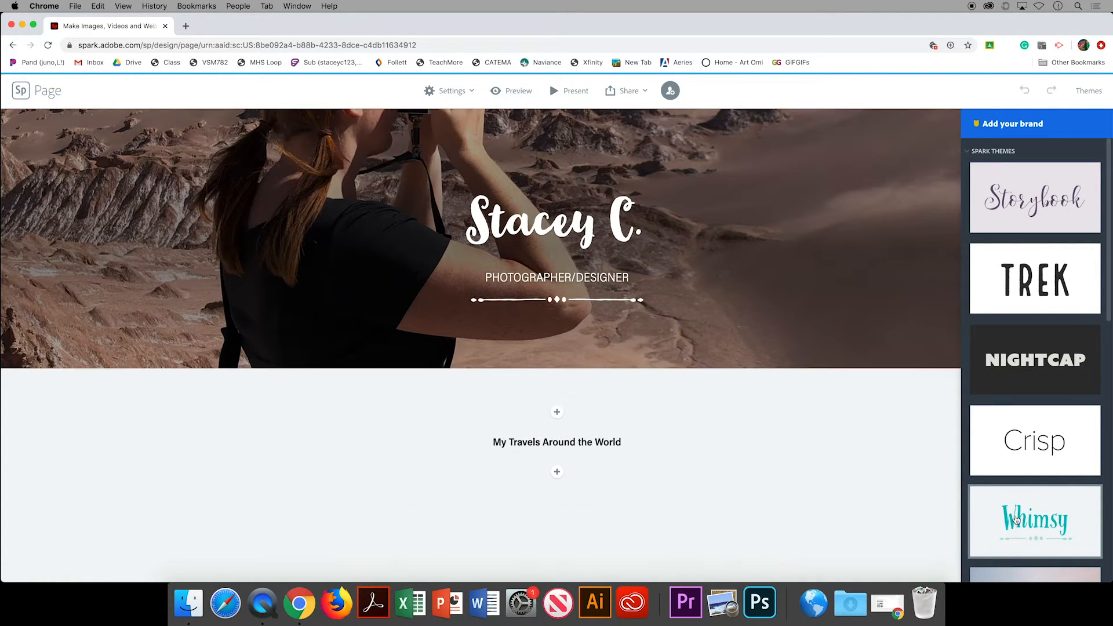
scroll(1016, 520, down, 2)
scroll(1016, 520, down, 6)
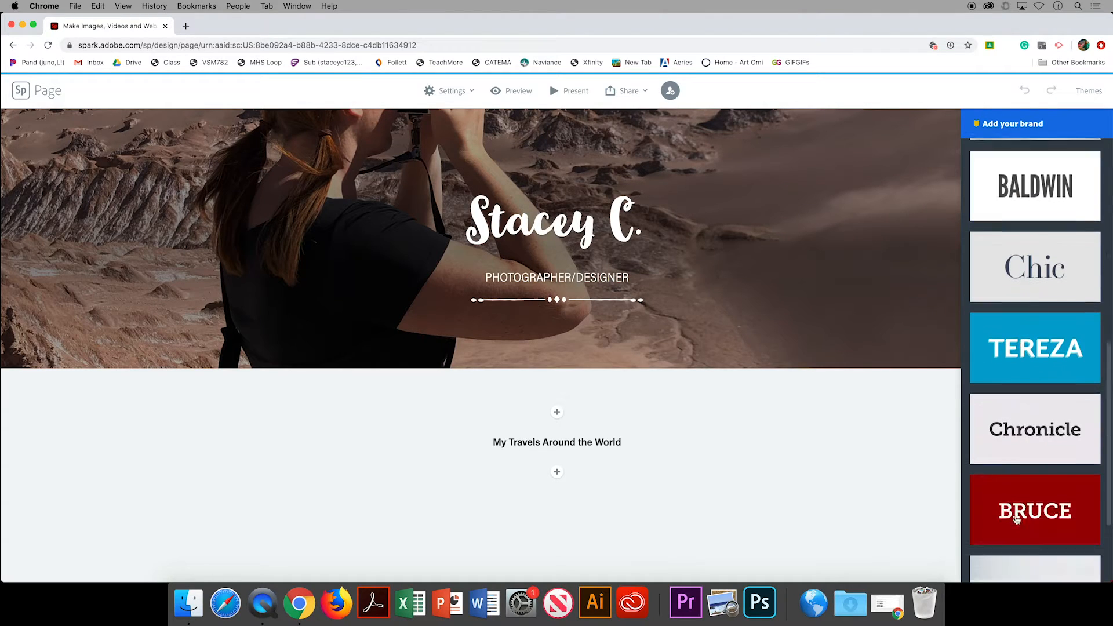
click(1016, 519)
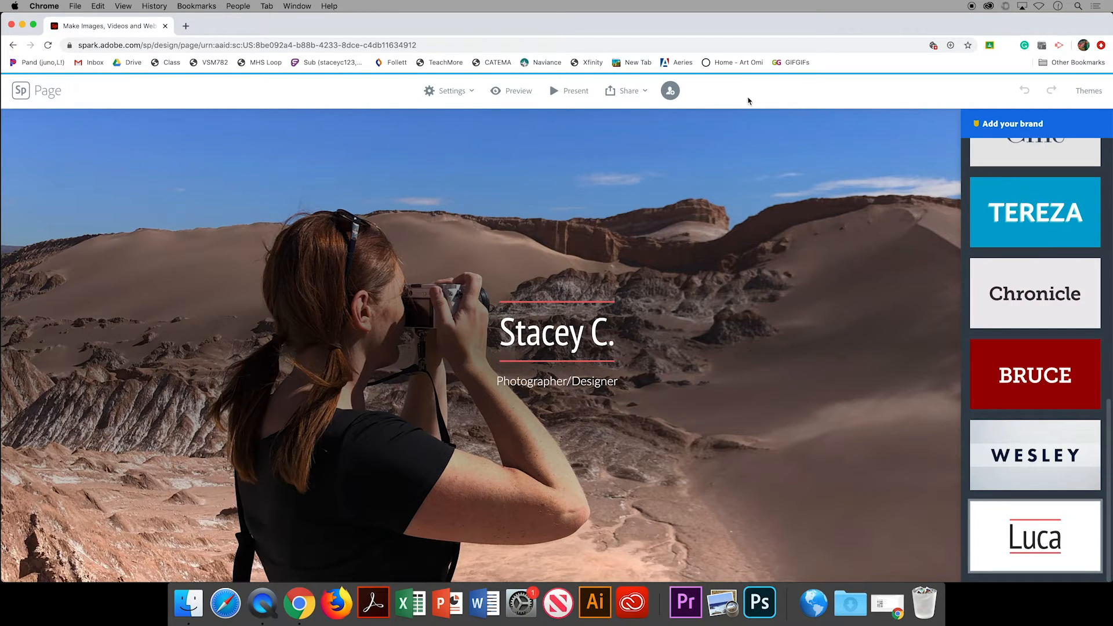
Step: Start publishing the page as a shareable link and set its category to Education
click(633, 97)
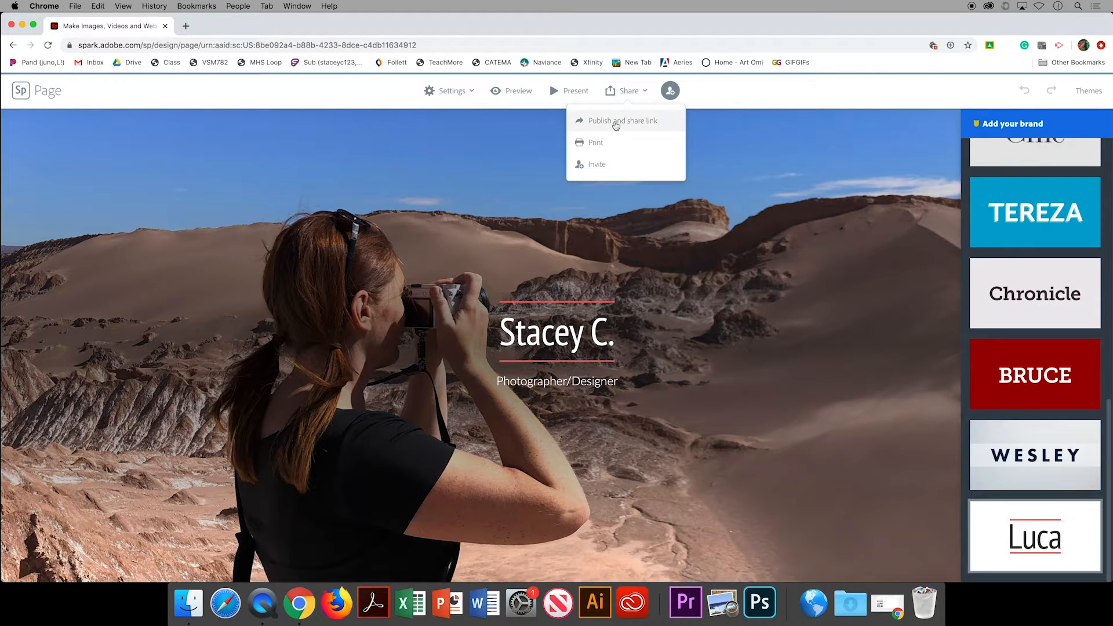
click(616, 121)
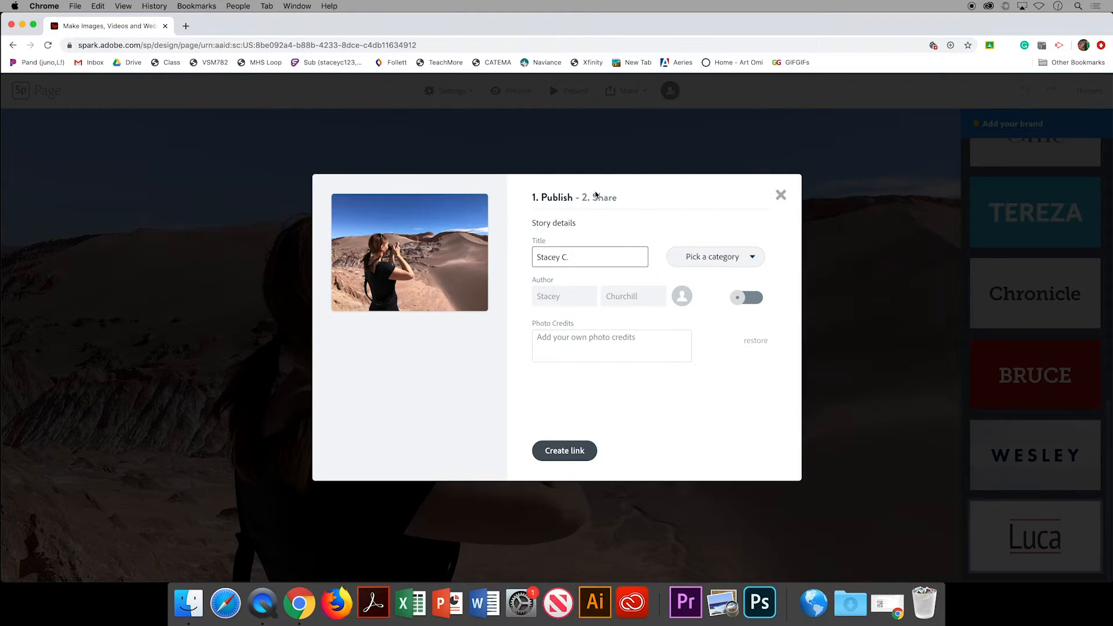
click(752, 262)
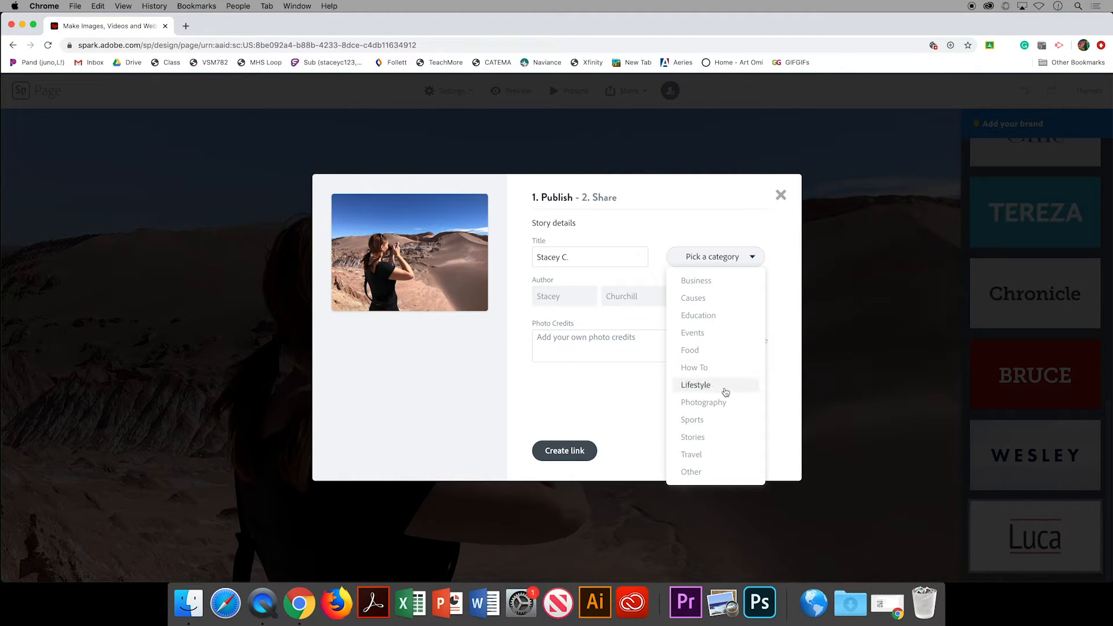
click(704, 315)
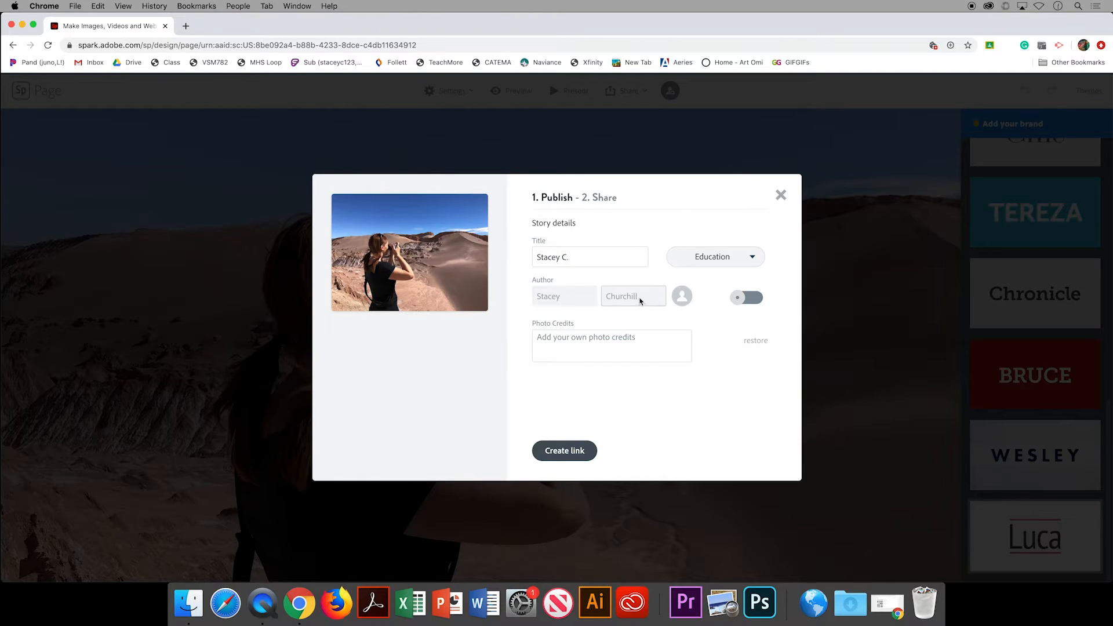
Step: Try showing the author credit but leave it off, and create and copy the page's shareable link
click(754, 299)
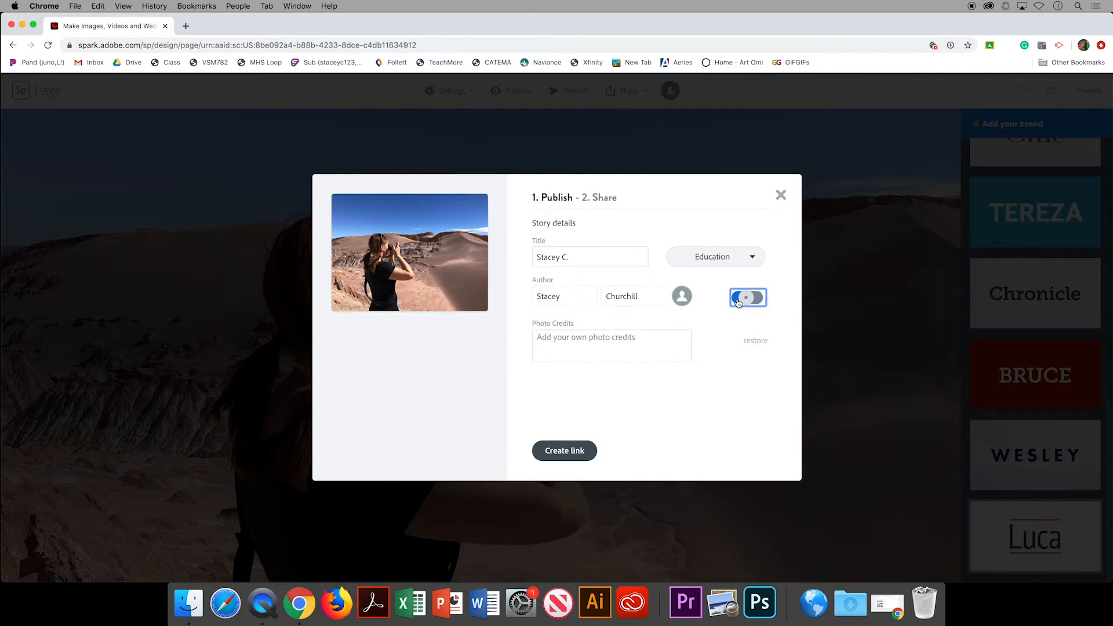
click(759, 301)
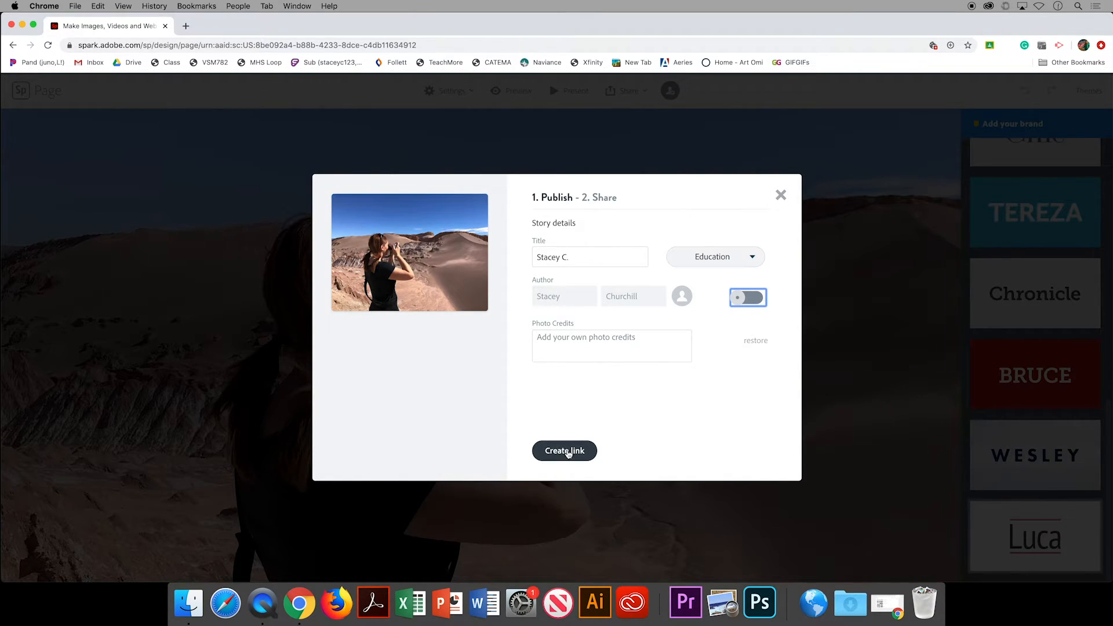
click(568, 450)
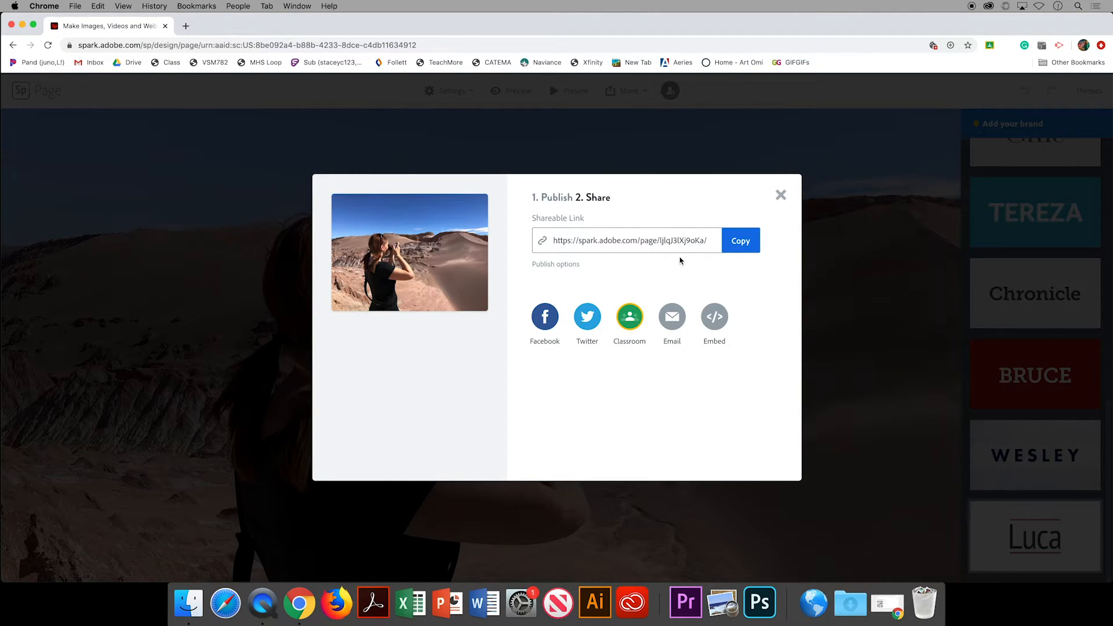
click(739, 244)
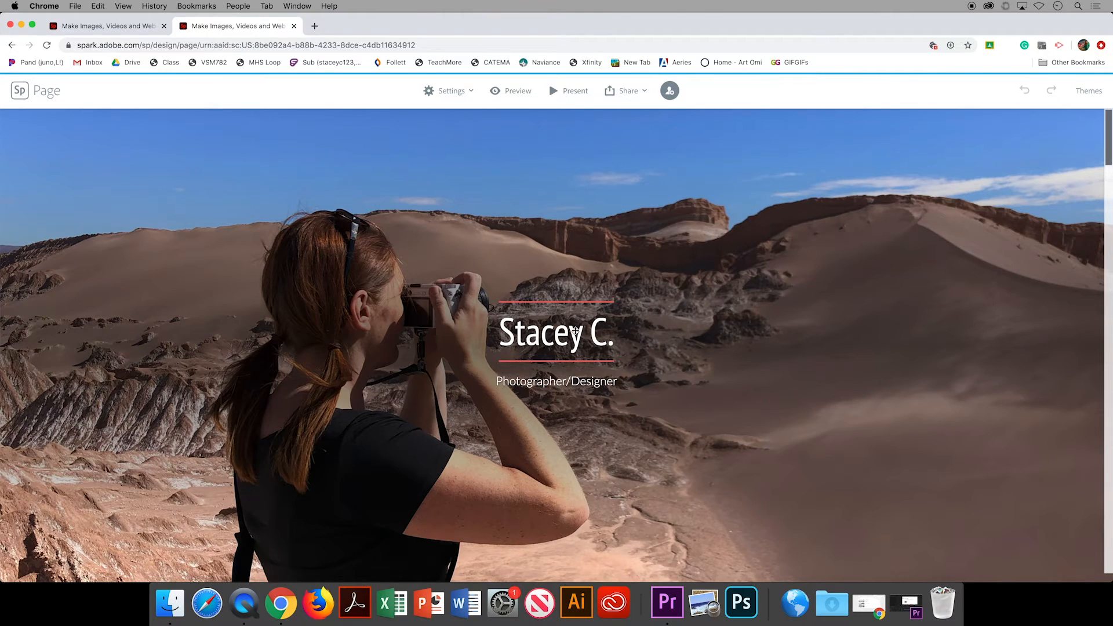
Step: Review the page down to the glideshow, check its four photos in the glideshow editor, and save to return to the page
scroll(575, 330, down, 20)
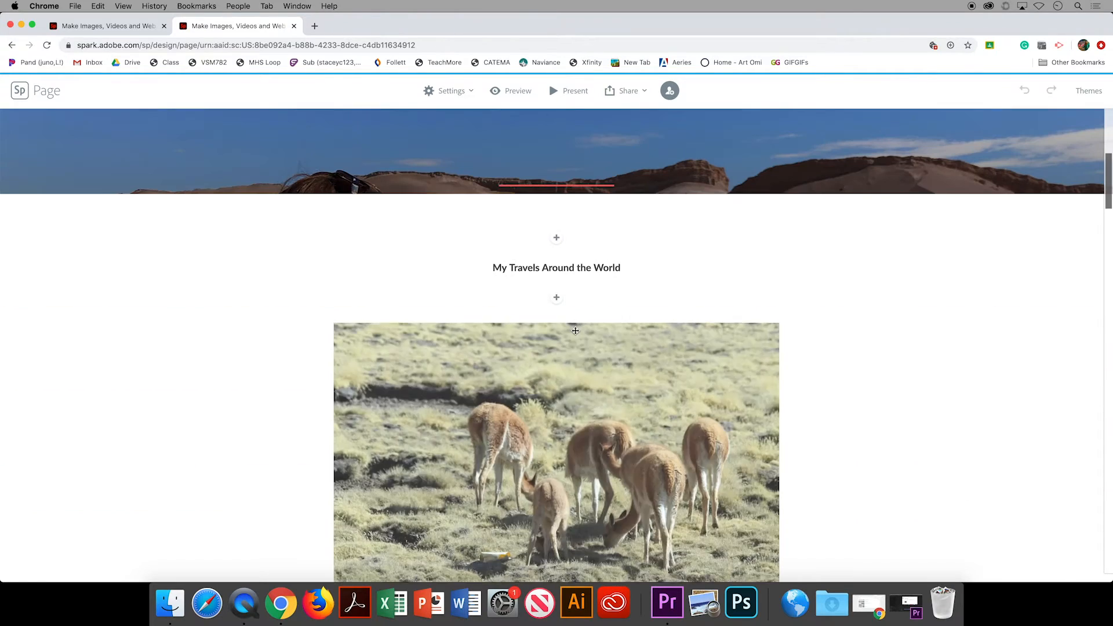
scroll(575, 330, down, 6)
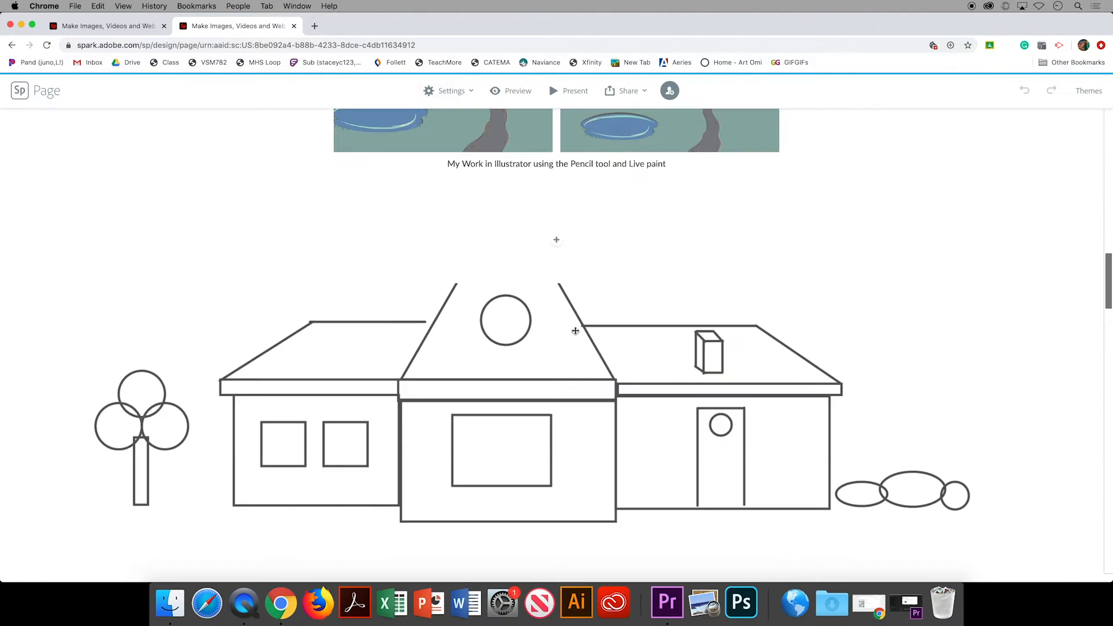
scroll(575, 331, down, 3)
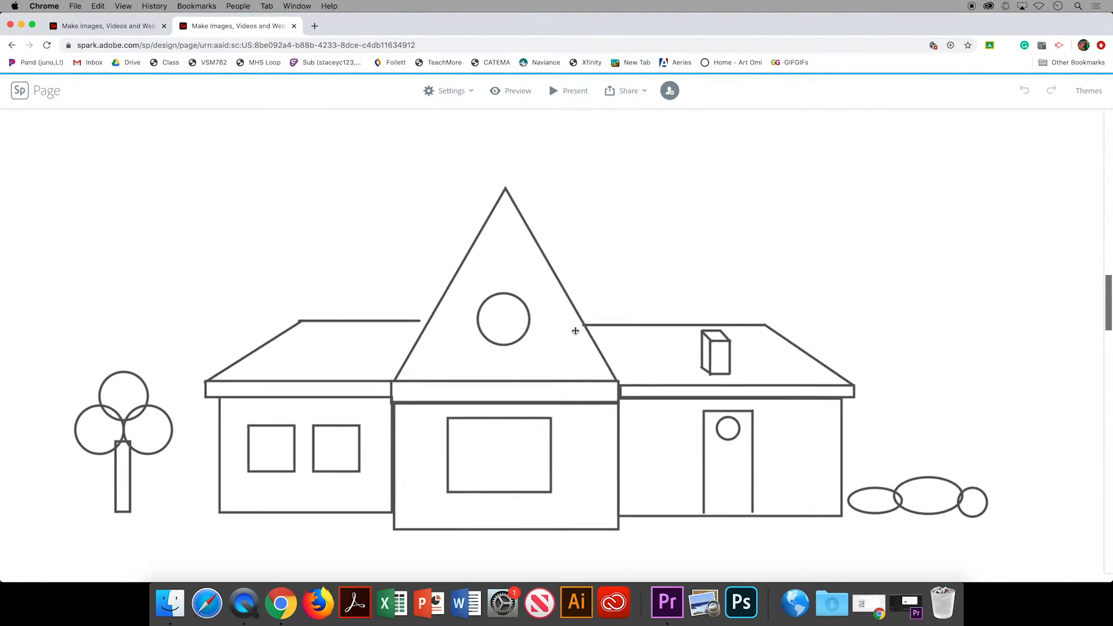
mouse_move(539, 355)
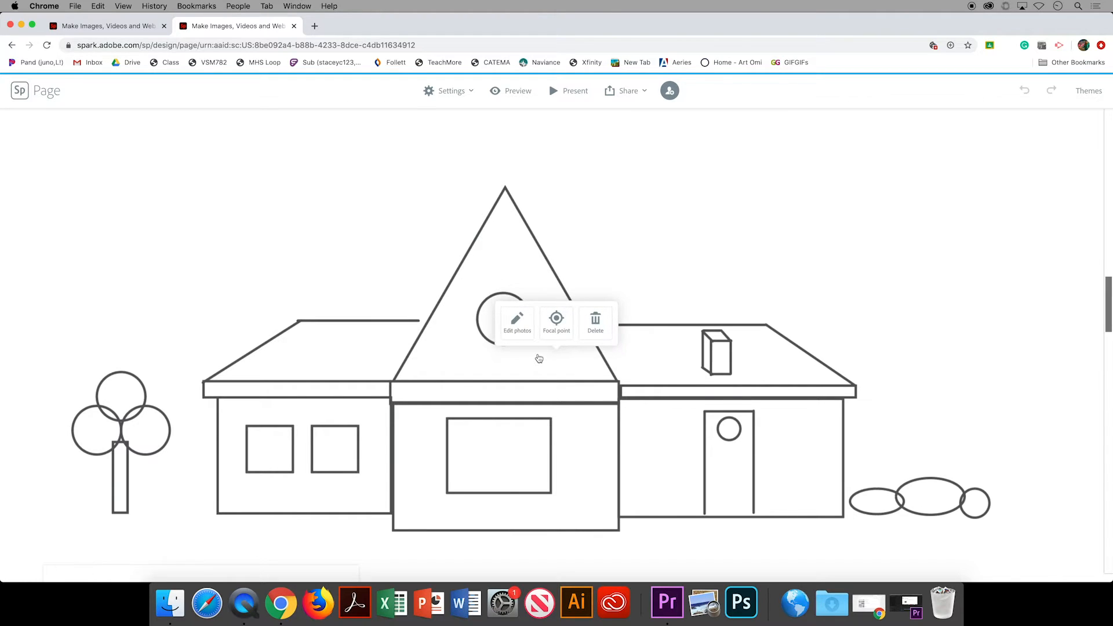
click(519, 328)
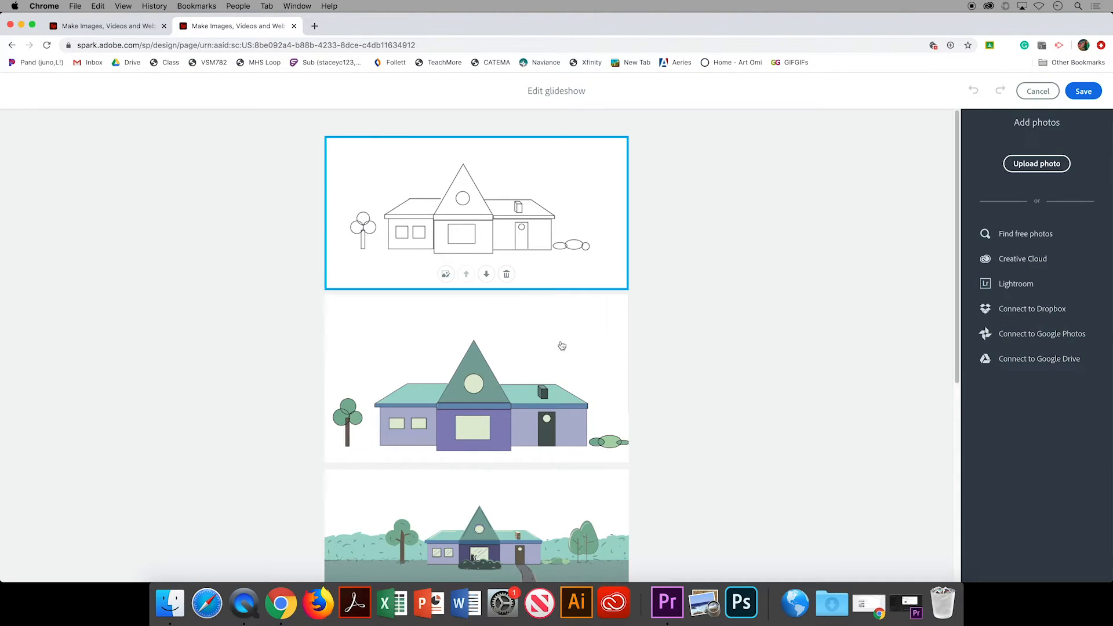
scroll(566, 351, down, 5)
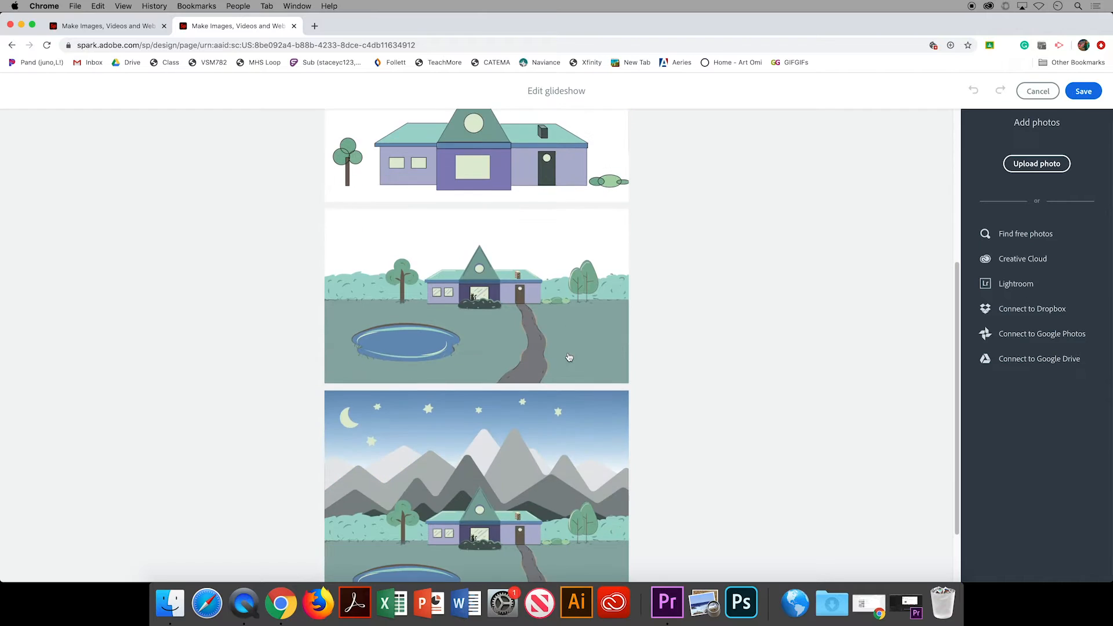
scroll(568, 357, down, 2)
mouse_move(483, 462)
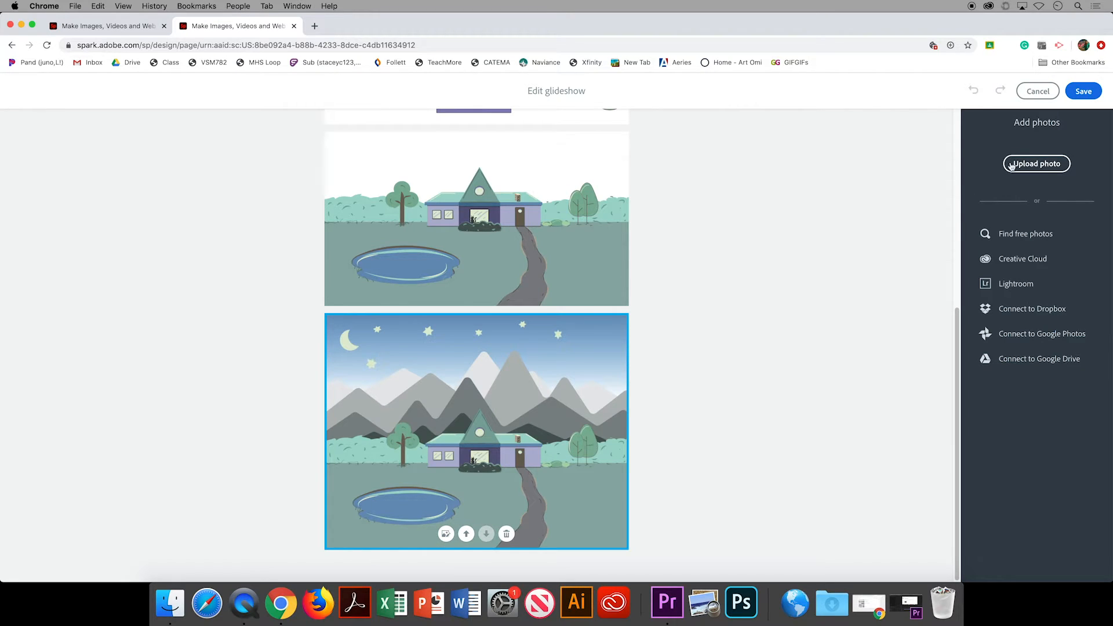
click(1082, 91)
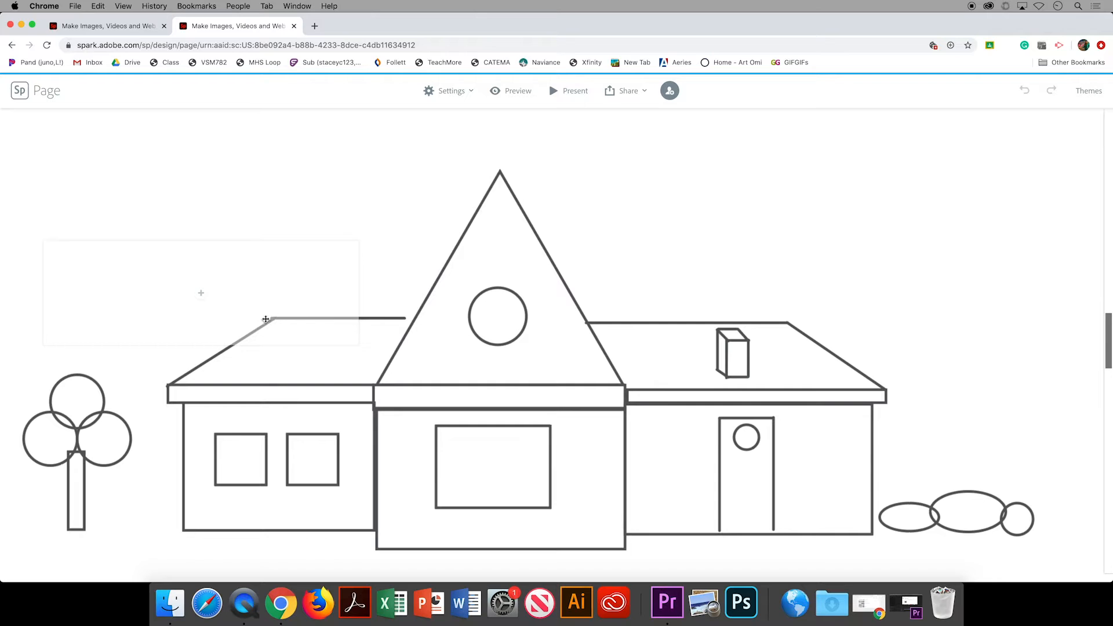
Step: Add the text "Step One: Outline with Shaper Tool" over the first glideshow photo and move its box to the photo's right side
click(201, 293)
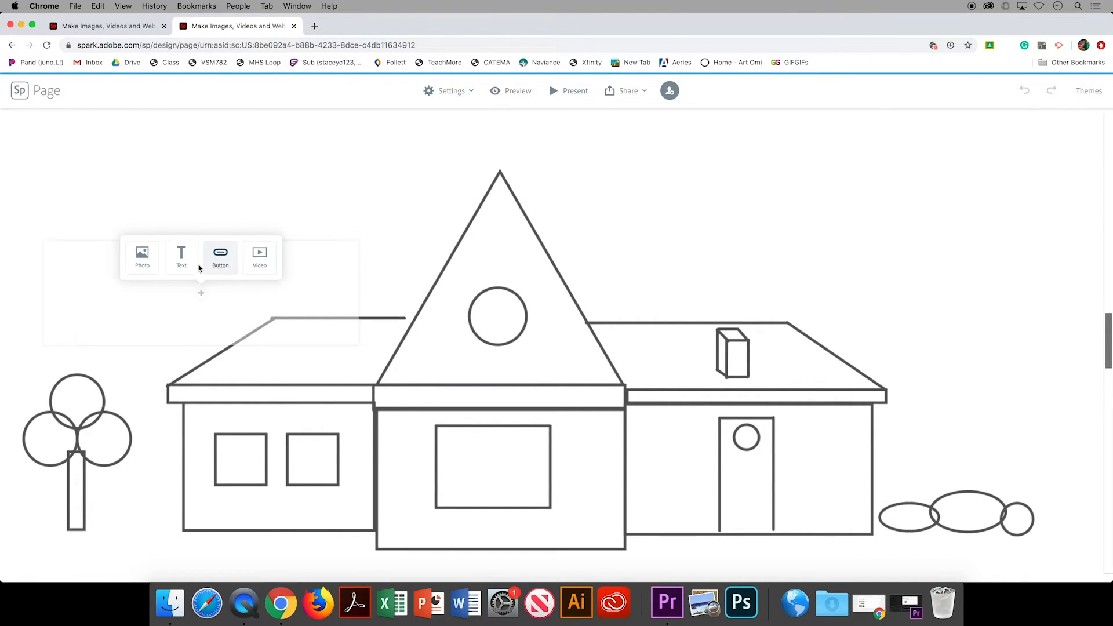
click(181, 258)
text(S)
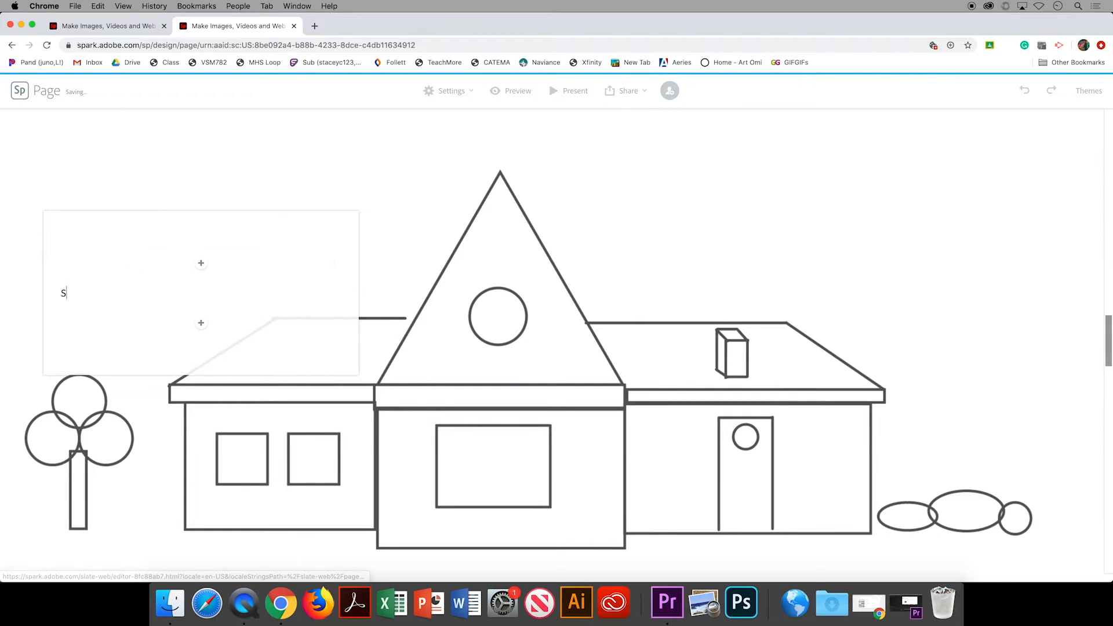
text(tep One: Outline with Shaper Tool)
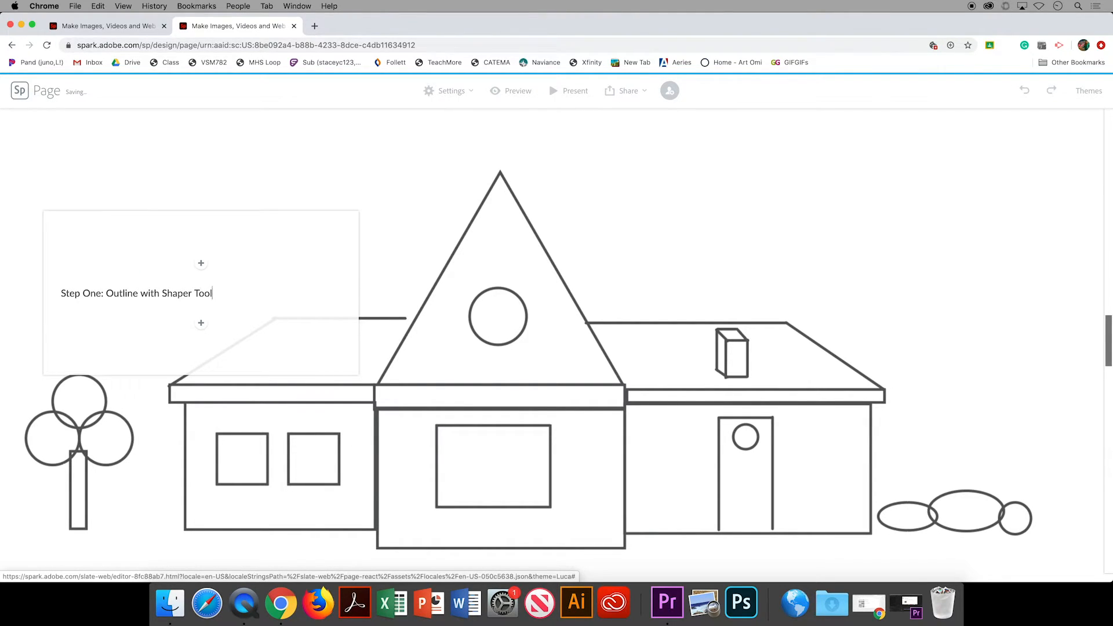
click(202, 323)
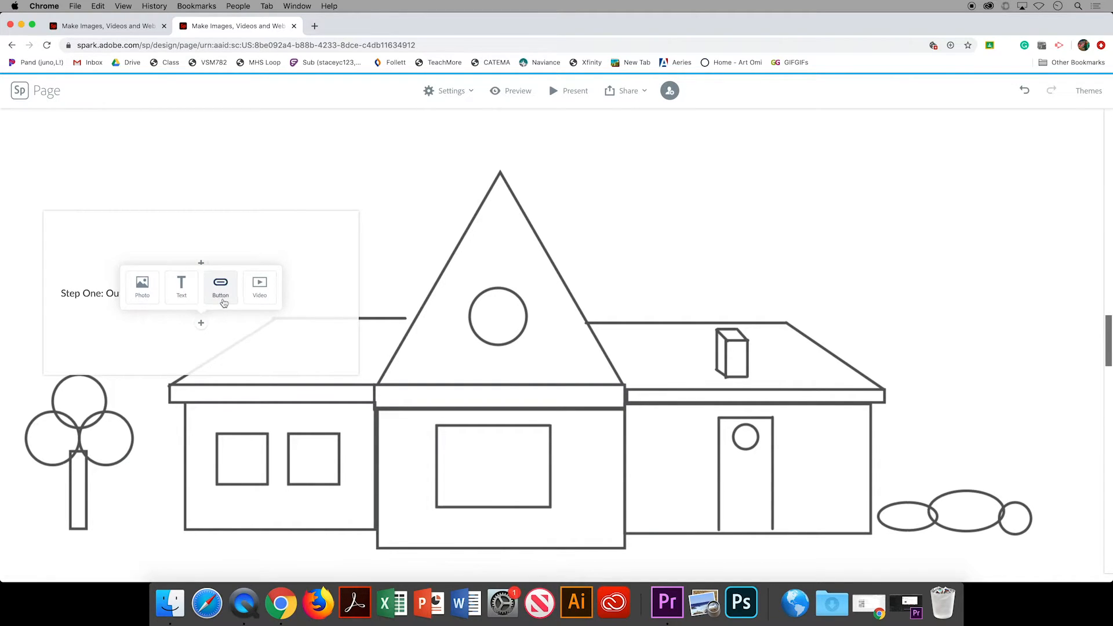
click(397, 288)
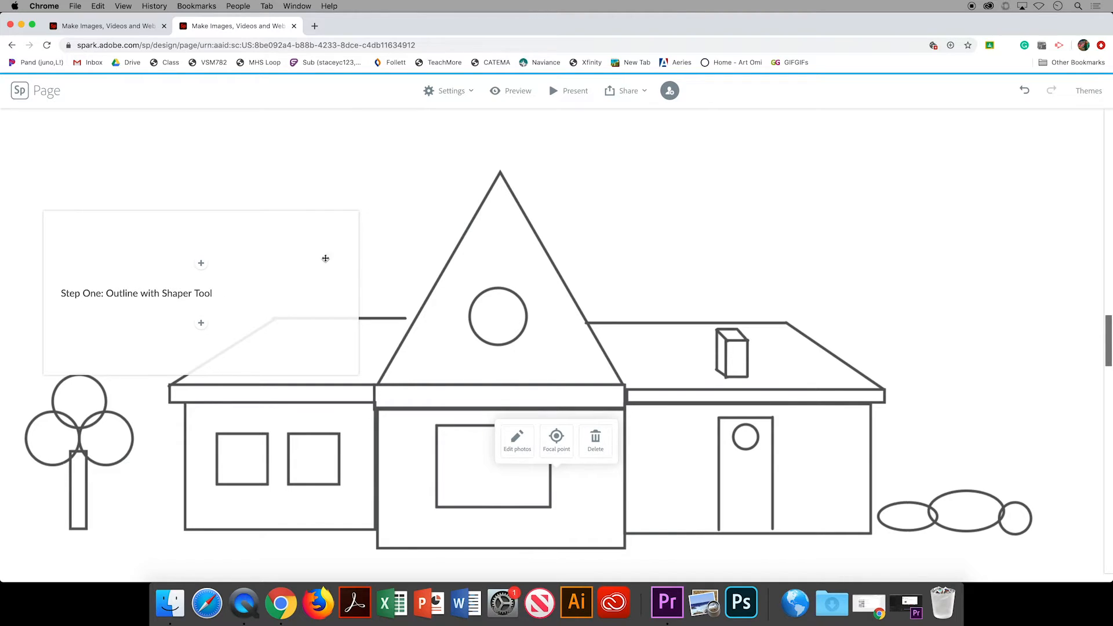
drag(179, 226, 941, 208)
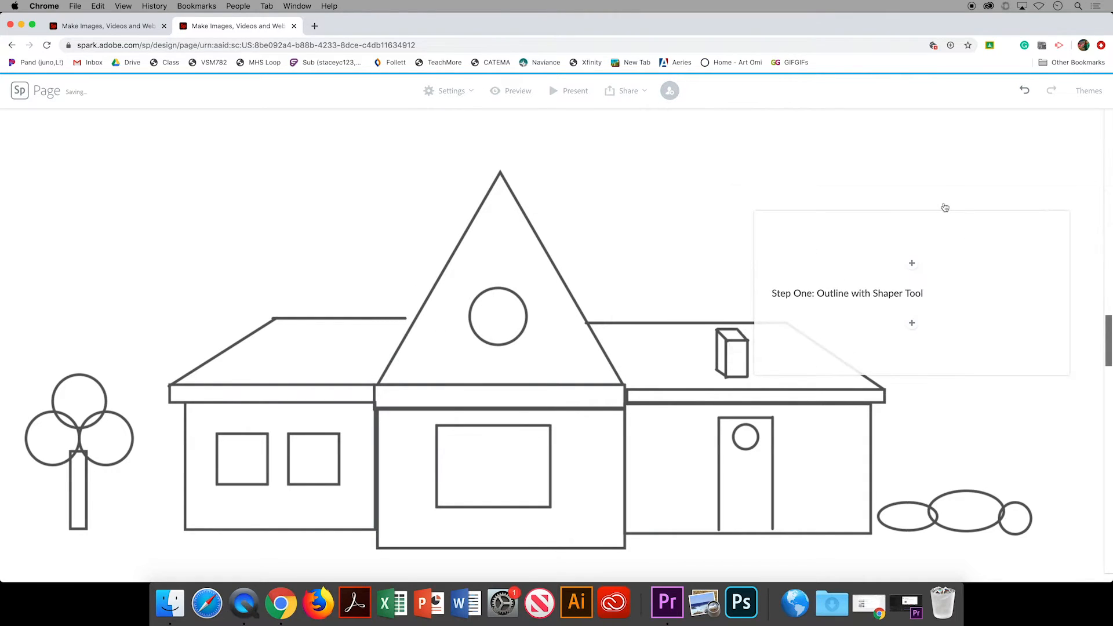
Step: Set the focal point of the outline house photo on the round window in the gable, and save it
click(964, 421)
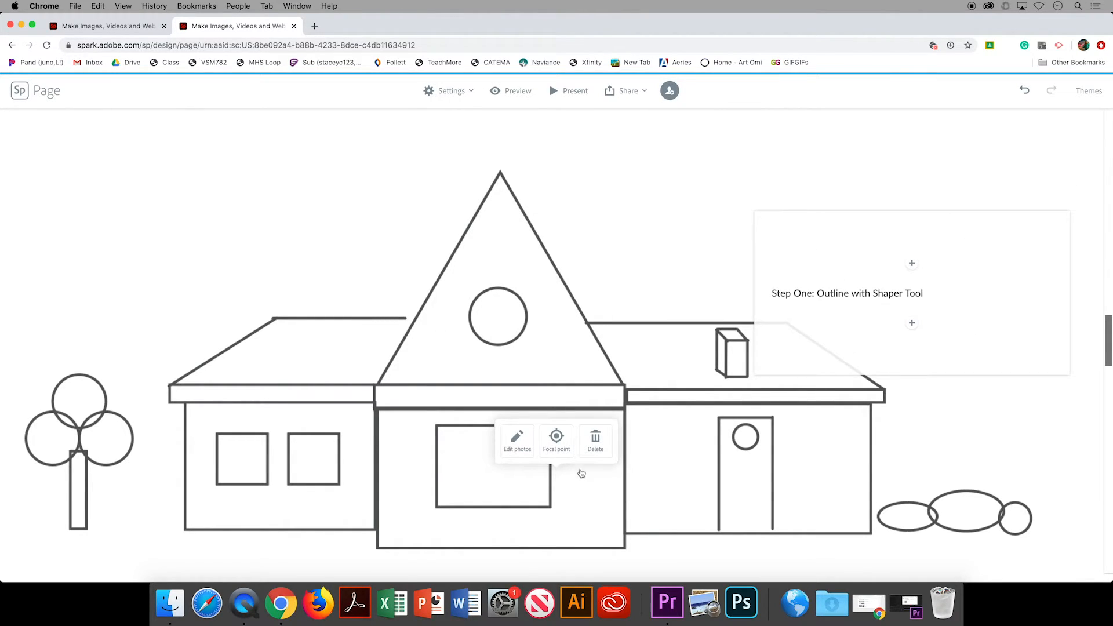
click(557, 444)
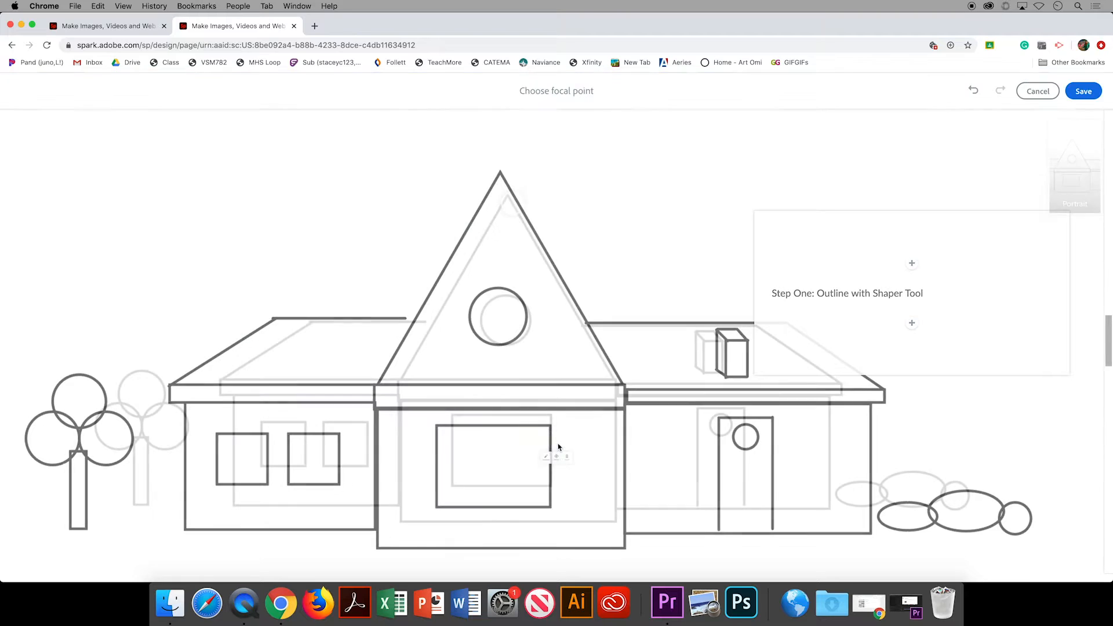
drag(511, 208, 511, 307)
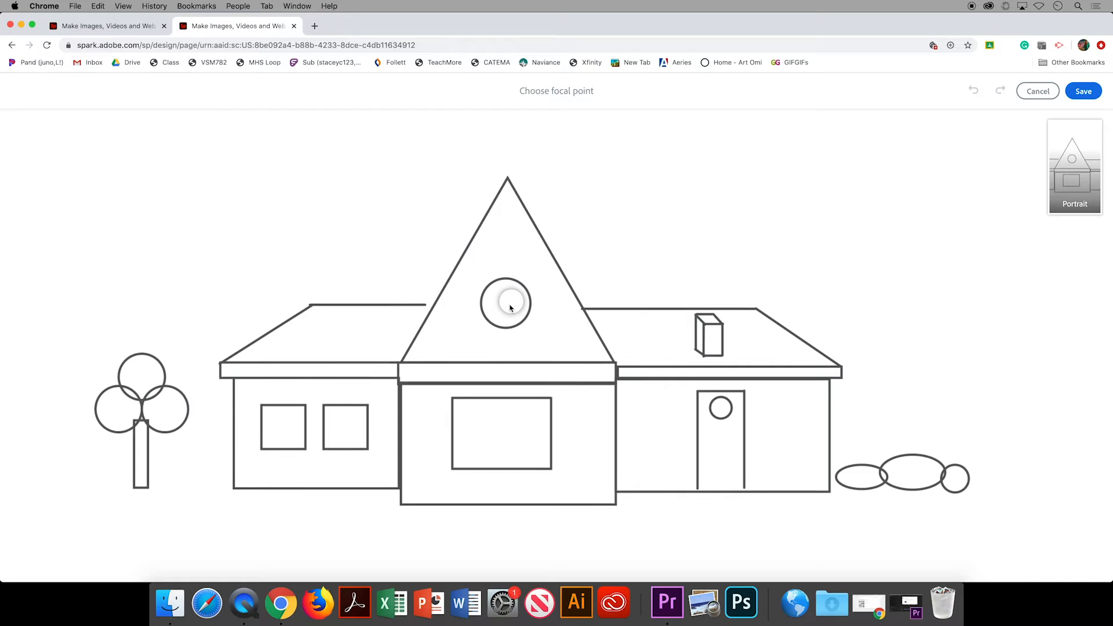
click(1083, 93)
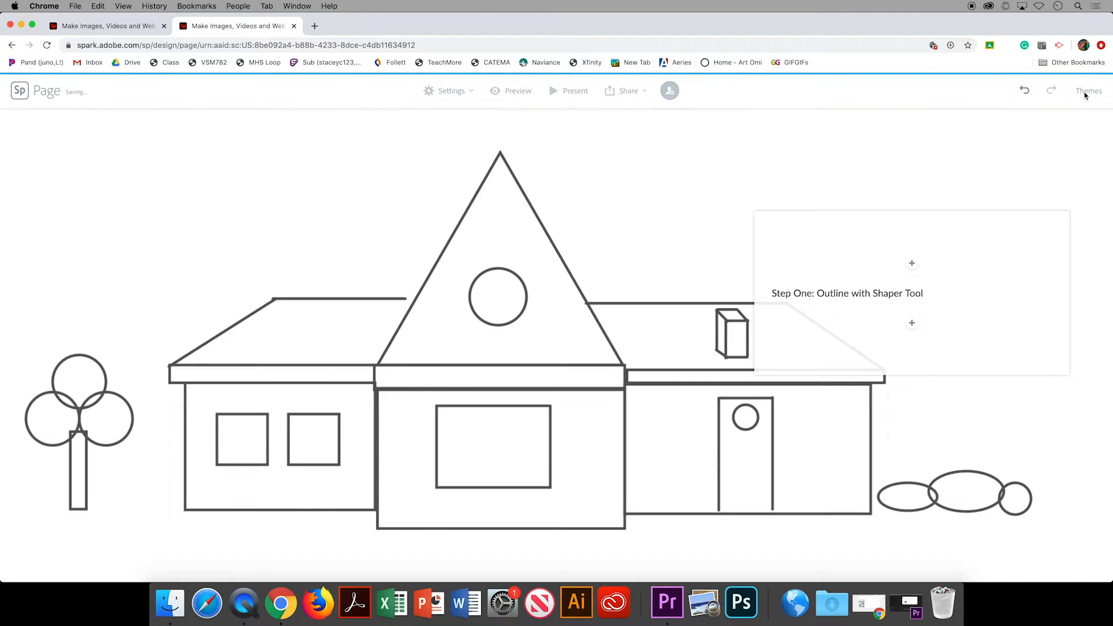
Step: Add a split layout below the glideshow at the end of the page
scroll(679, 444, down, 5)
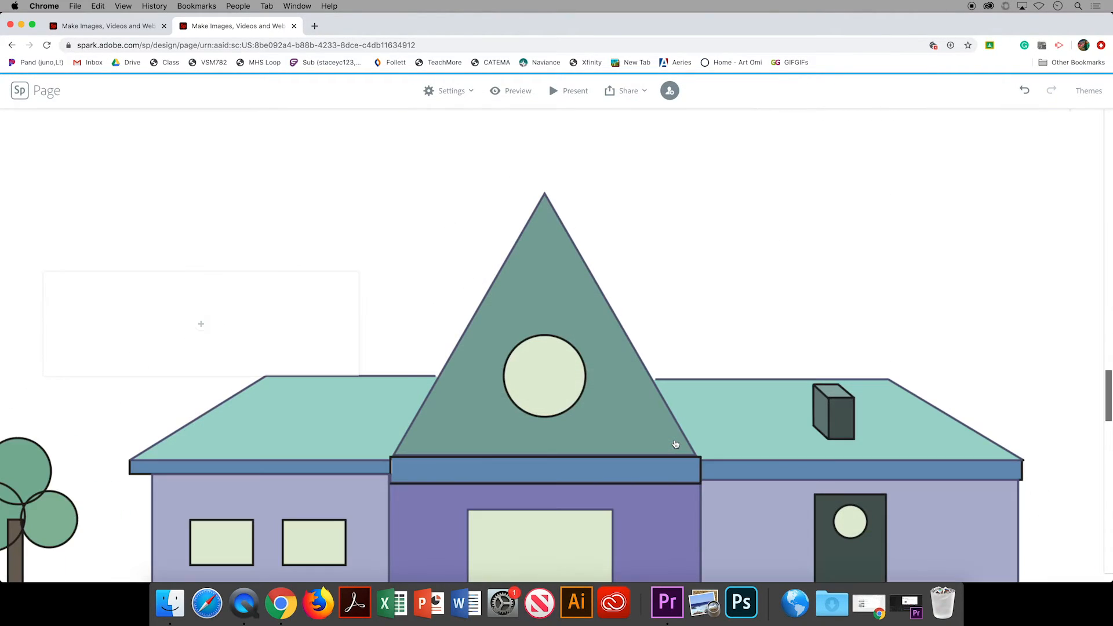
scroll(643, 452, down, 3)
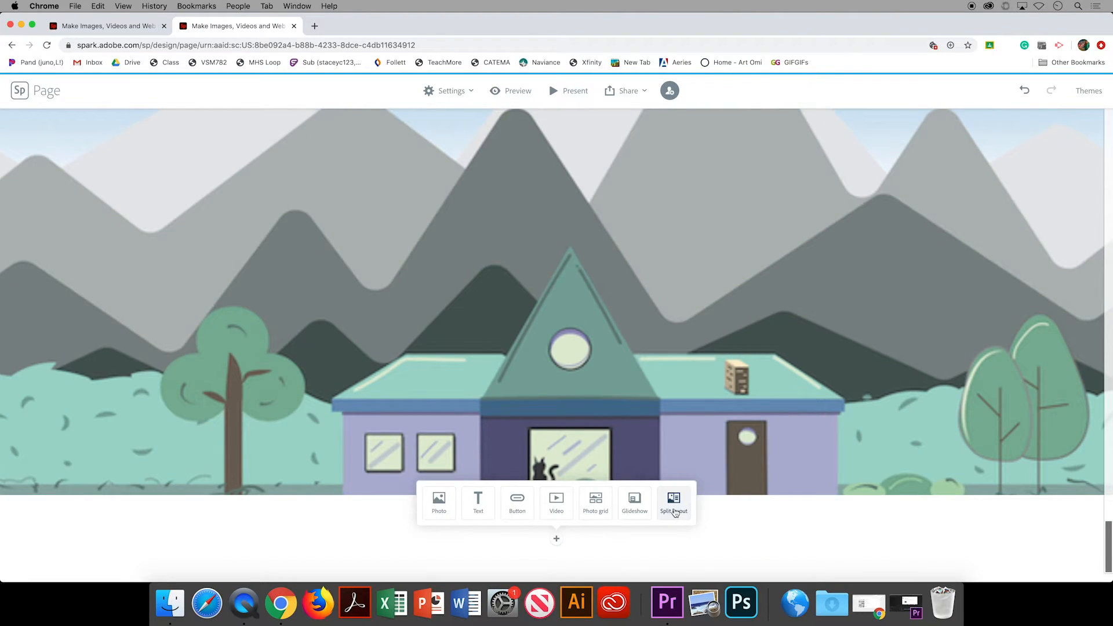
click(674, 504)
Step: Fill the split layout's image side with the Creative Cloud photo of two dogs seen from behind, and select the placed photo
click(277, 342)
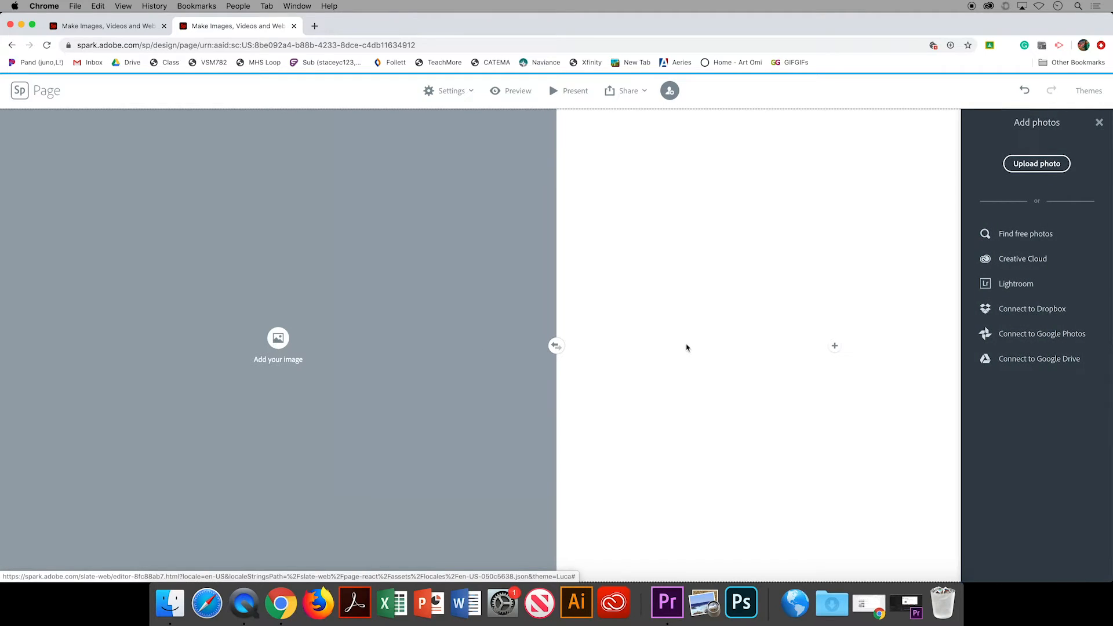
click(1020, 260)
click(1018, 294)
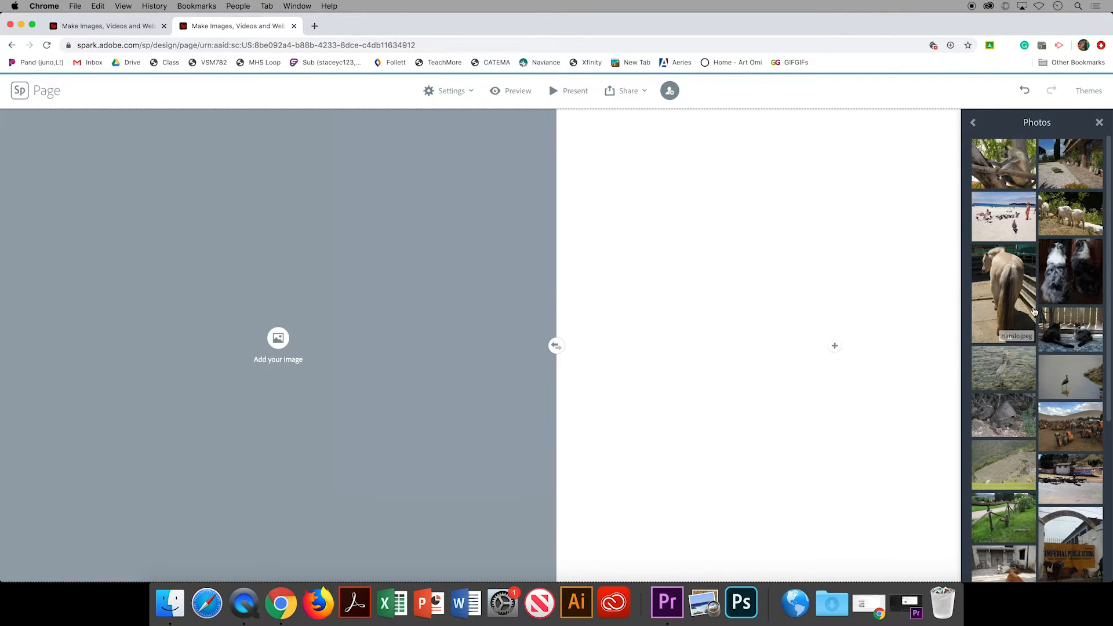
click(1077, 273)
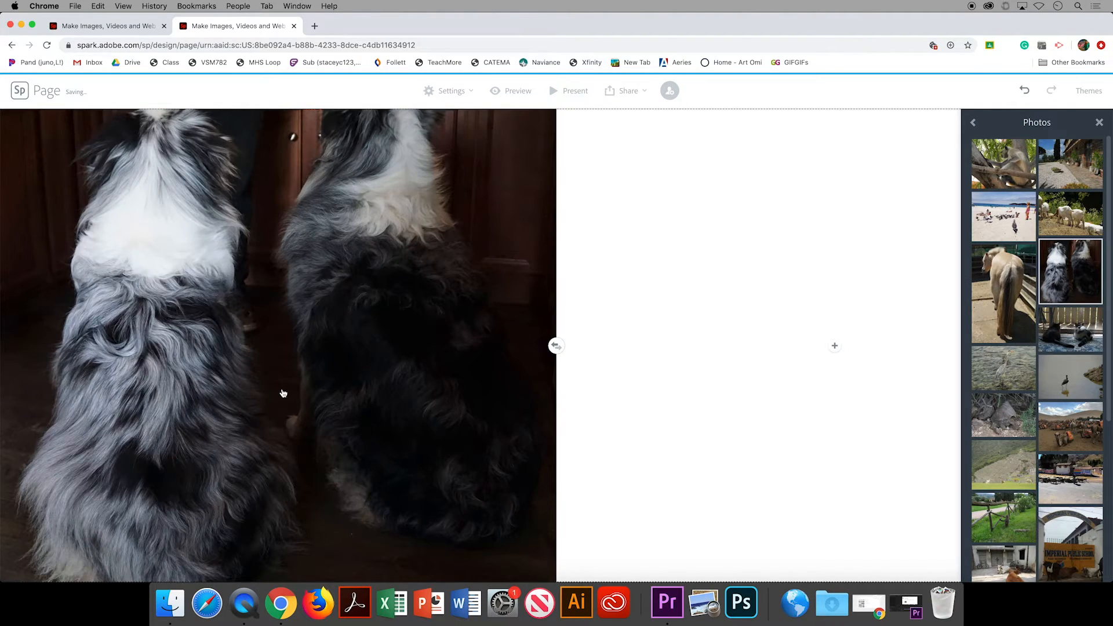
click(285, 383)
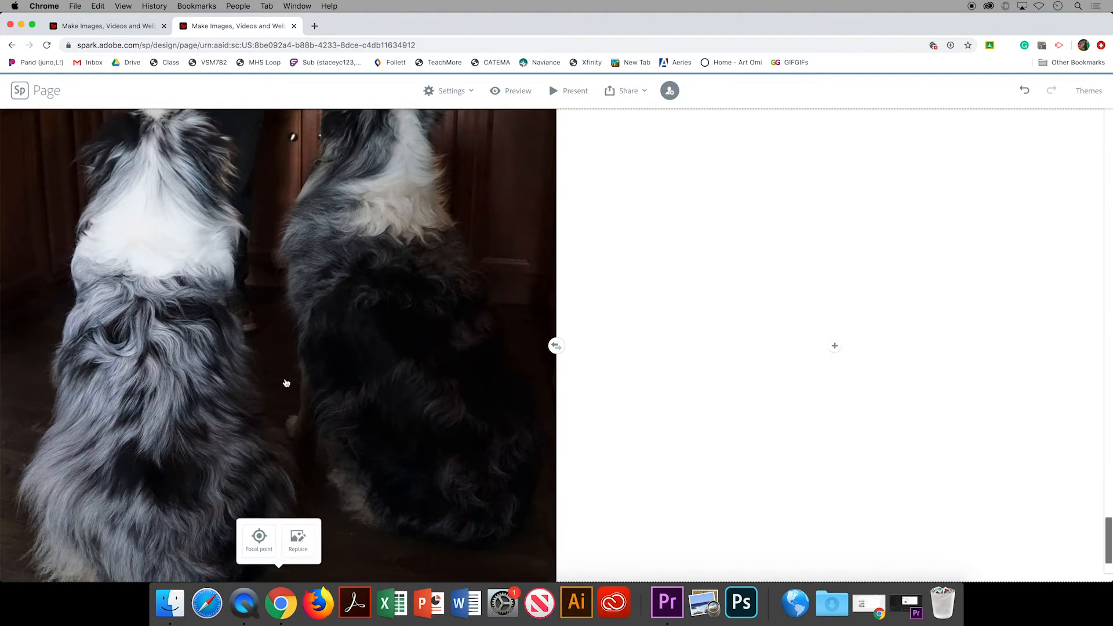
Step: Set the focal point of the two dogs photo to the top centre, between the dogs' heads, and save it
click(259, 540)
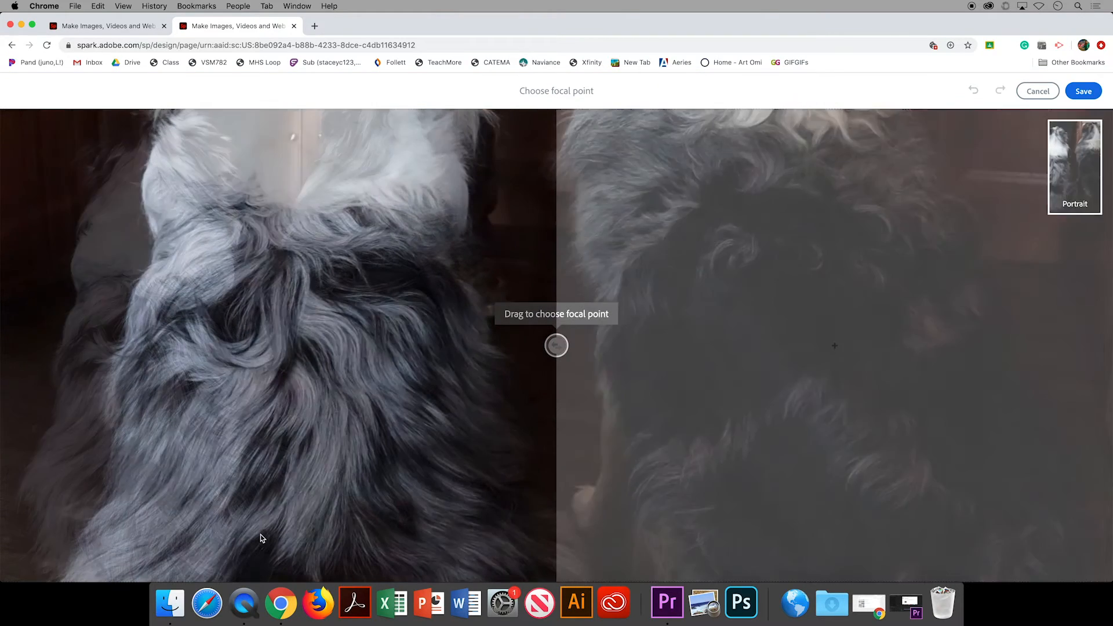
drag(552, 348, 561, 121)
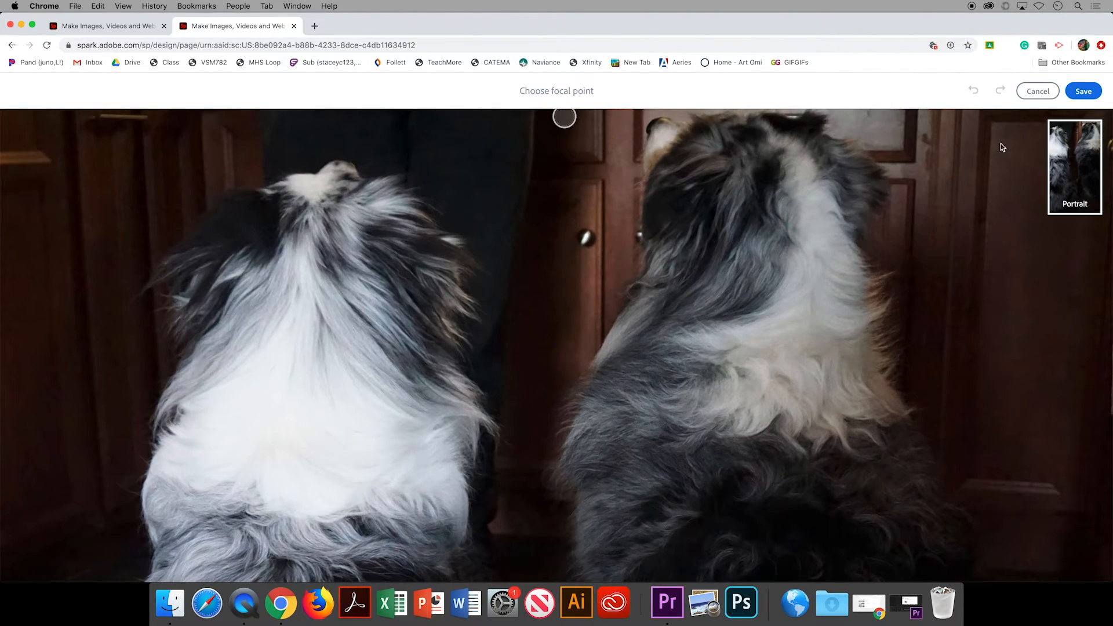
click(1083, 91)
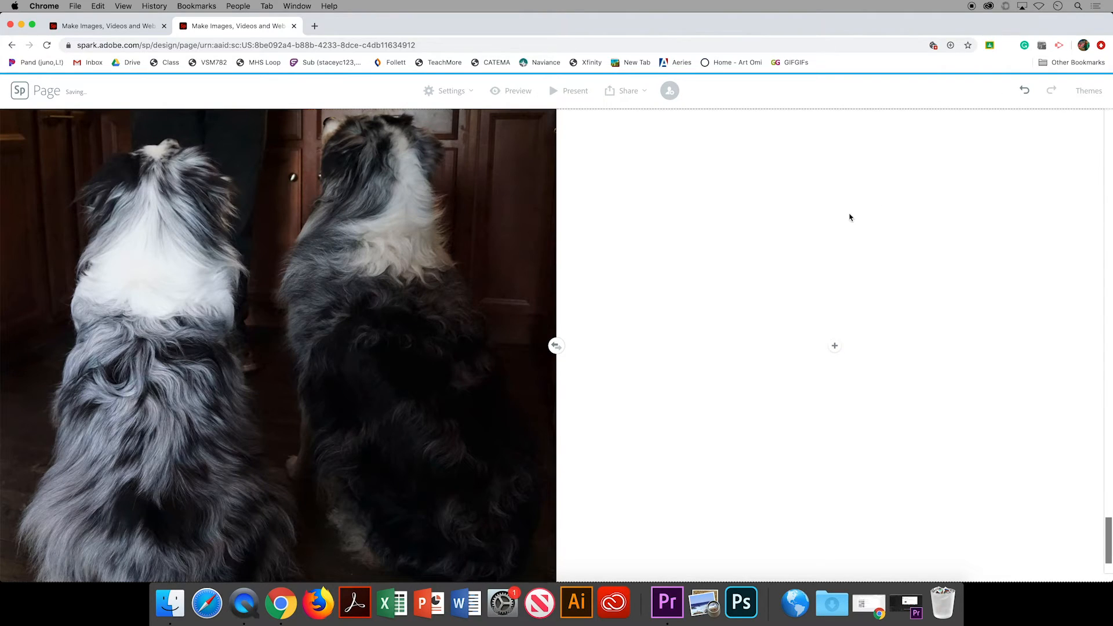
Step: Add the text "Lakota and Ty waiting for their treat" to the empty side of the split layout
click(835, 346)
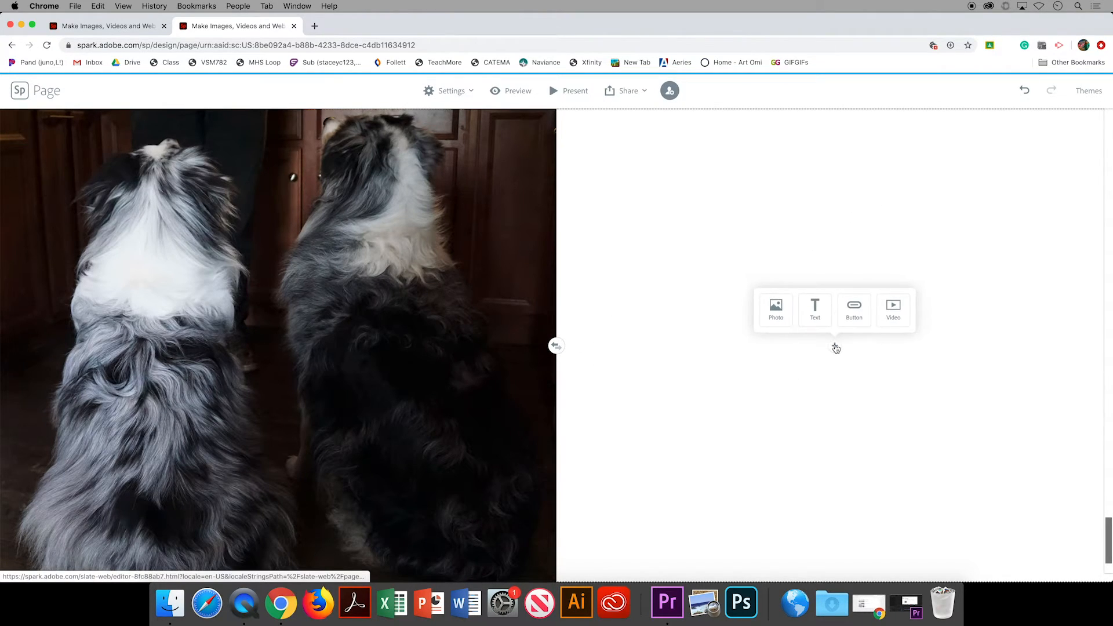
click(815, 314)
text(Lakota and T)
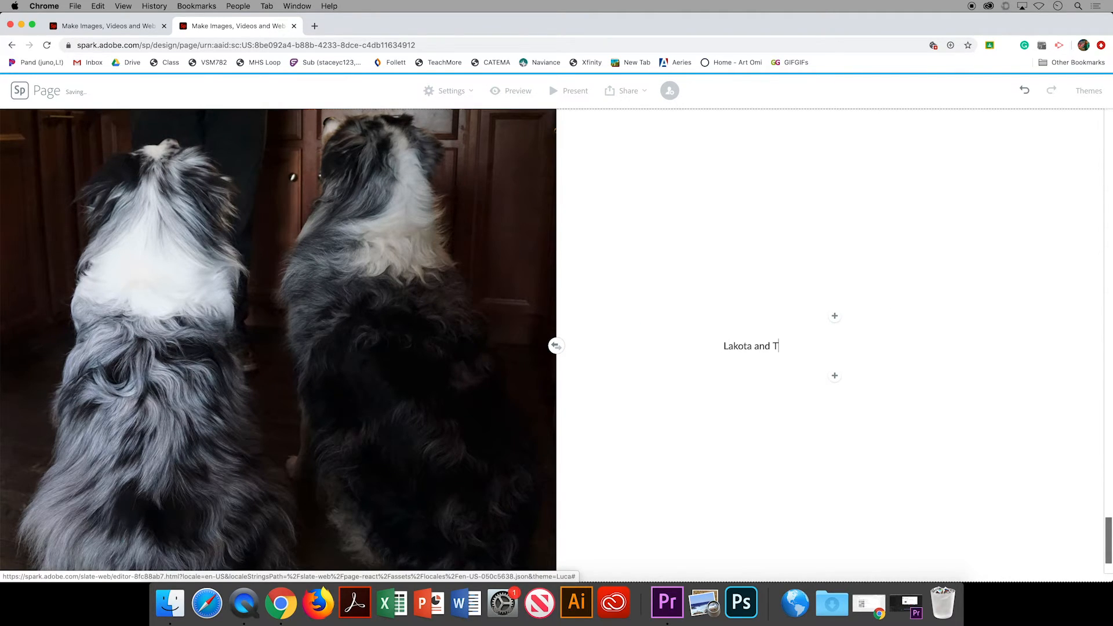
text(y waiting for their treat)
Step: Update the published page's shareable link with the latest changes and close the sharing dialog
scroll(920, 524, up, 10)
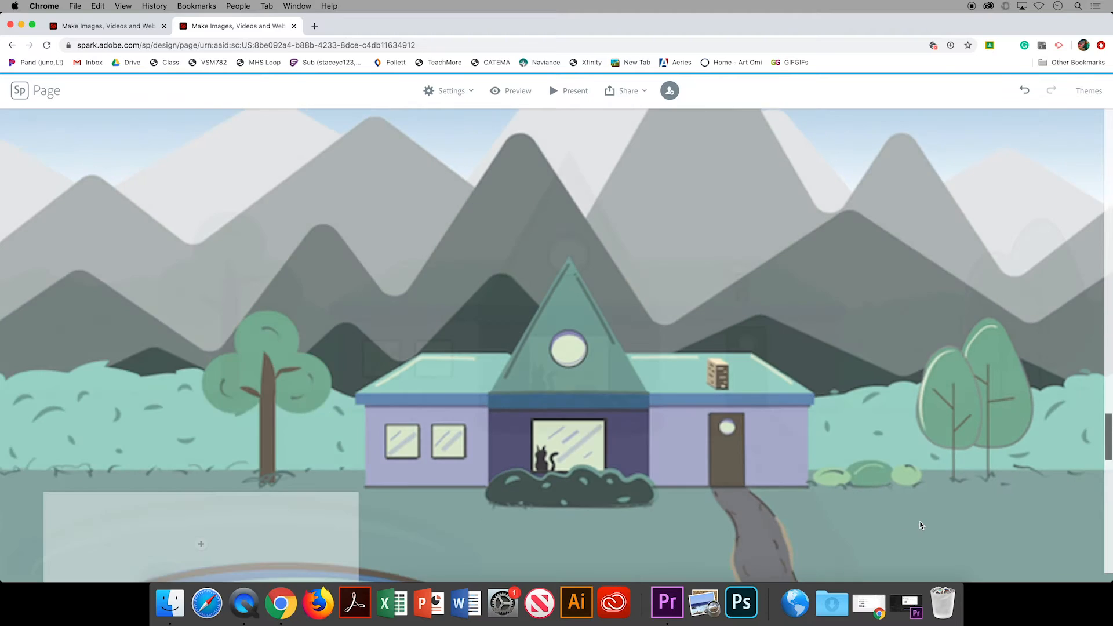
scroll(920, 524, up, 15)
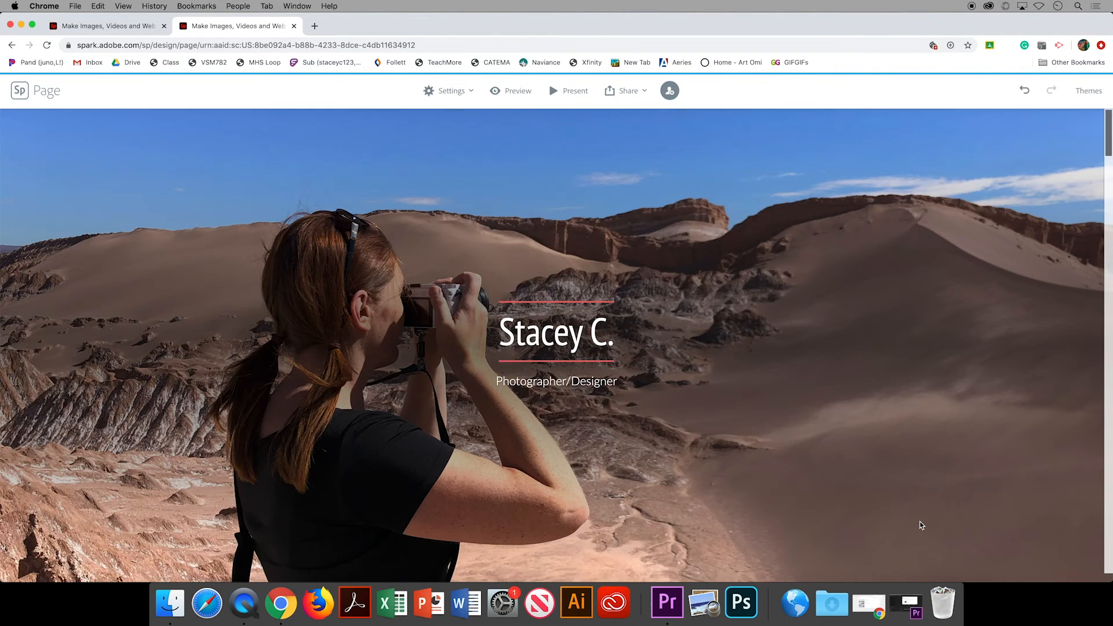
click(628, 91)
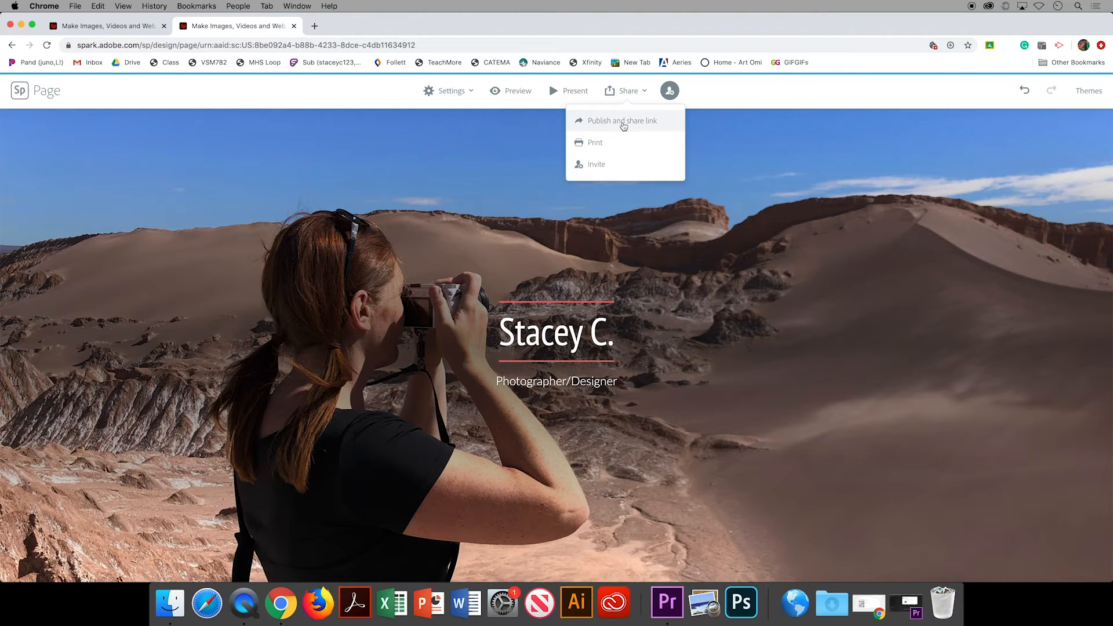
click(623, 126)
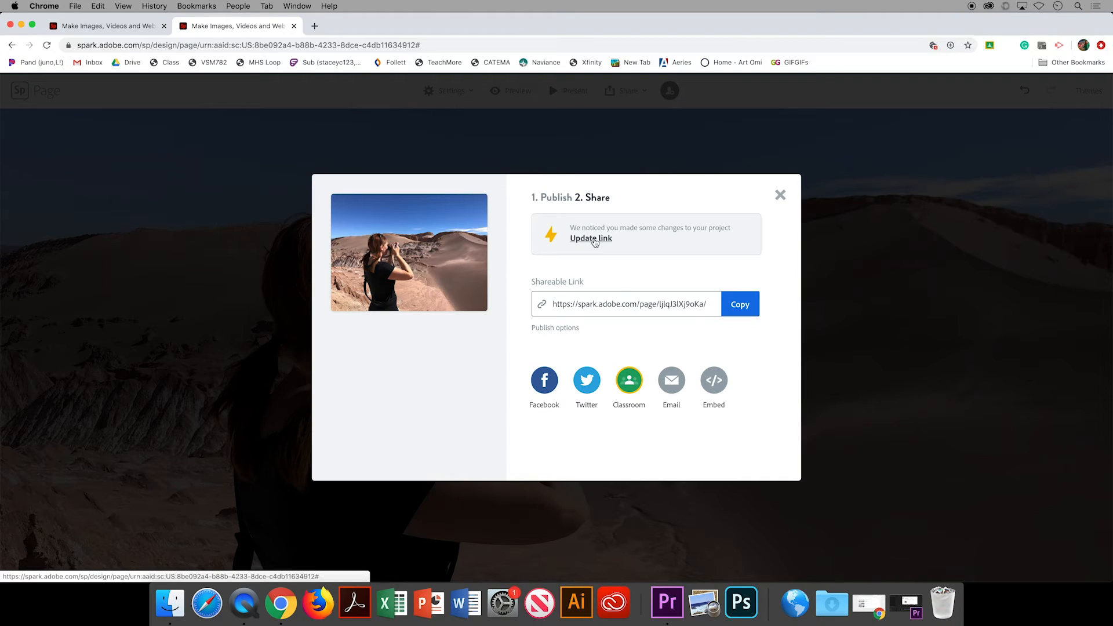
click(594, 242)
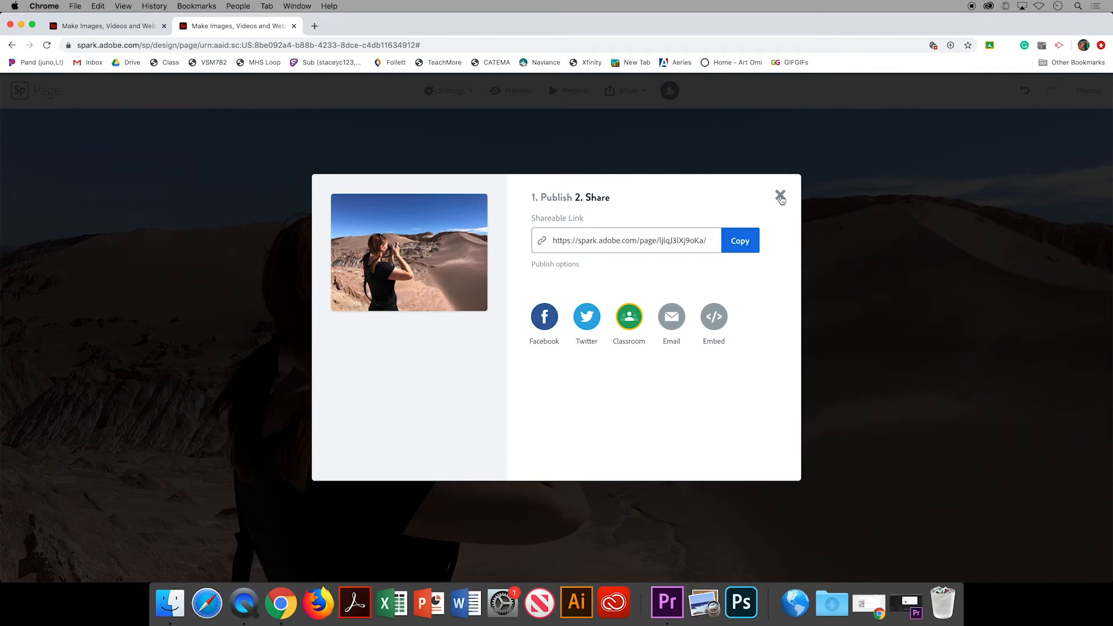
click(786, 198)
Step: View the management and sharing options of the portfolio page among the recent projects on the Spark home page
click(219, 30)
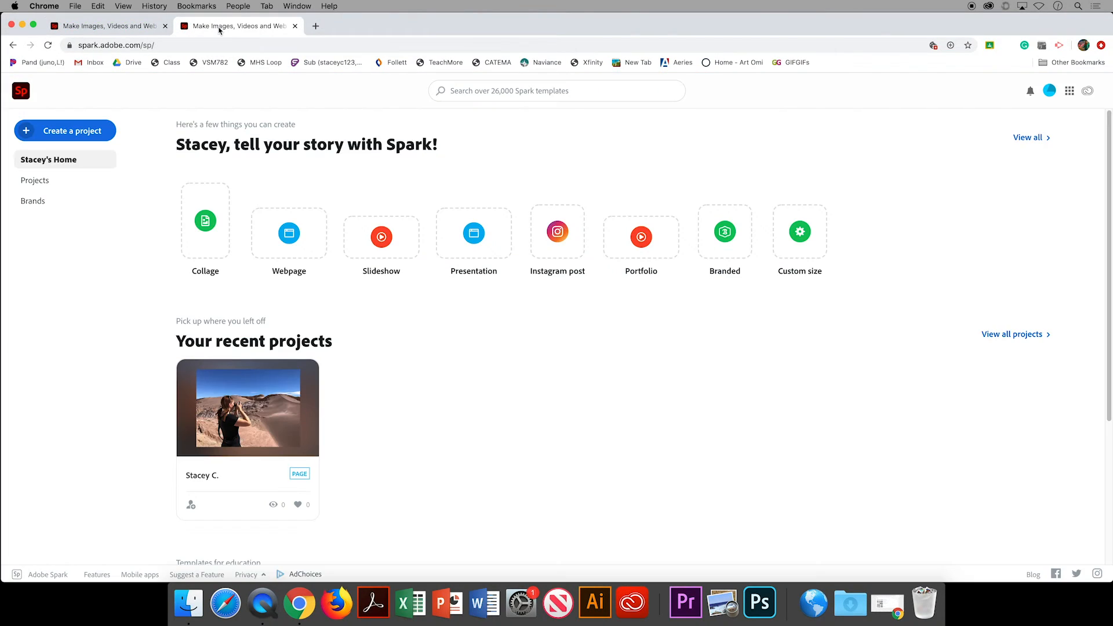
mouse_move(241, 404)
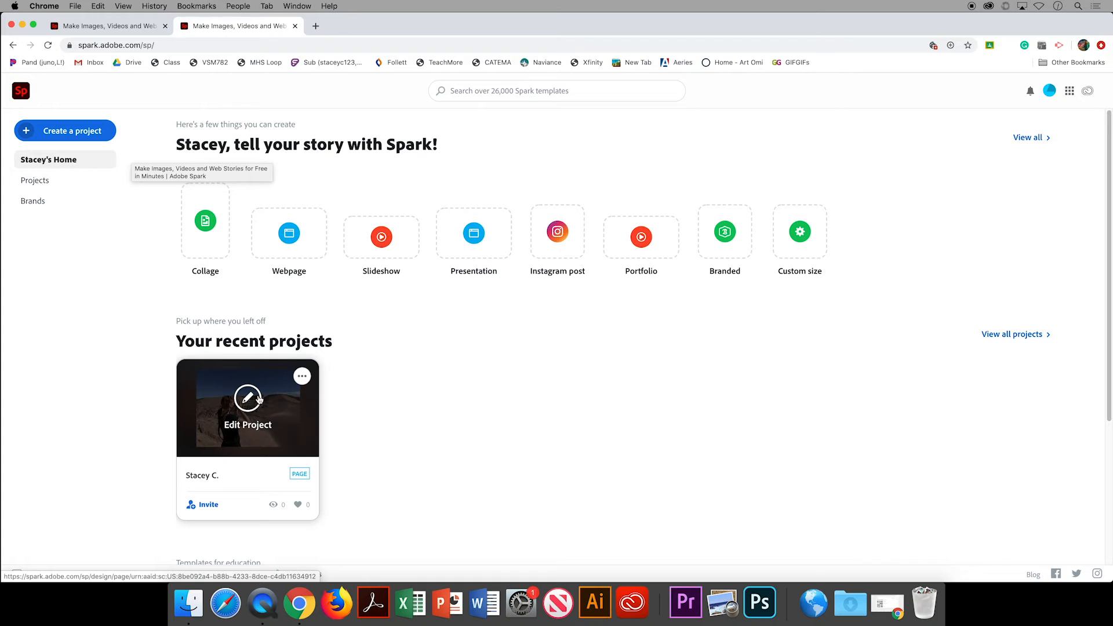
click(301, 376)
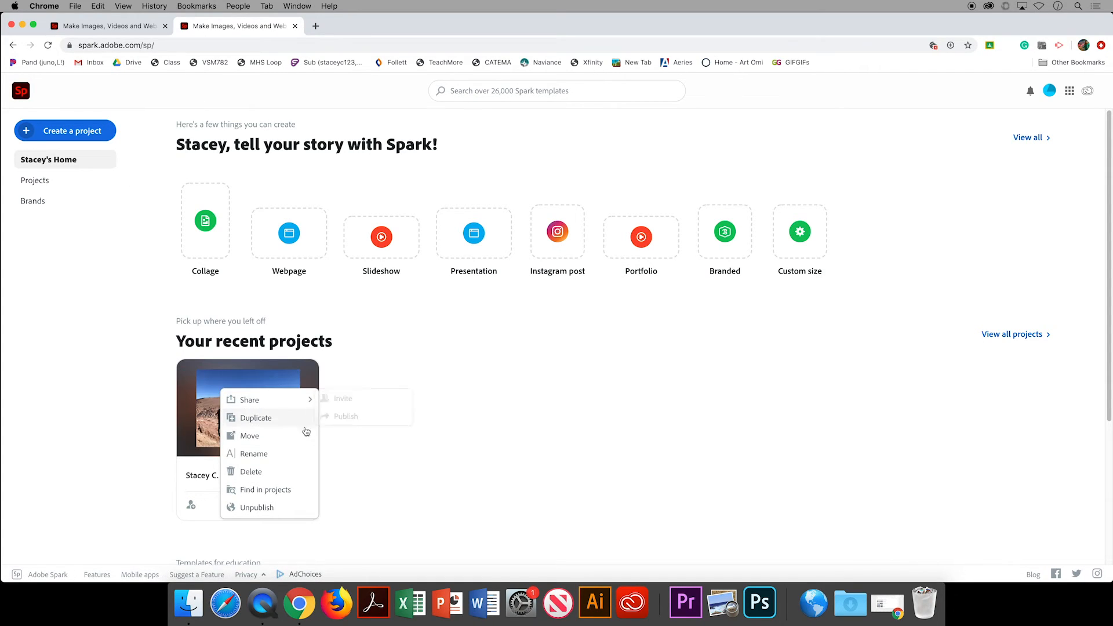
mouse_move(301, 400)
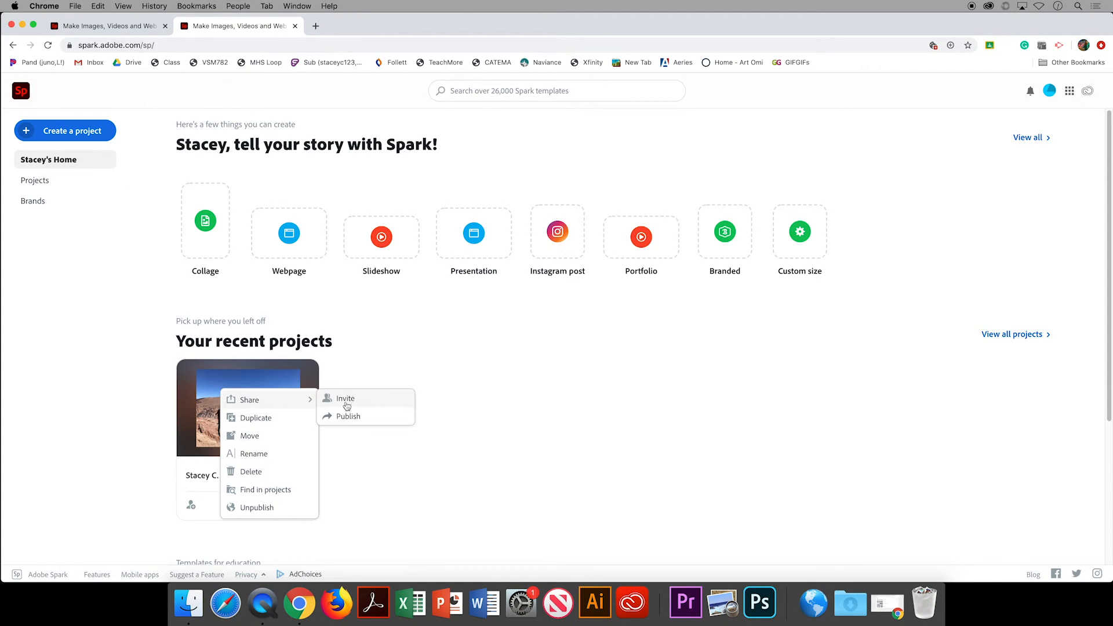
click(473, 387)
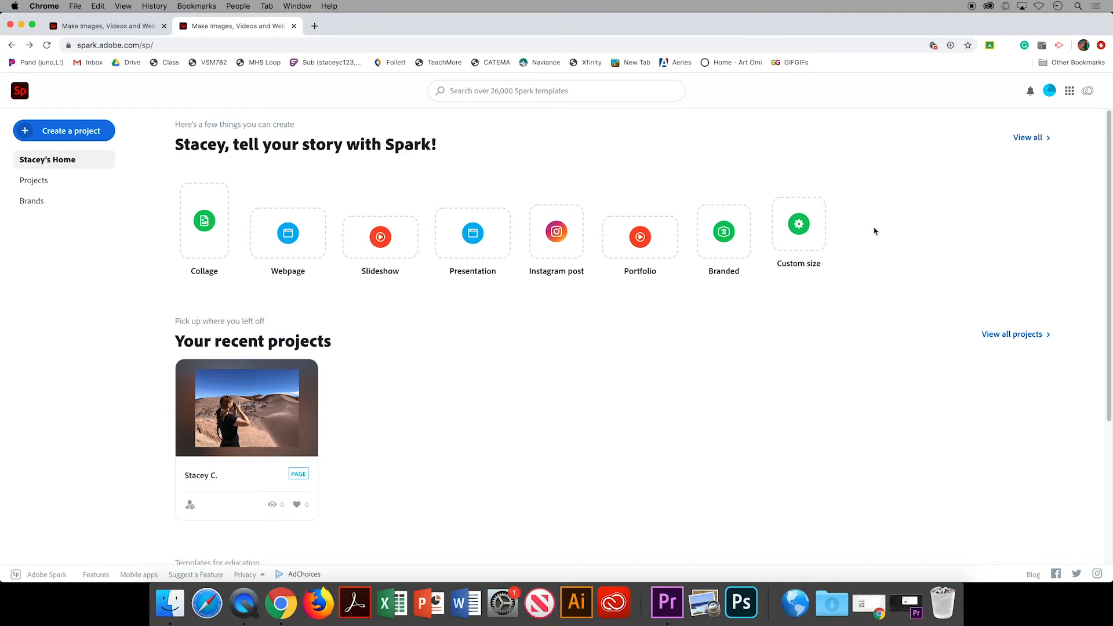
Step: View all project types that can be created and look through the categories from Popular to Make it personal
click(1037, 139)
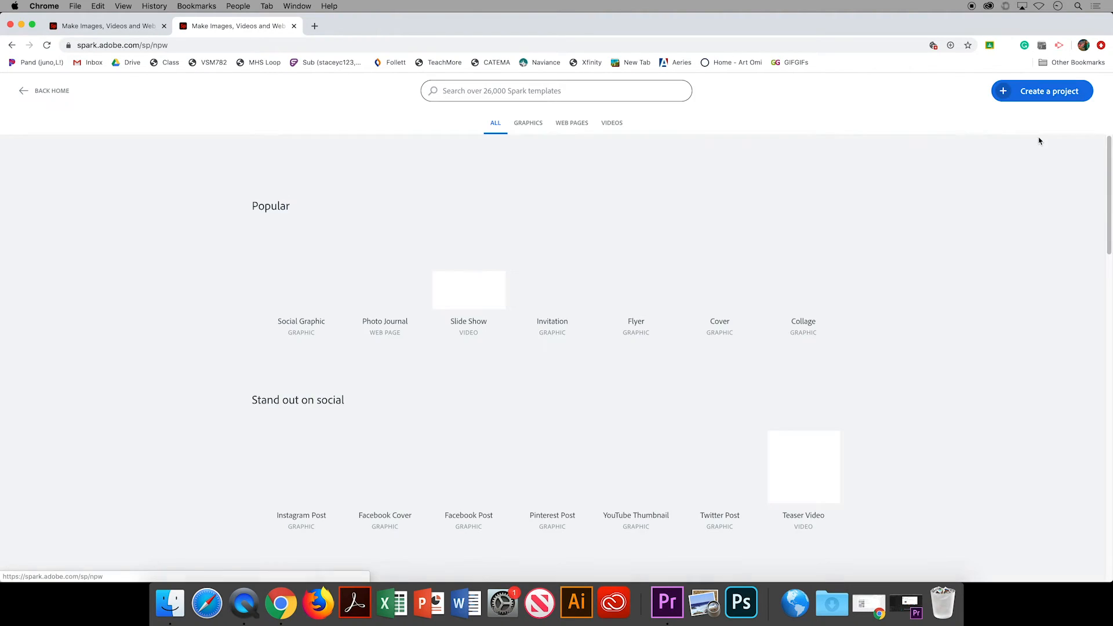
scroll(966, 312, down, 5)
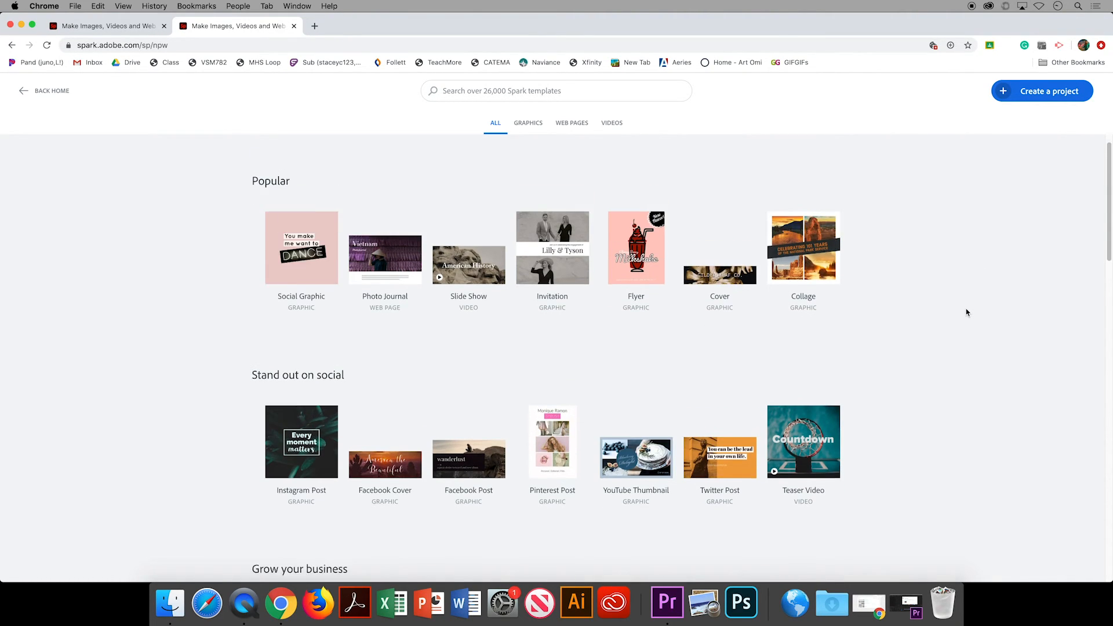
scroll(958, 287, down, 1)
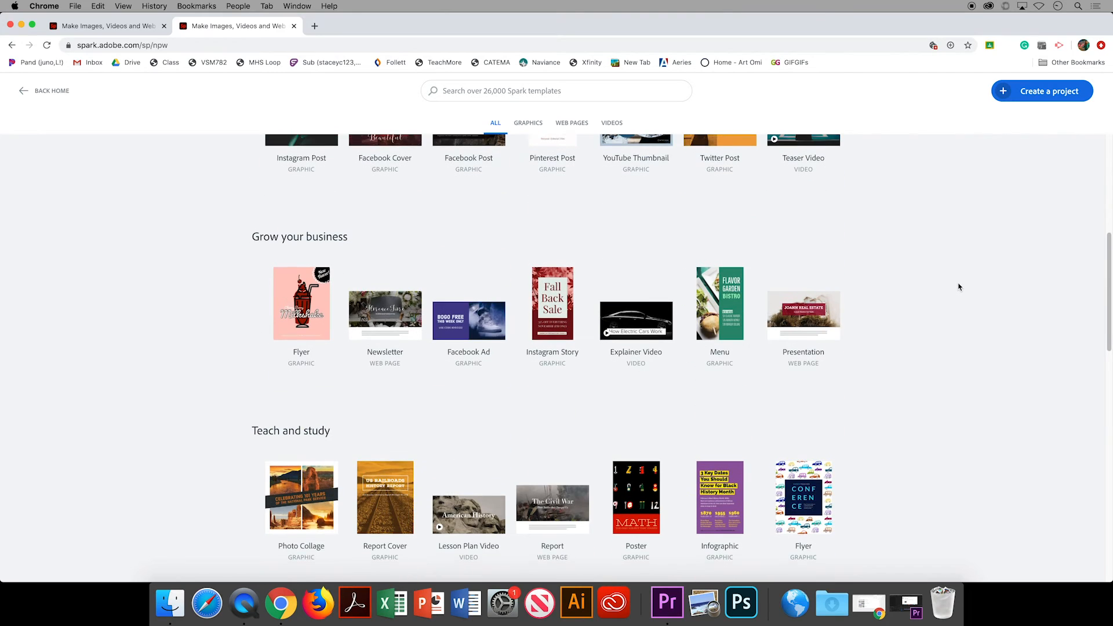
scroll(959, 287, down, 6)
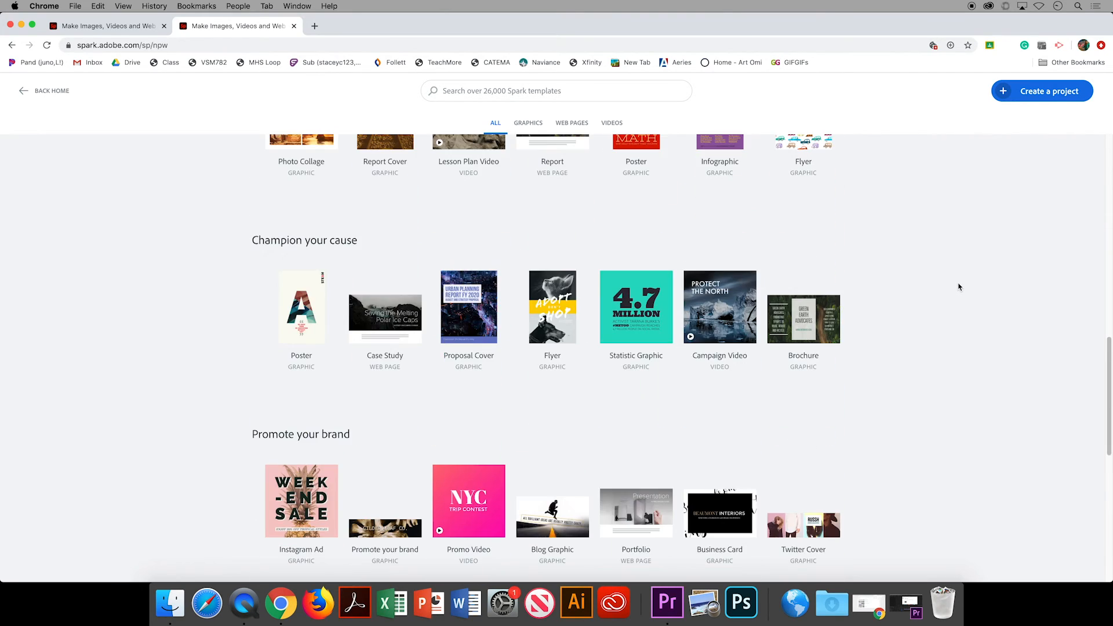
scroll(958, 287, down, 6)
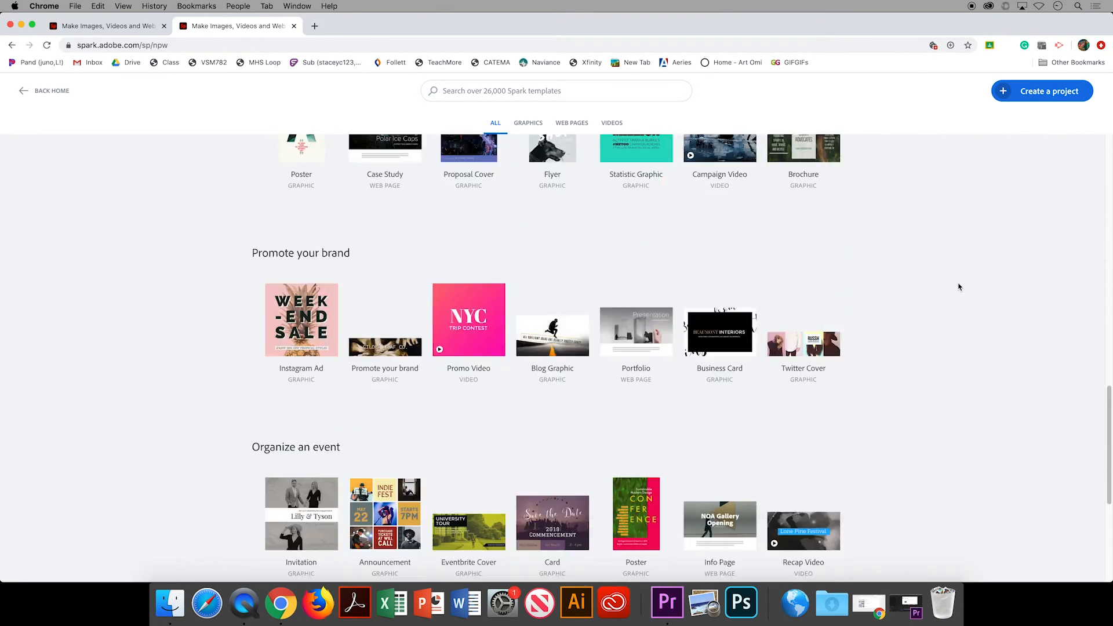
scroll(958, 287, down, 1)
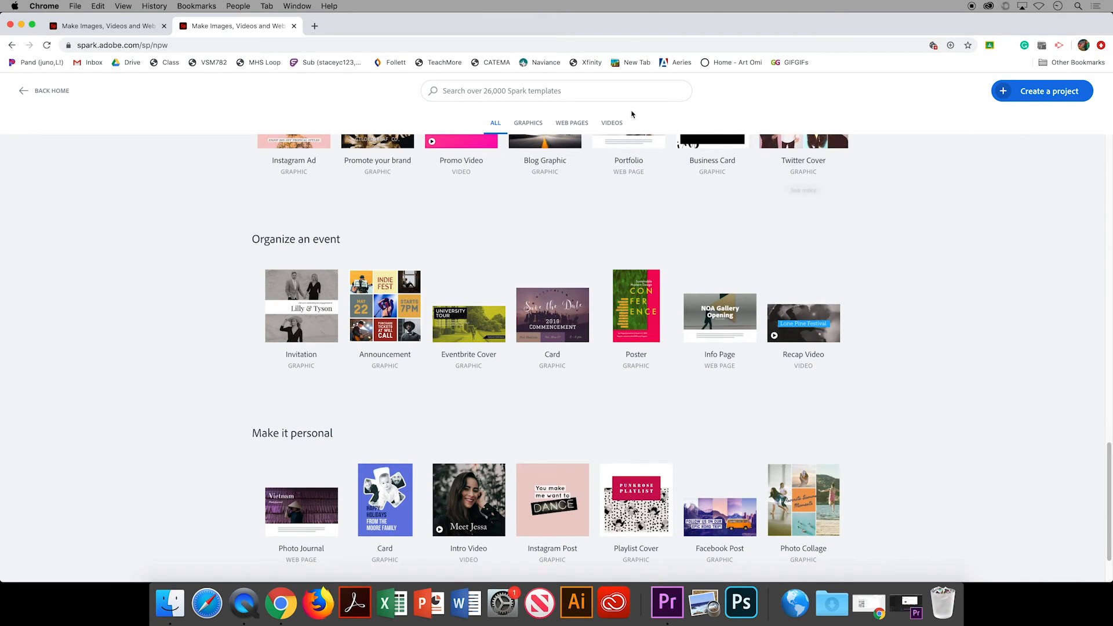
Step: Examine the Graphics, Web Pages and Videos project types and the template search suggestions, and return to the home page
click(535, 126)
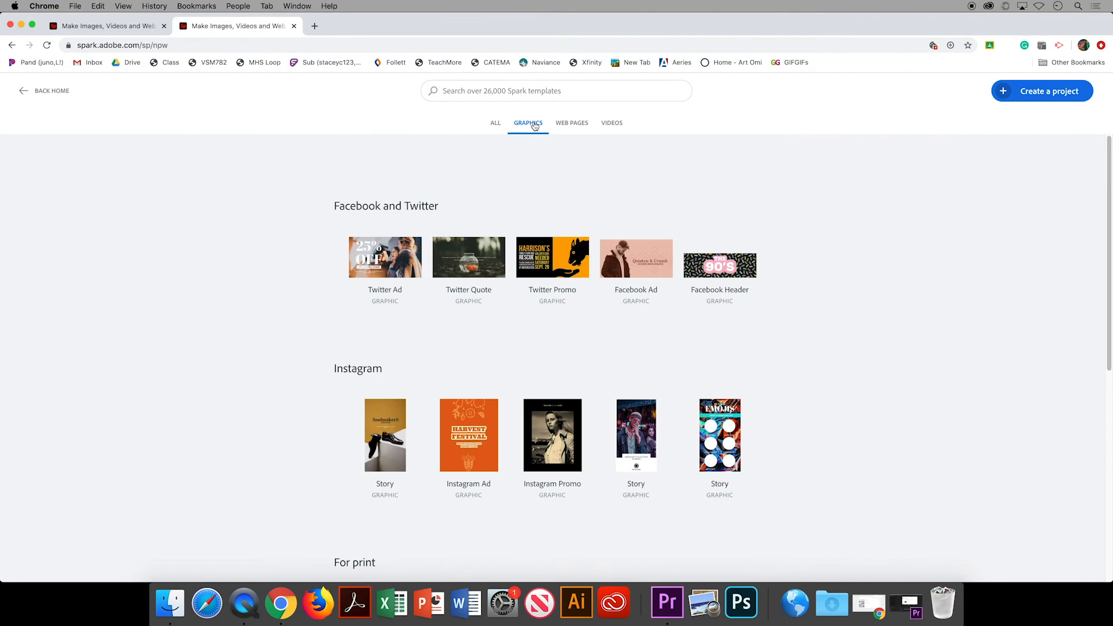
click(573, 127)
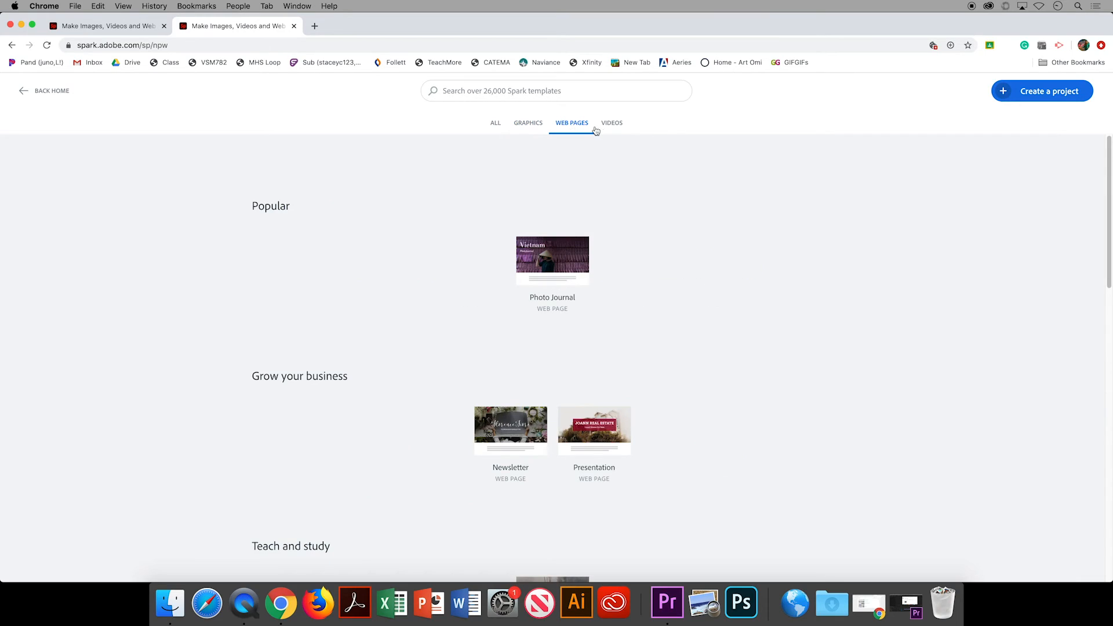
click(615, 128)
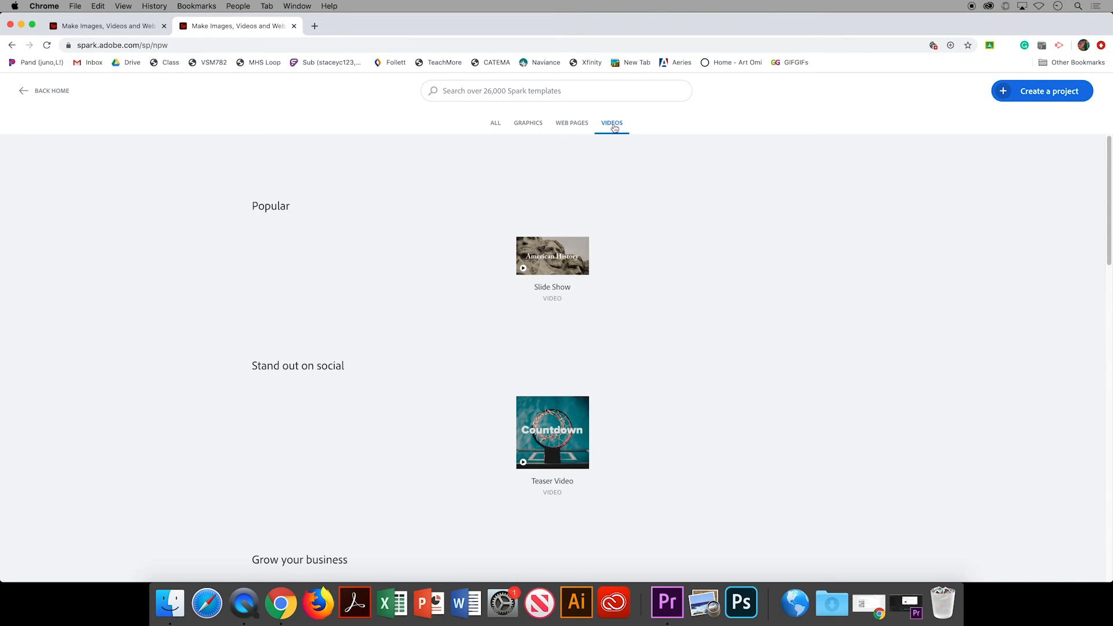
click(538, 88)
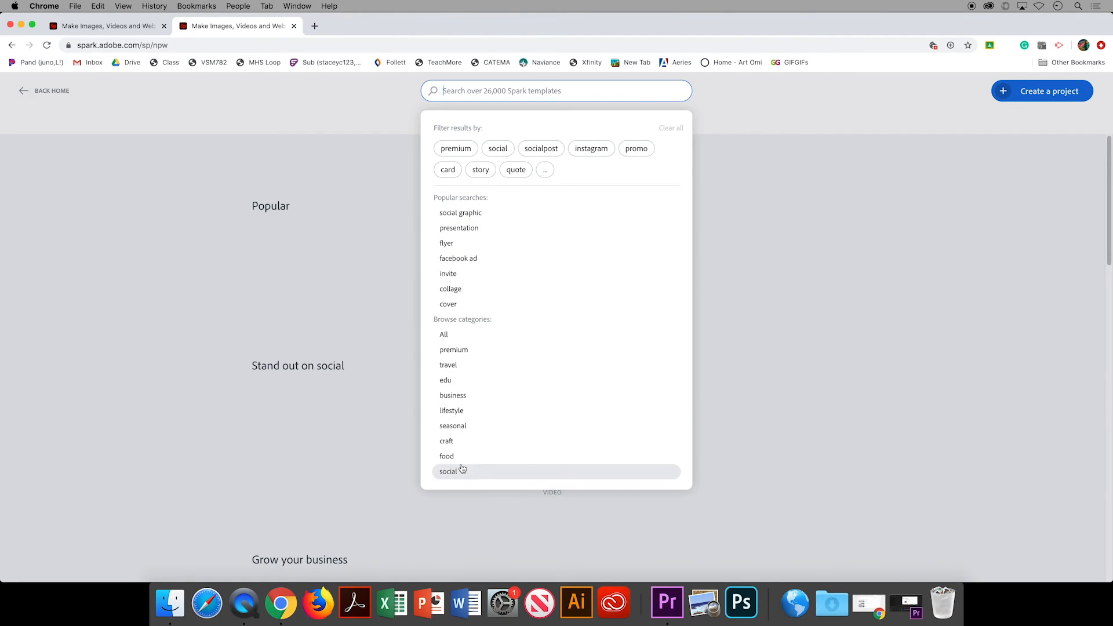
click(174, 386)
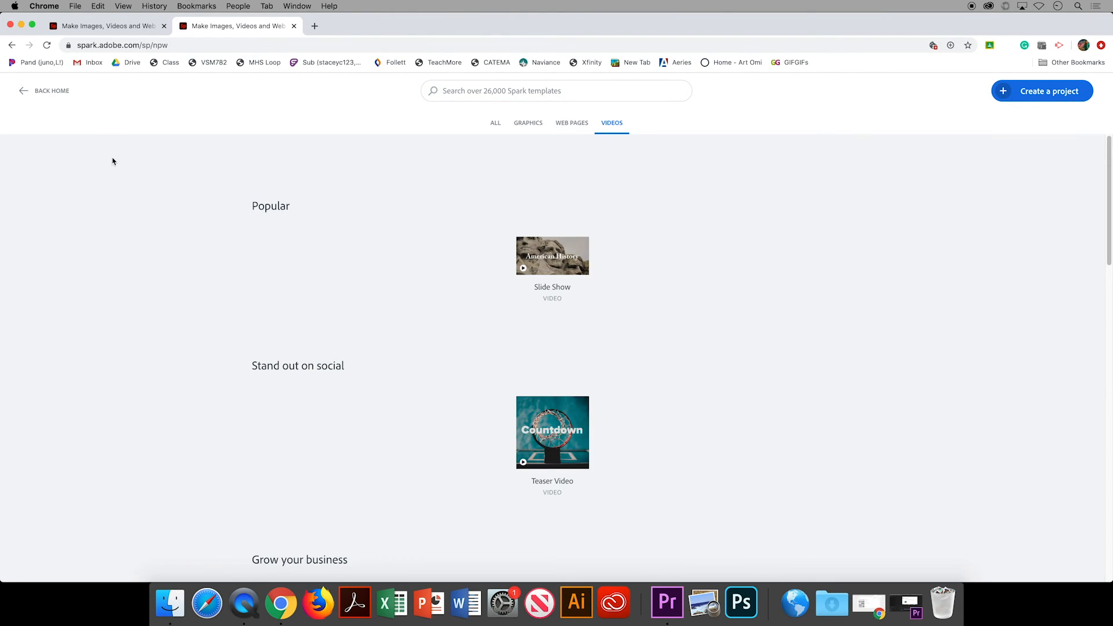
click(24, 93)
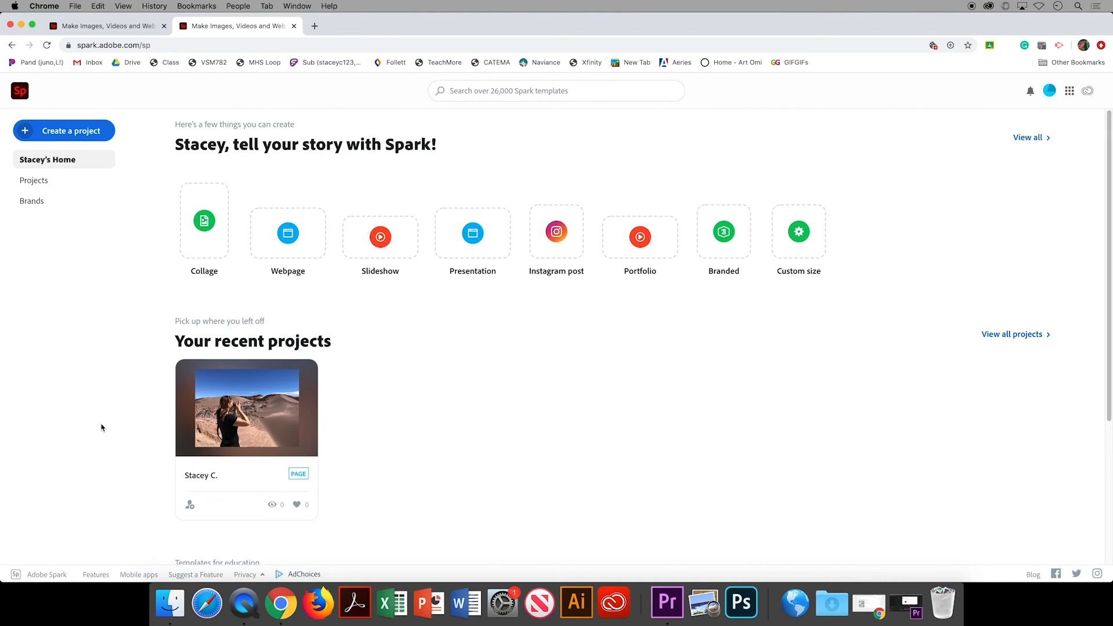
Step: Open the Adobe Spark Templates page from the Features site and look through its template gallery and browse categories
click(99, 577)
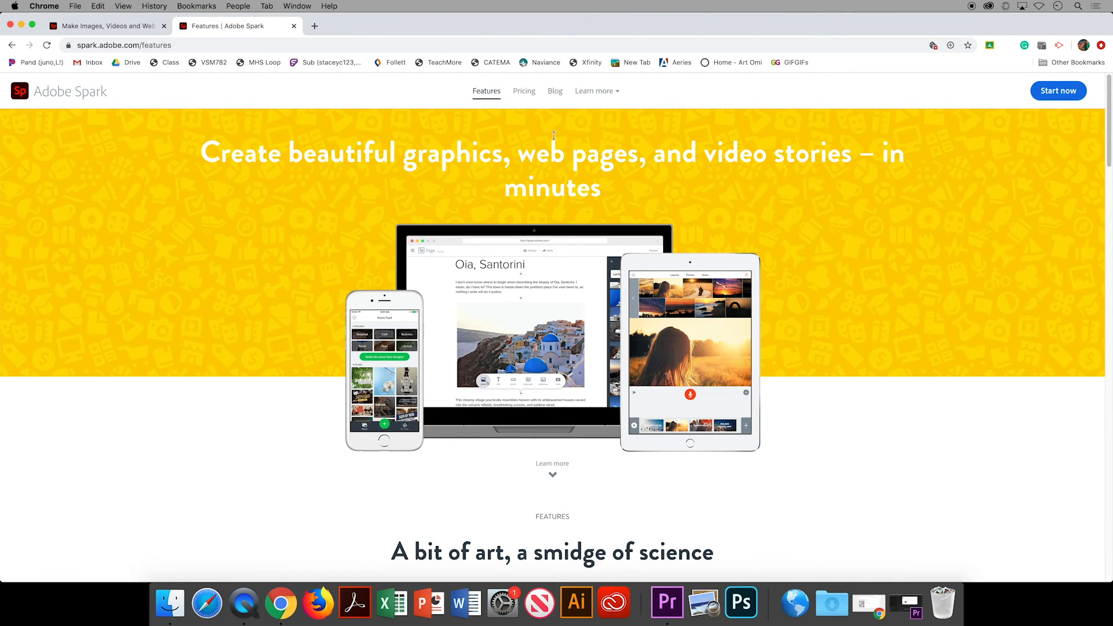
mouse_move(595, 93)
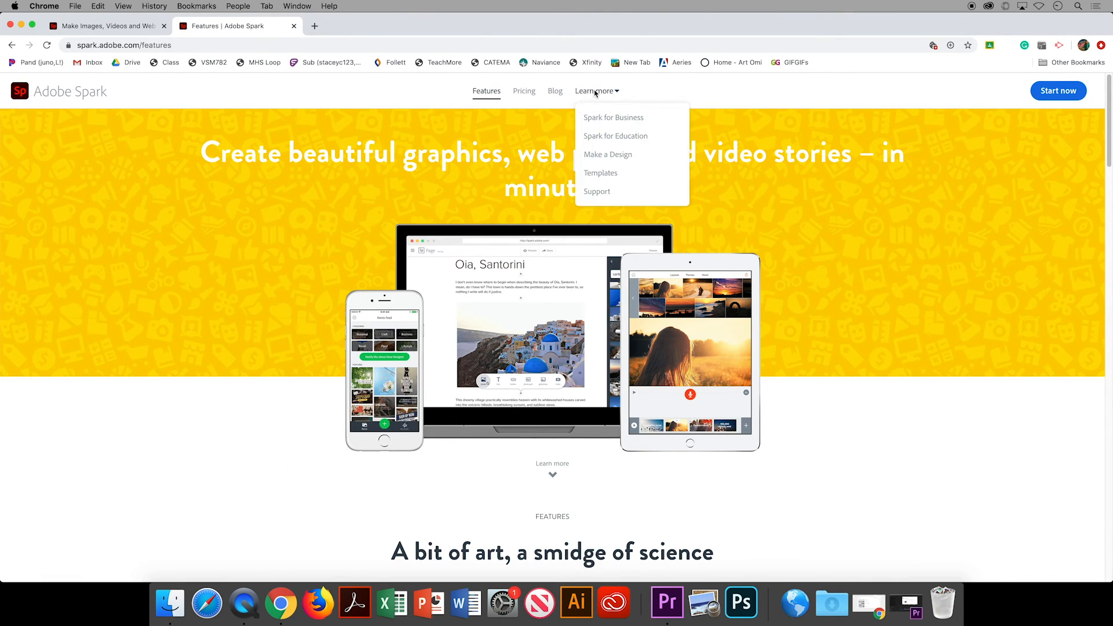
click(613, 176)
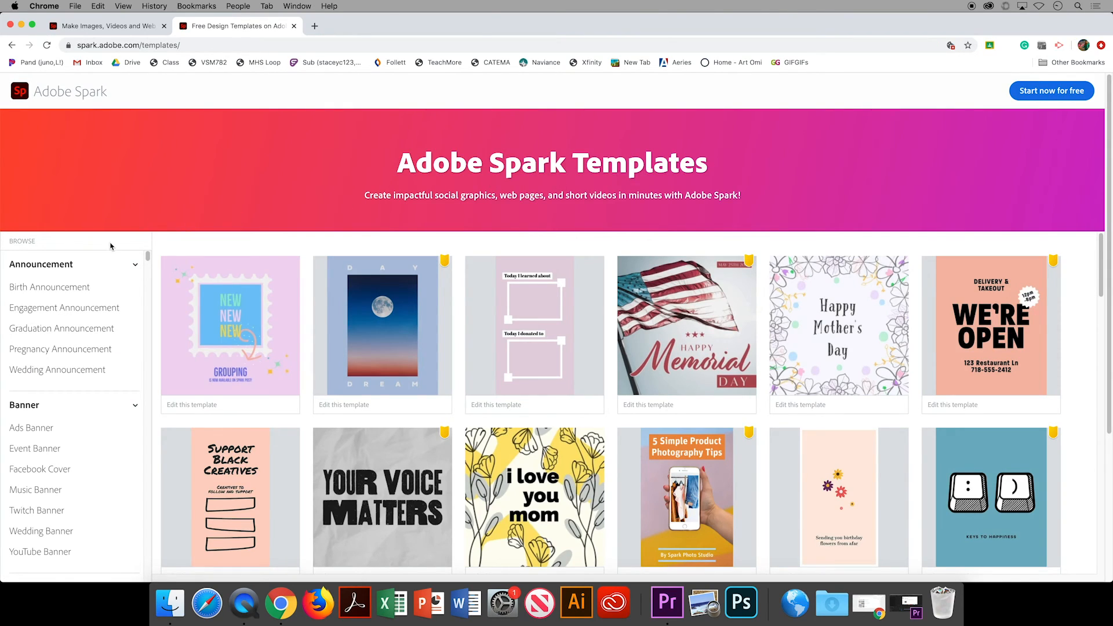
scroll(191, 245, down, 7)
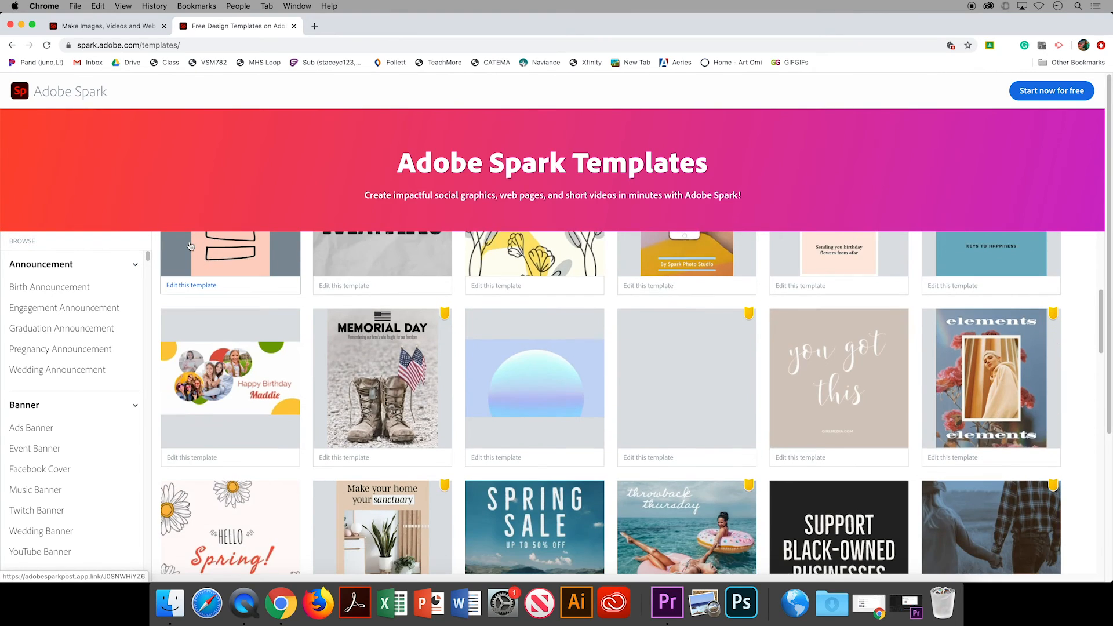
scroll(190, 245, down, 8)
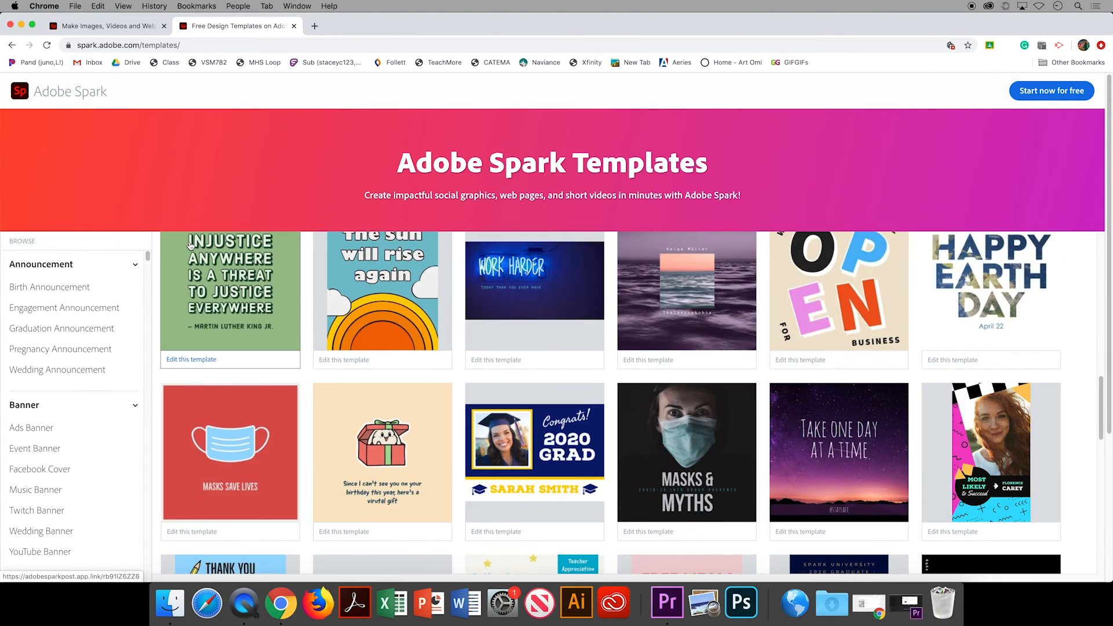
scroll(191, 245, down, 5)
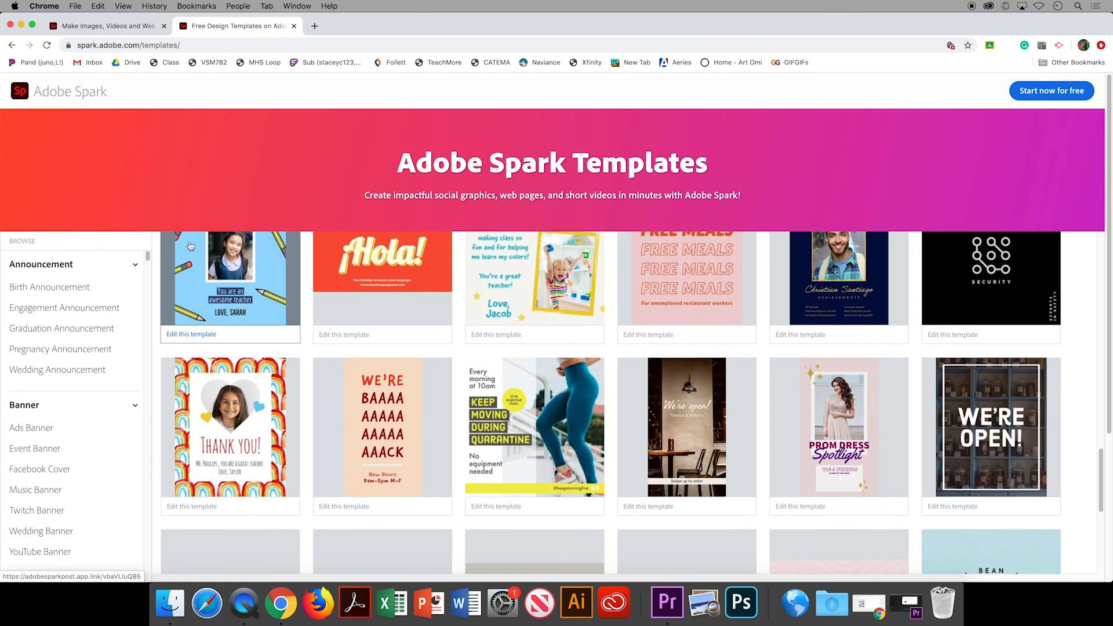
scroll(94, 425, down, 3)
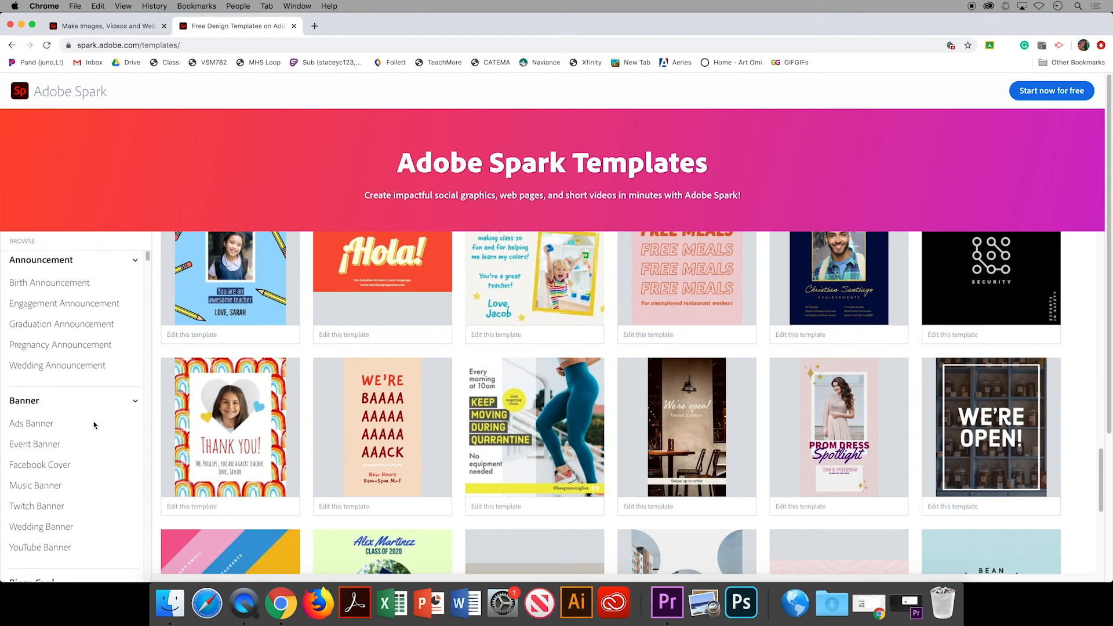
scroll(94, 424, down, 15)
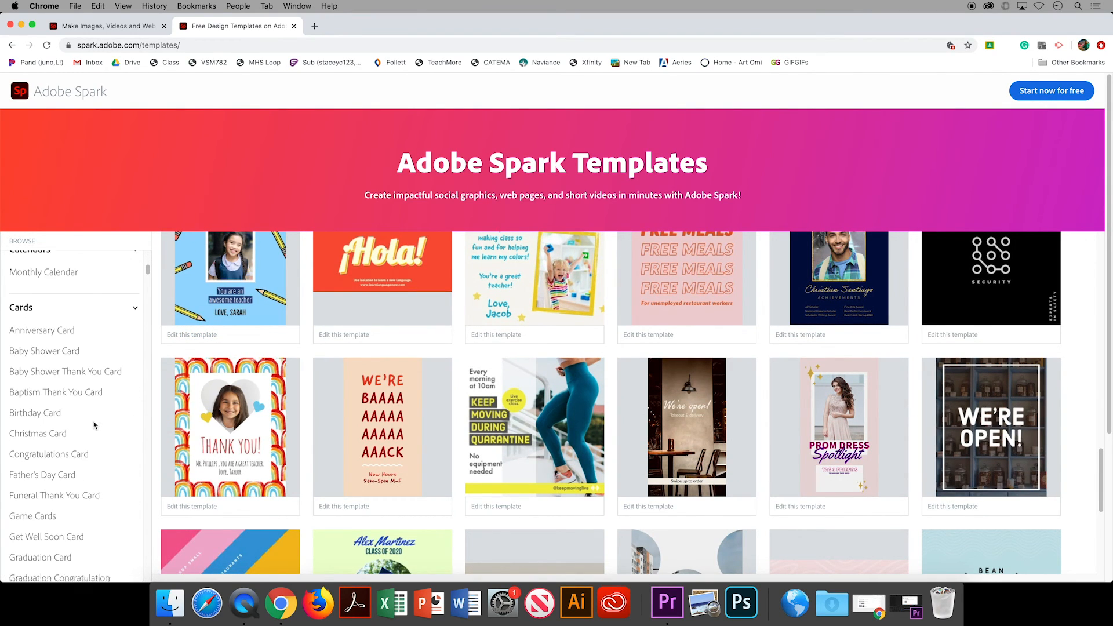
Step: Look through the remaining template browse categories, from Cards through Flyer, Invitation and Menu to Poster, and return to the Spark home page
scroll(94, 425, down, 15)
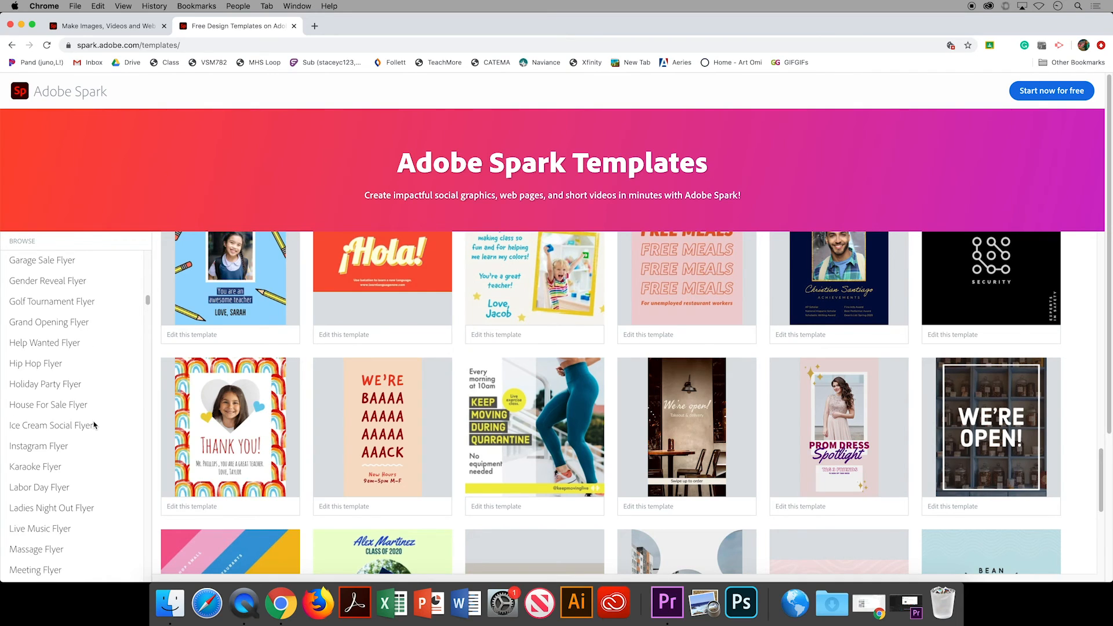
scroll(94, 425, down, 15)
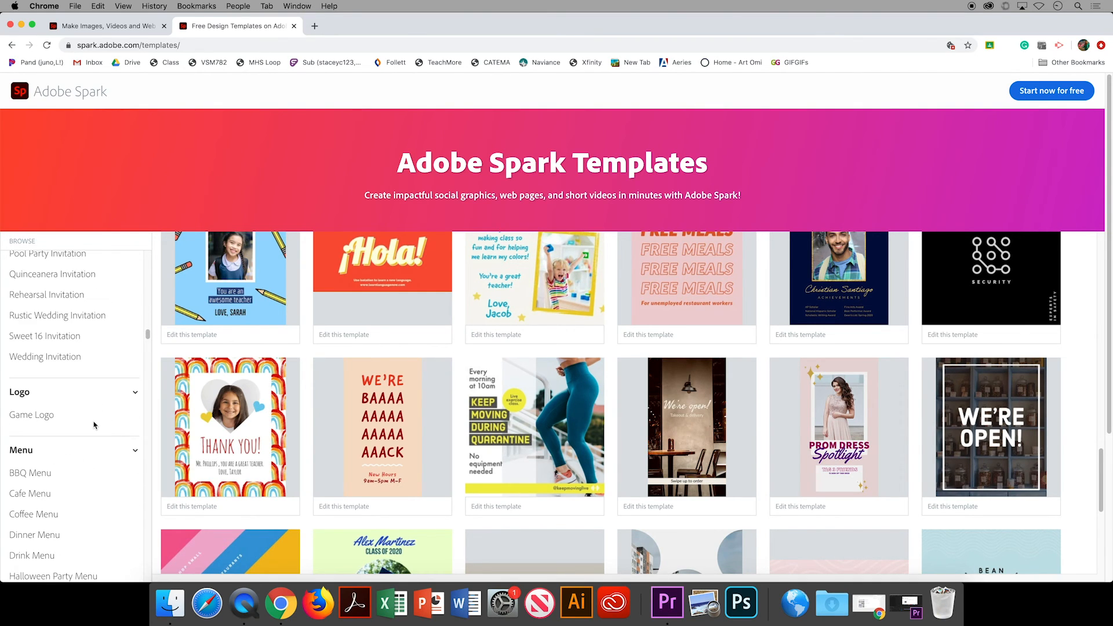
scroll(94, 425, down, 5)
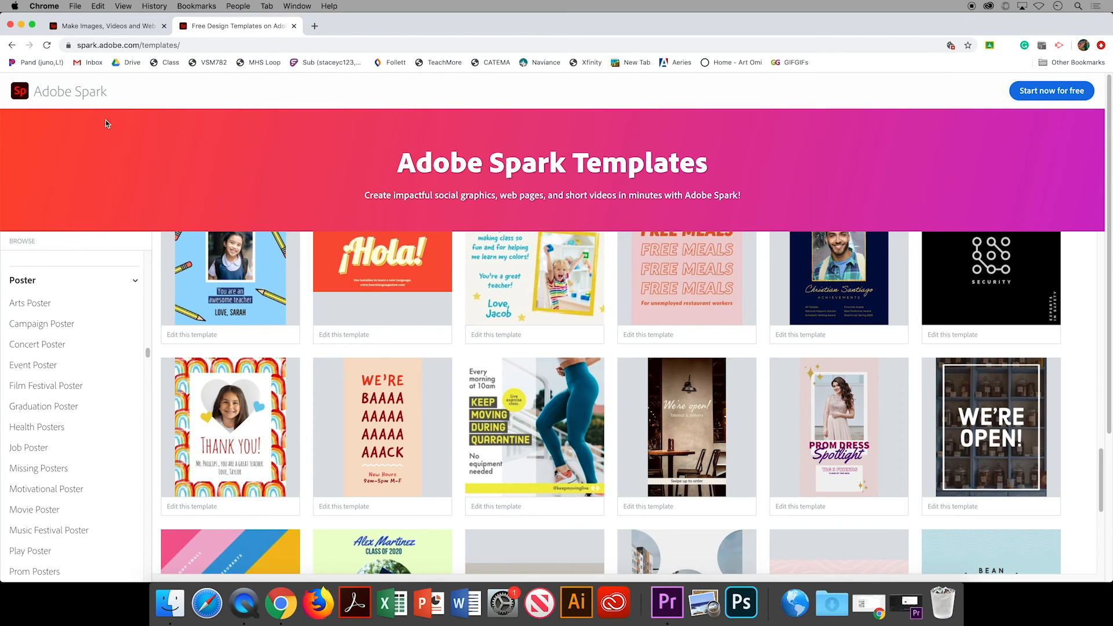
click(11, 45)
click(12, 45)
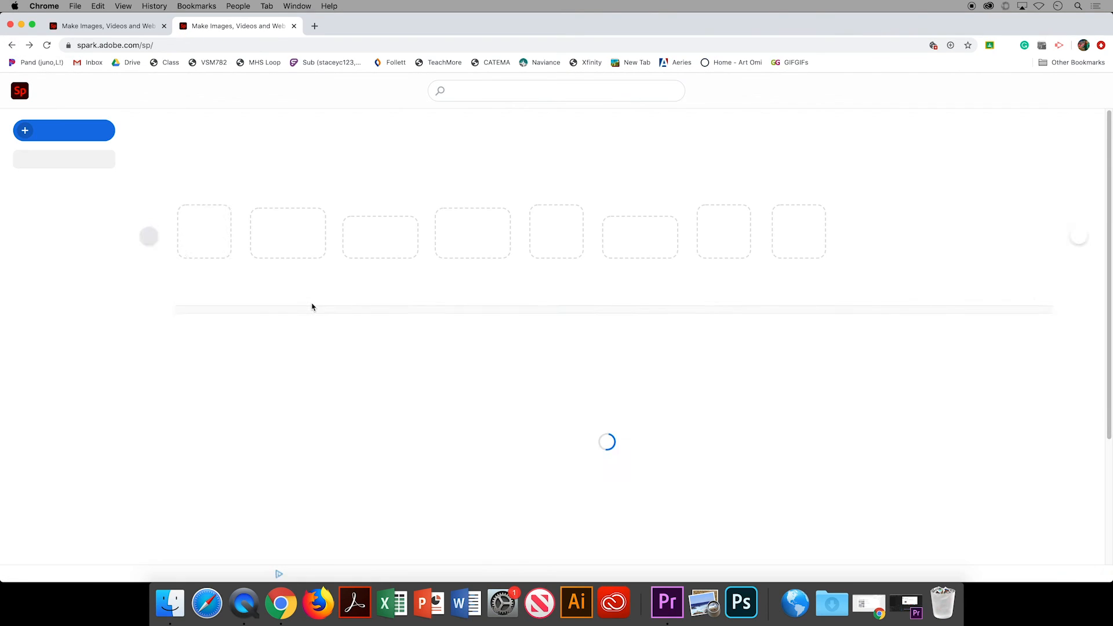
Step: Look through the Creating for the classroom templates on the home page and explore more templates in the edu category
scroll(354, 397, down, 4)
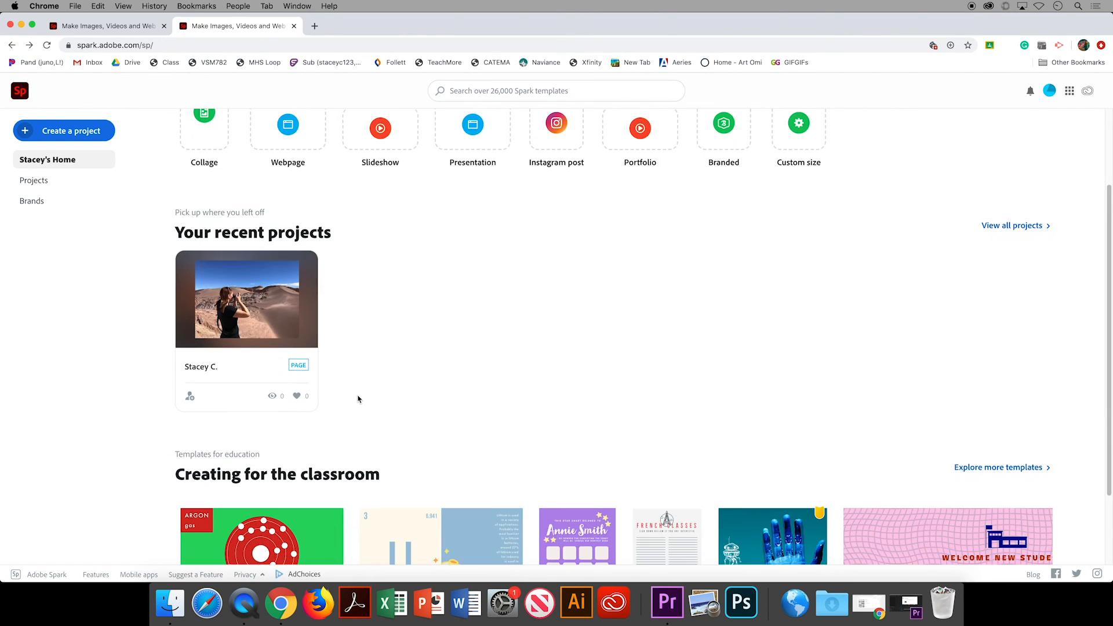
scroll(359, 406, down, 1)
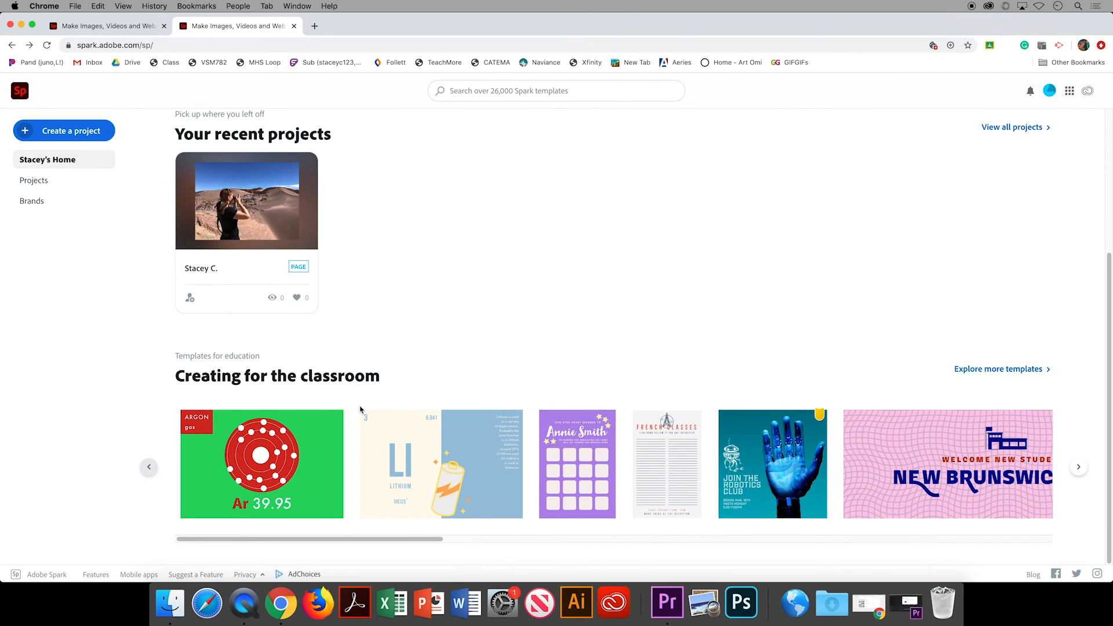
drag(422, 537, 814, 551)
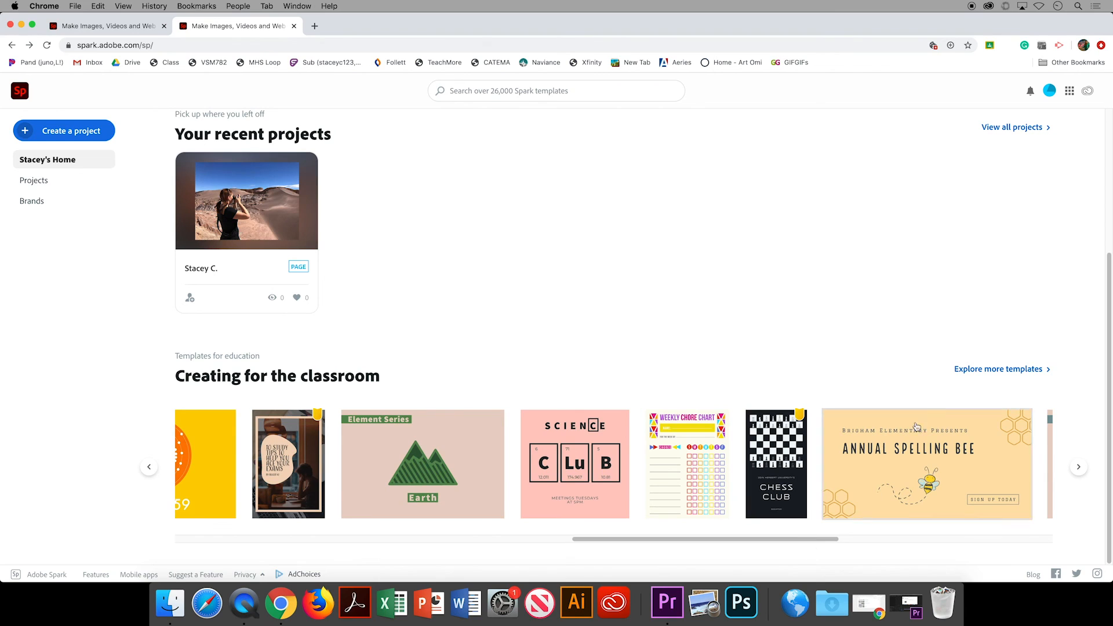
click(988, 372)
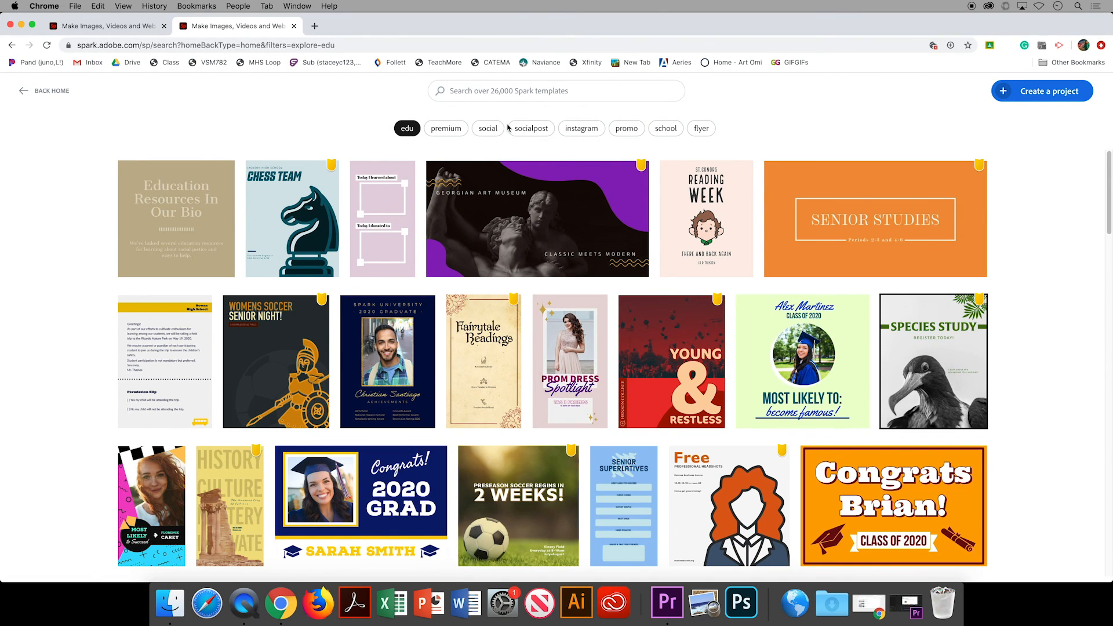
Step: Return to the home page and reopen the portfolio page from the recent projects for editing
click(35, 91)
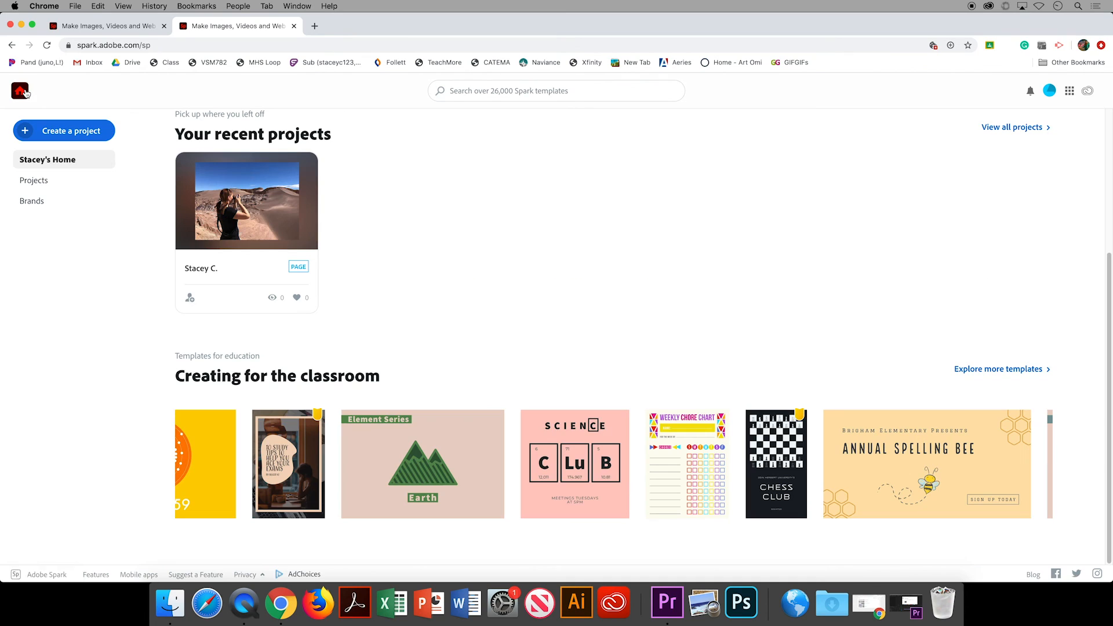
click(246, 200)
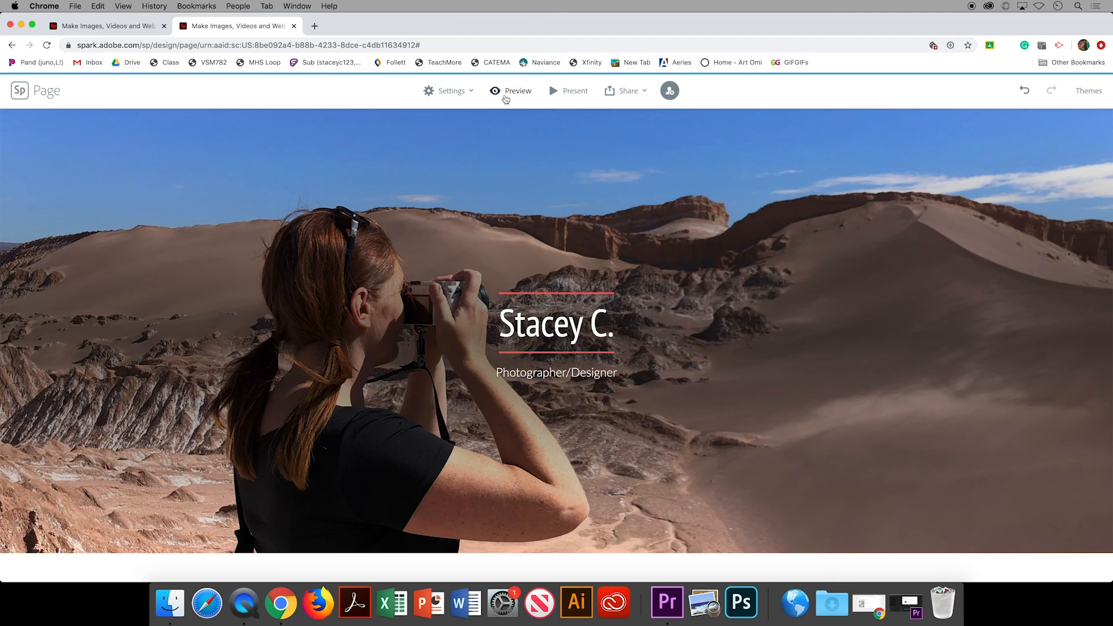